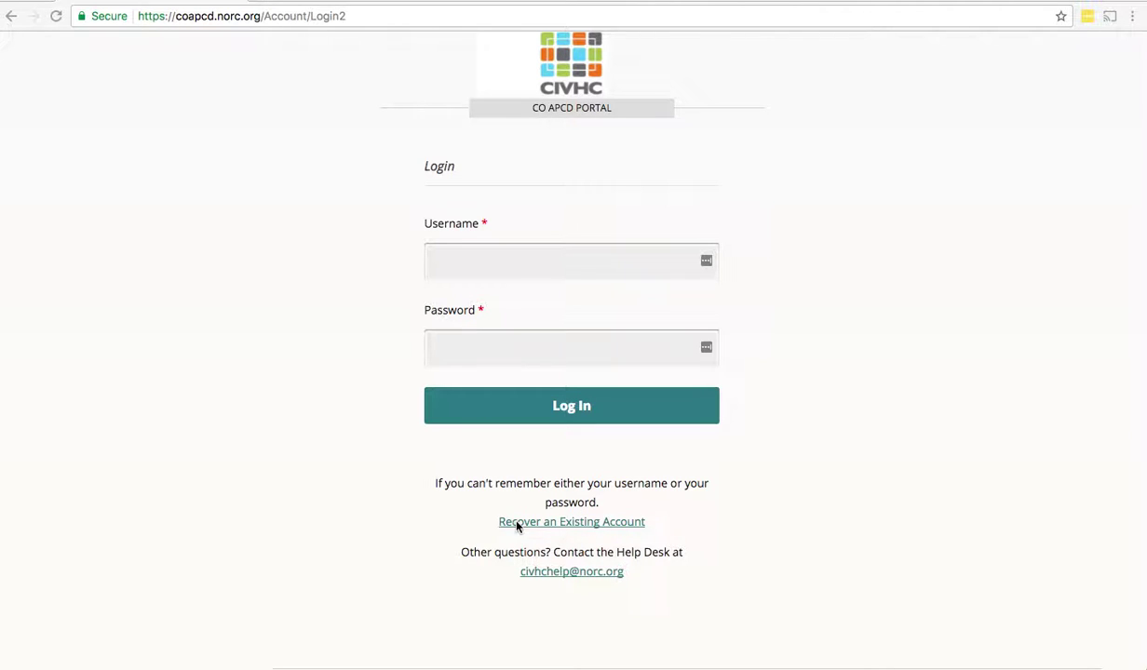
Step: View the recovery page for an existing account, and return to the login page
{"action": "left_click", "coordinate": [632, 522]}
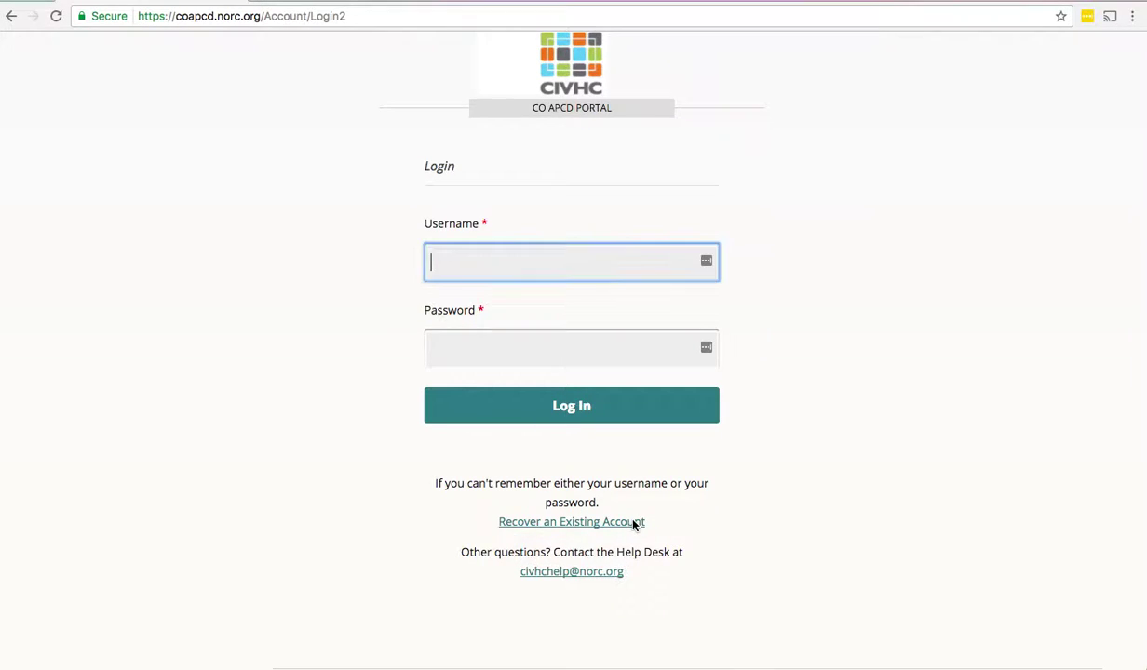
{"action": "left_click", "coordinate": [628, 524]}
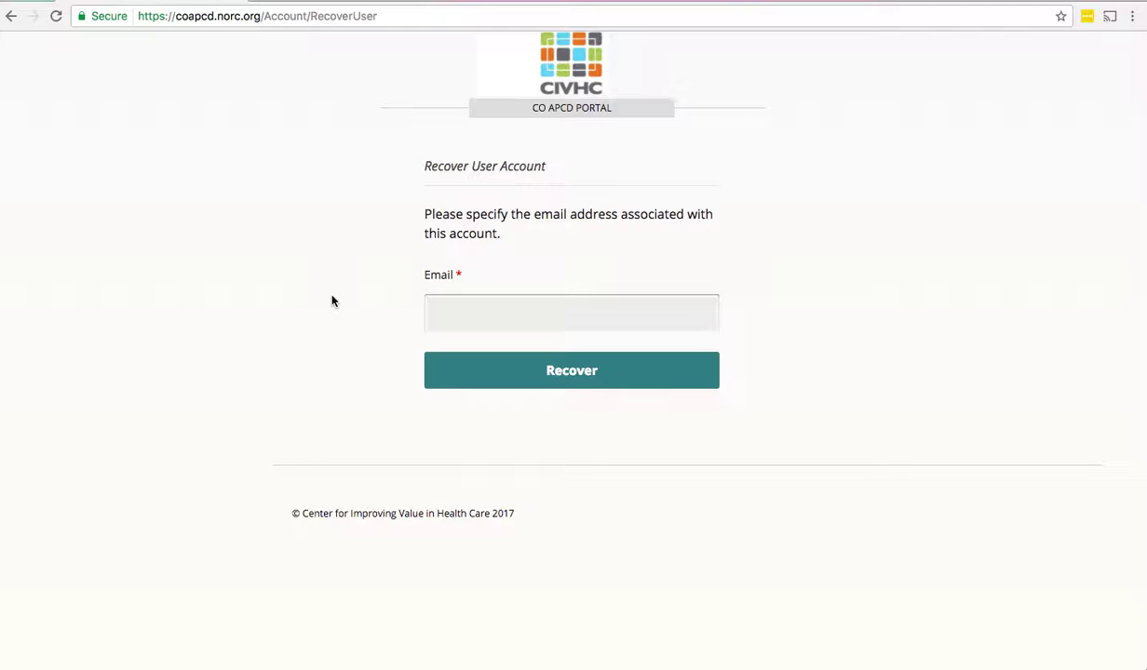
{"action": "left_click", "coordinate": [10, 17]}
Step: Log in with the username dadministrator and the account password, declining to save the credentials in the browser or LastPass
{"action": "left_click", "coordinate": [492, 274]}
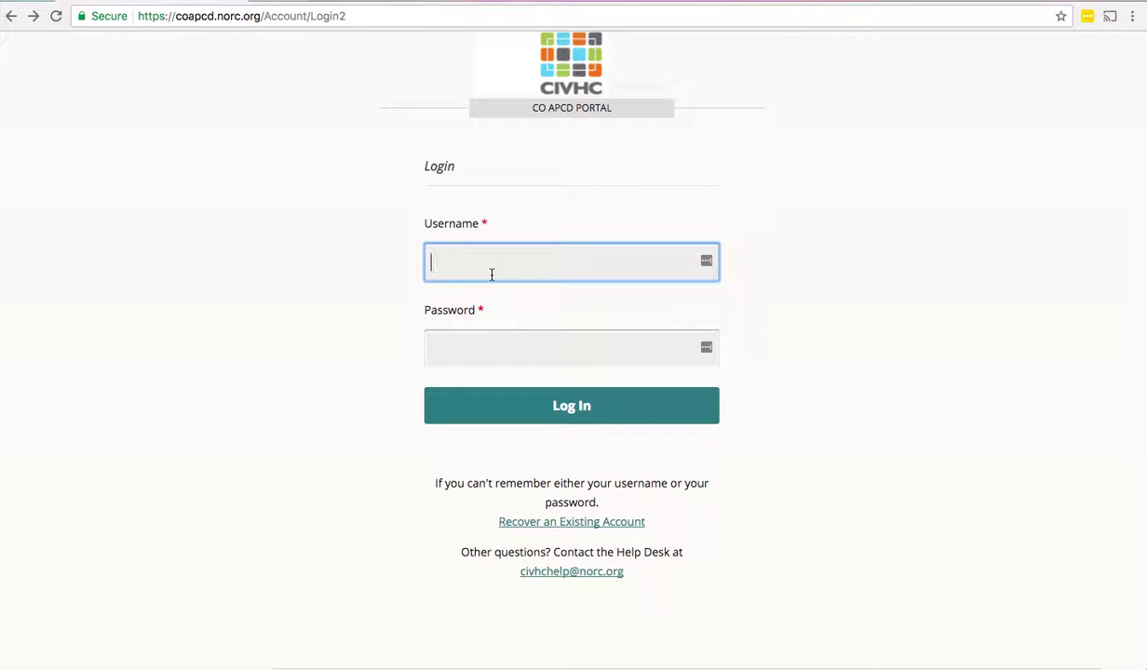
{"action": "type", "text": "dadministrator"}
{"action": "key", "text": "Tab"}
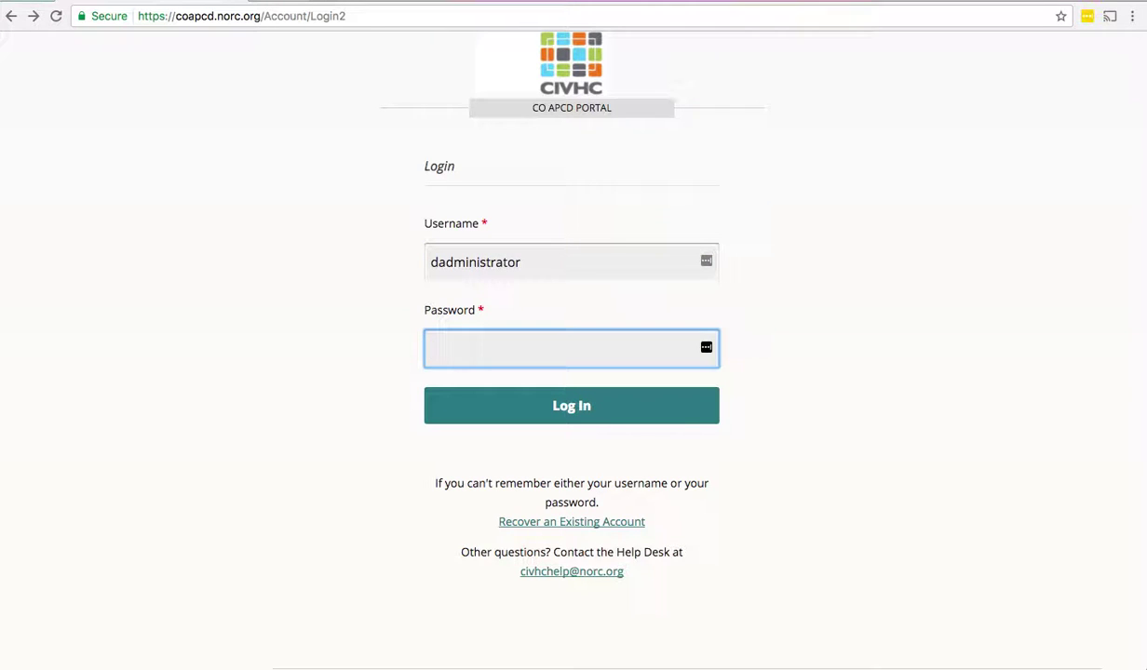
{"action": "key", "text": "super+v"}
{"action": "left_click", "coordinate": [549, 412]}
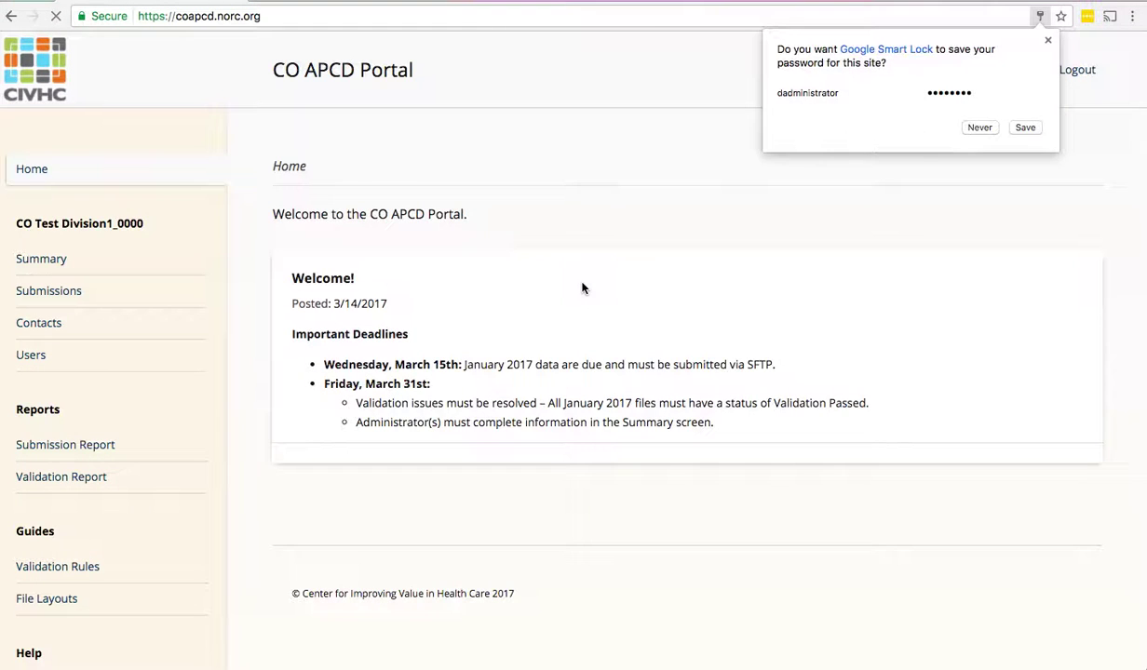
{"action": "left_click", "coordinate": [980, 128]}
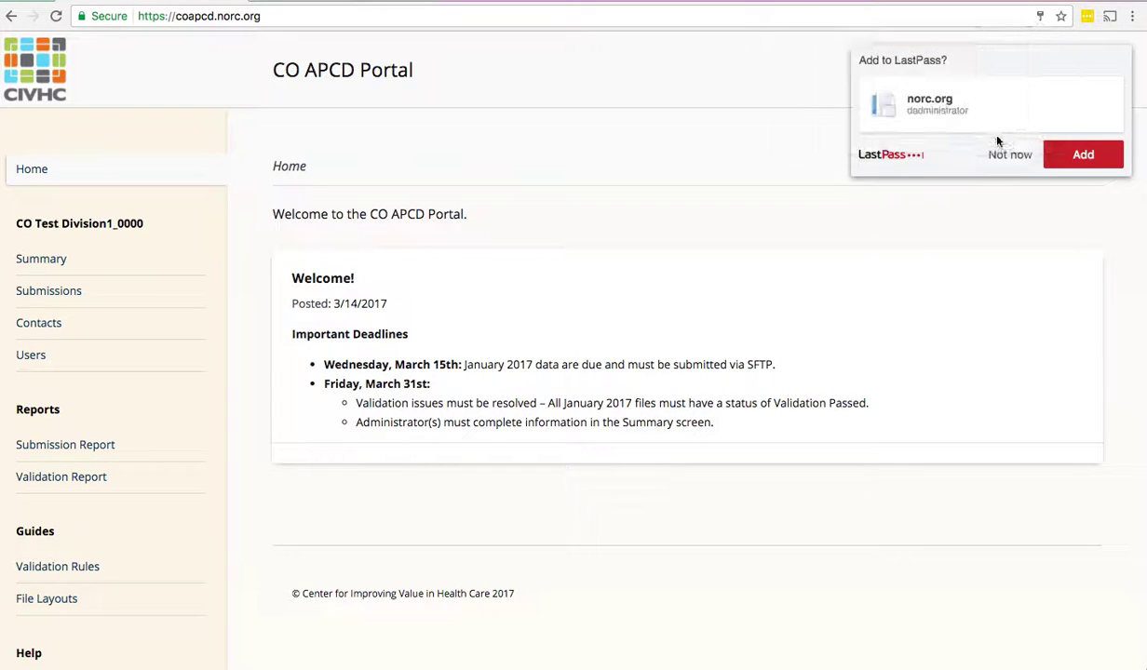
{"action": "left_click", "coordinate": [1005, 157]}
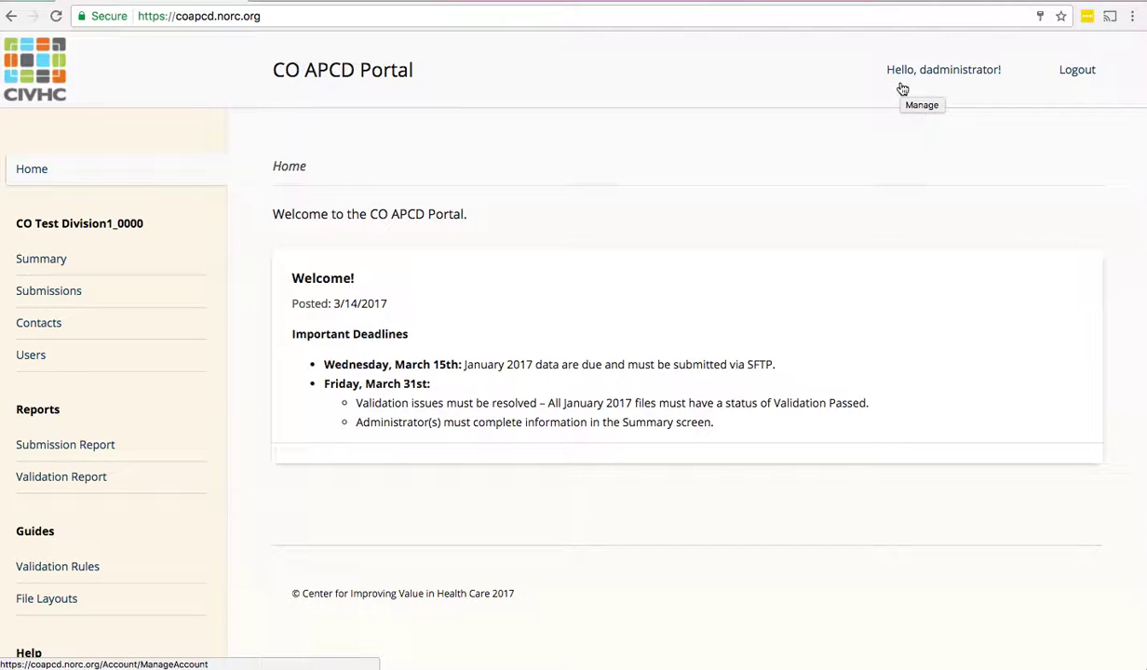
Step: View the options for managing your own account, and return to the home page
{"action": "left_click", "coordinate": [949, 77]}
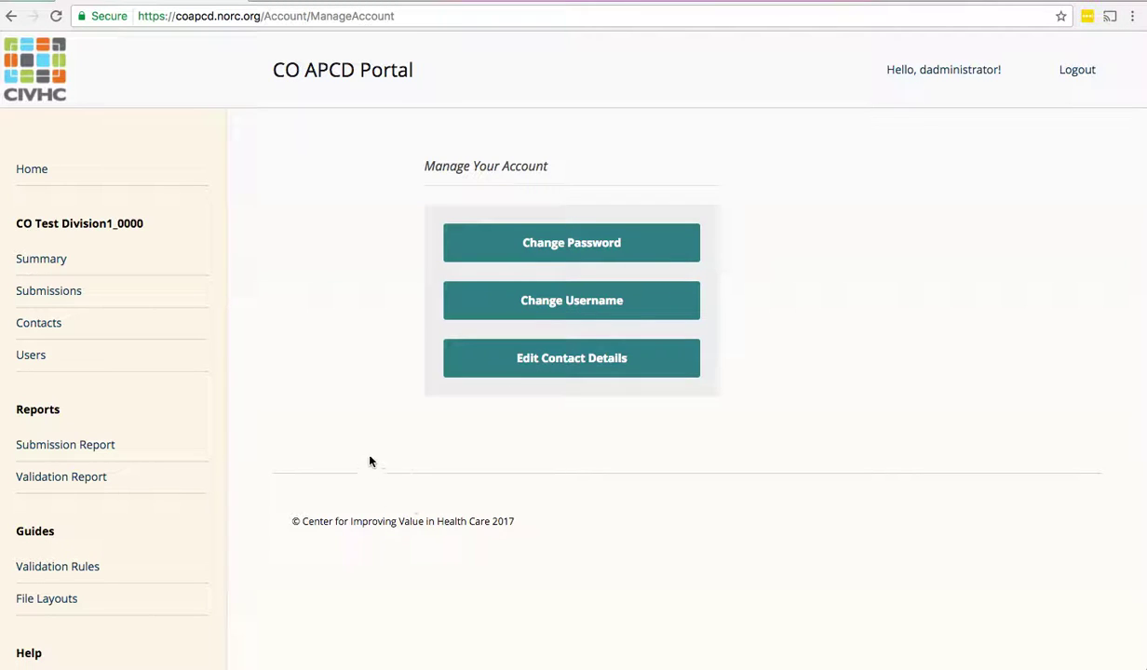
{"action": "left_click", "coordinate": [13, 17]}
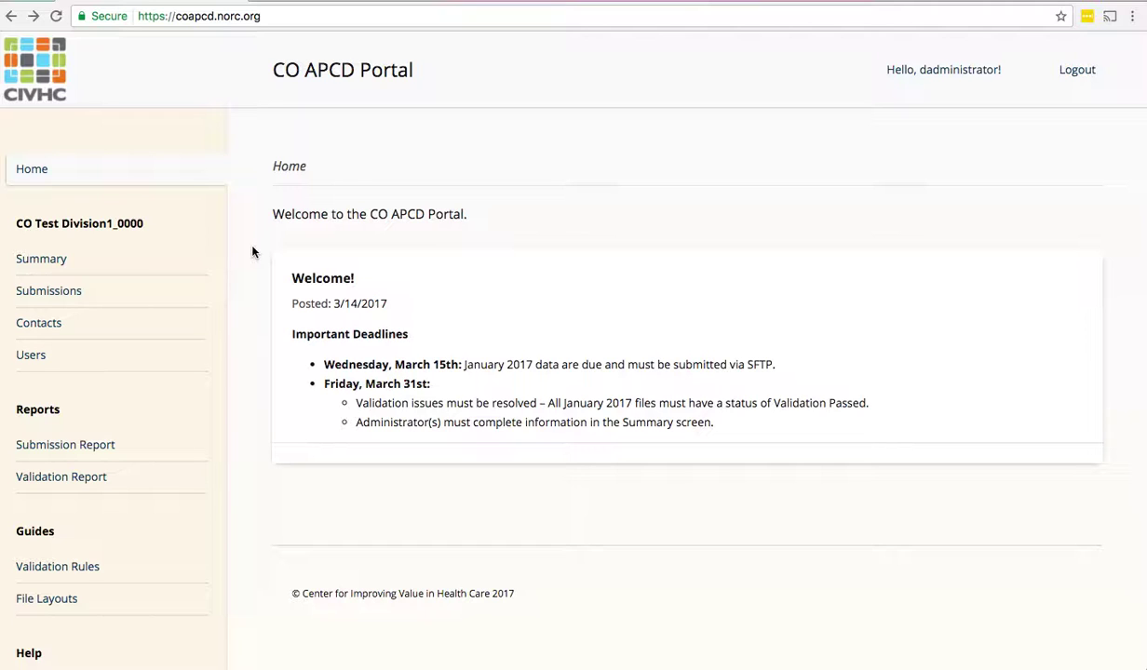
Step: Open the user registration form from the division's users list and examine its role options and required fields
{"action": "left_click", "coordinate": [31, 356]}
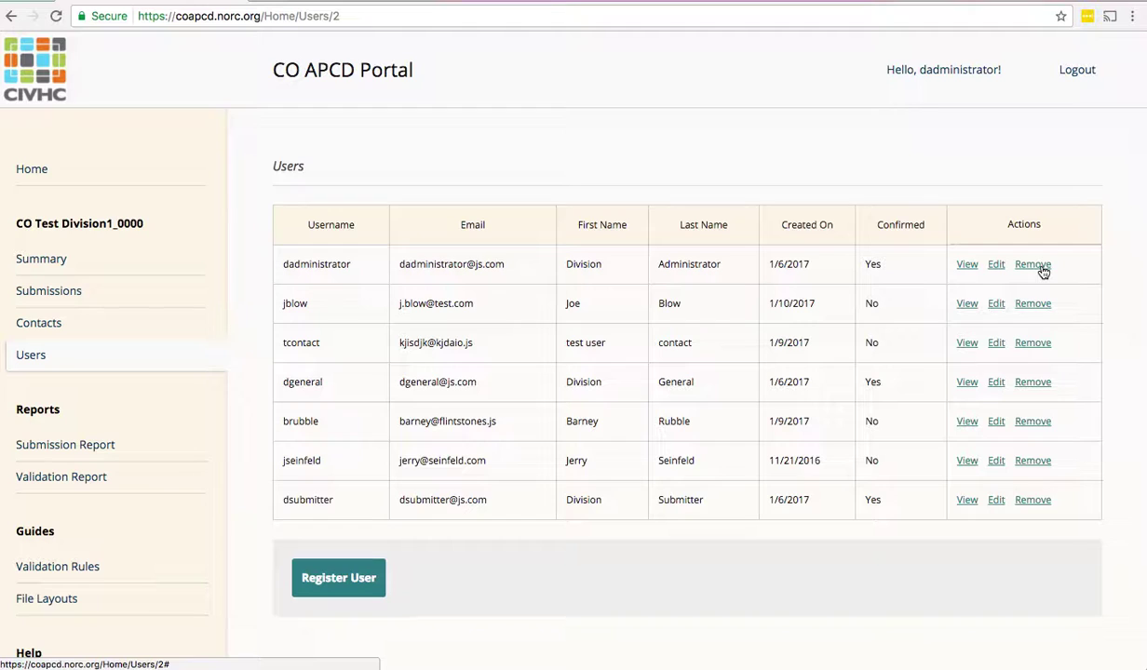
{"action": "left_click", "coordinate": [355, 586]}
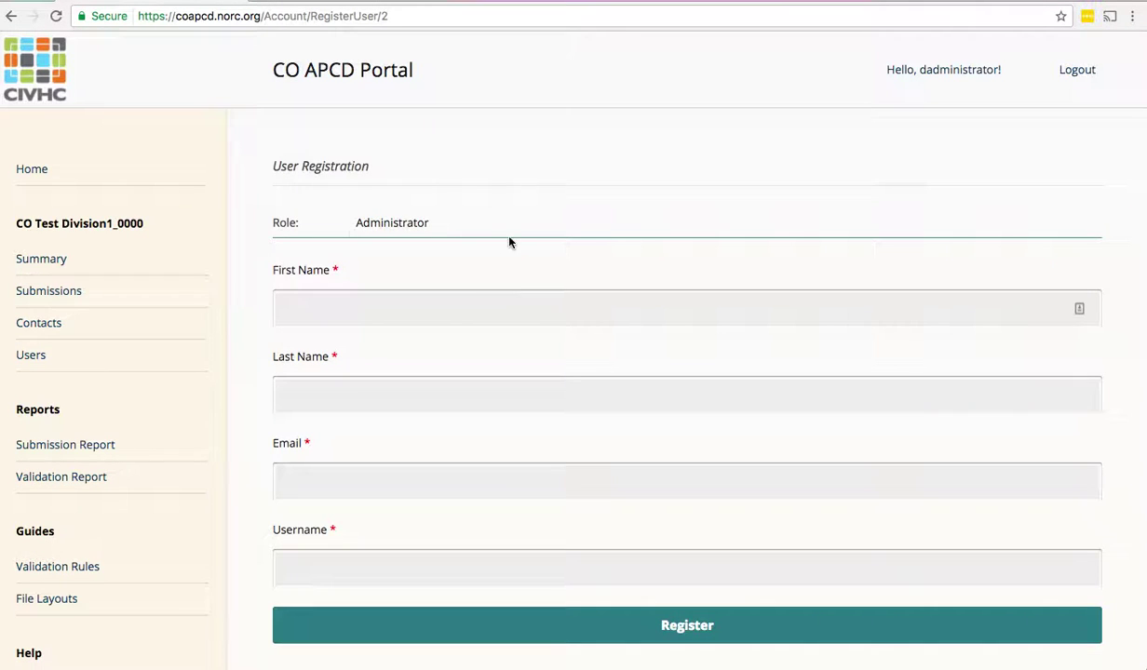
{"action": "left_click", "coordinate": [515, 228]}
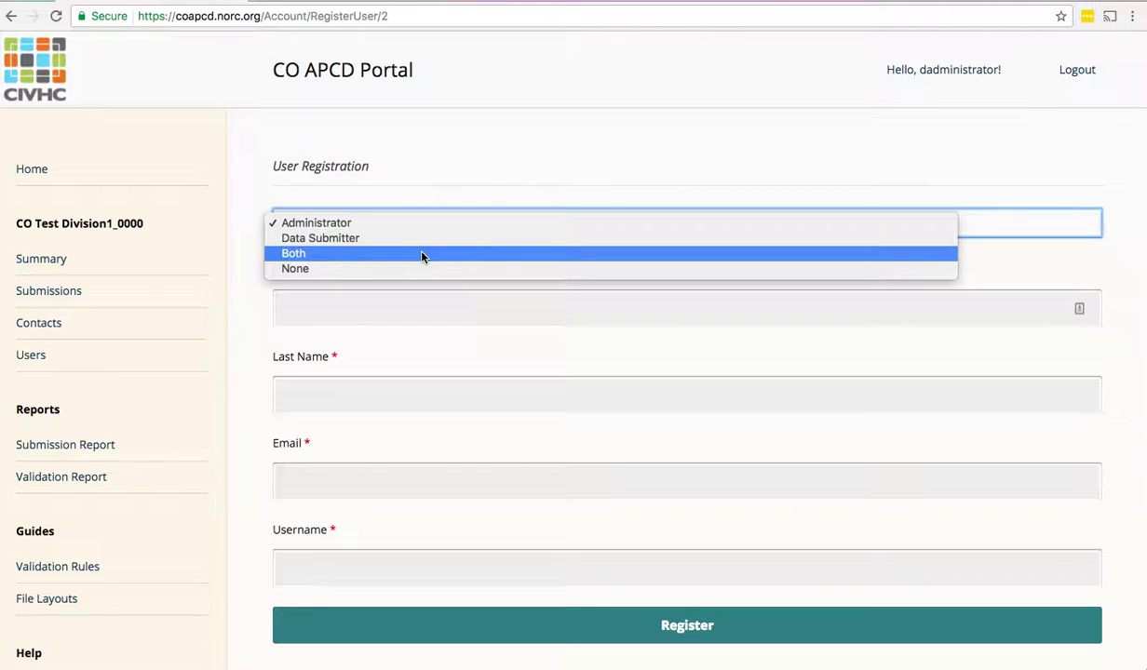
{"action": "left_click", "coordinate": [463, 180]}
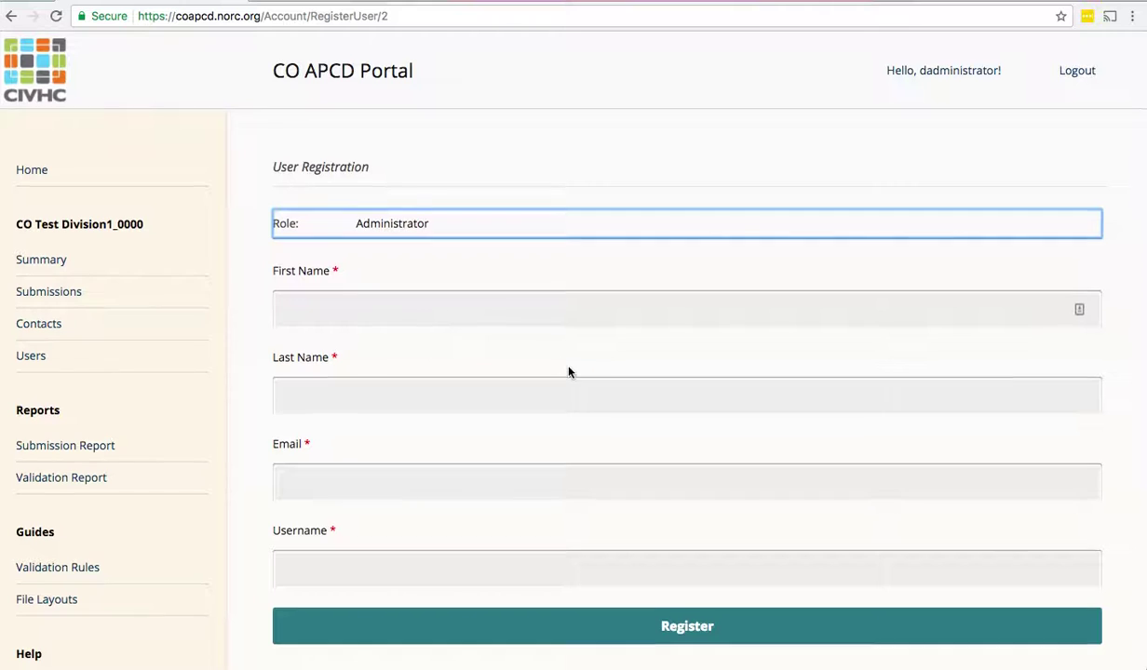
{"action": "scroll", "coordinate": [568, 369], "scroll_direction": "down", "scroll_amount": 3}
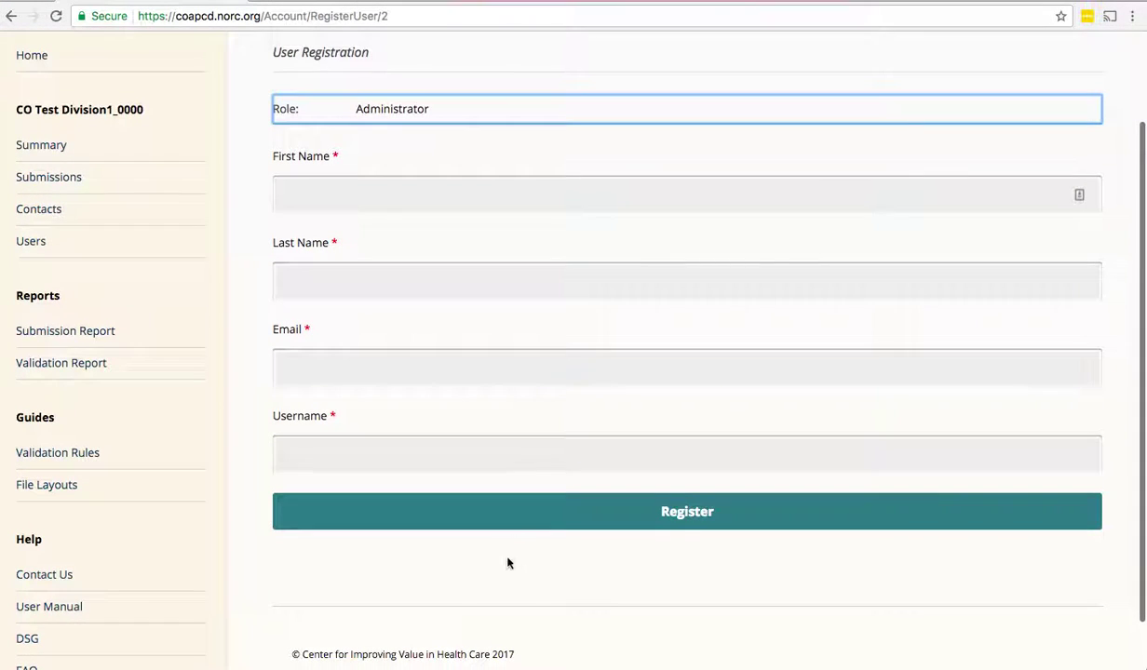
{"action": "scroll", "coordinate": [547, 455], "scroll_direction": "up", "scroll_amount": 1}
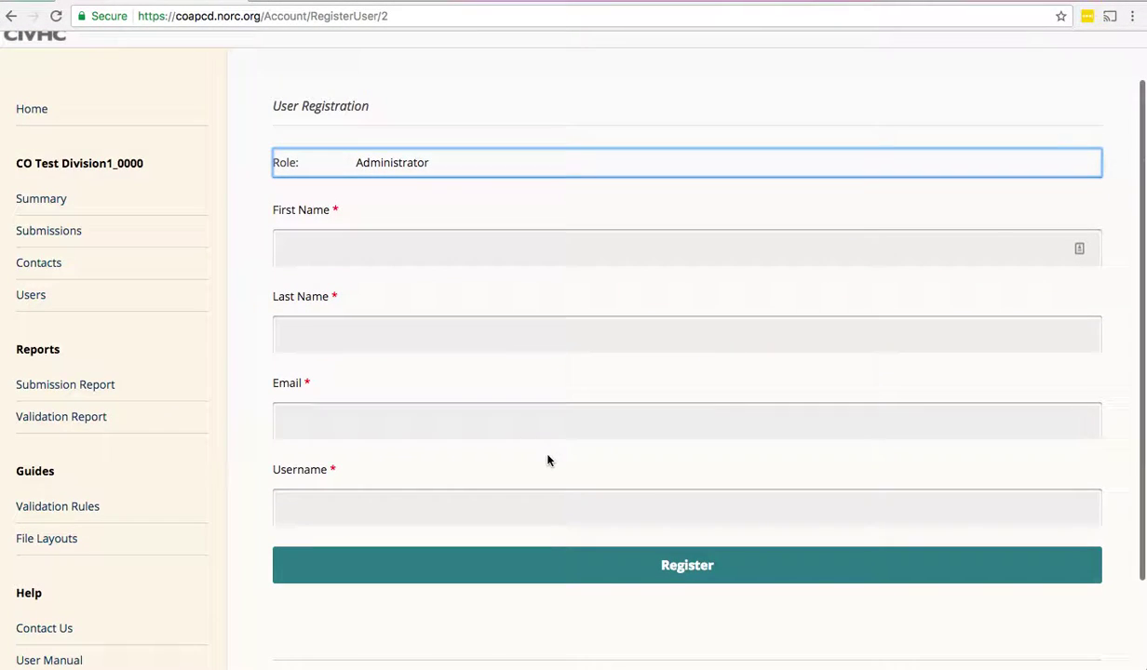
{"action": "scroll", "coordinate": [547, 460], "scroll_direction": "up", "scroll_amount": 1}
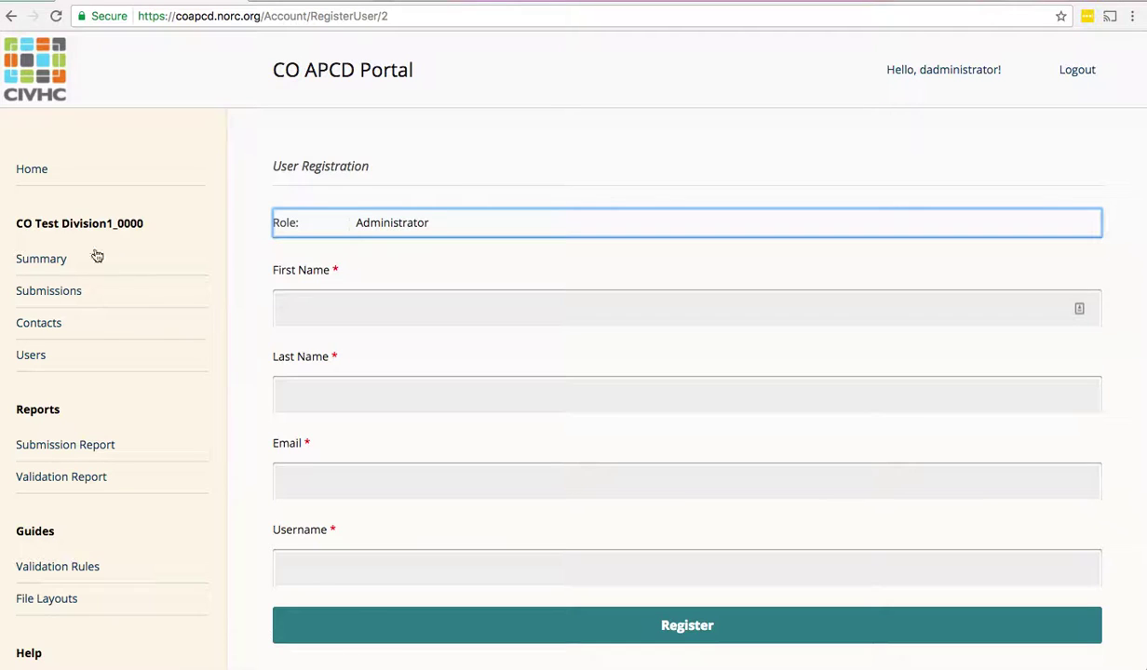
Step: Examine the form for adding a division contact, including its contact type checkboxes, and return to the contacts list
{"action": "left_click", "coordinate": [47, 331]}
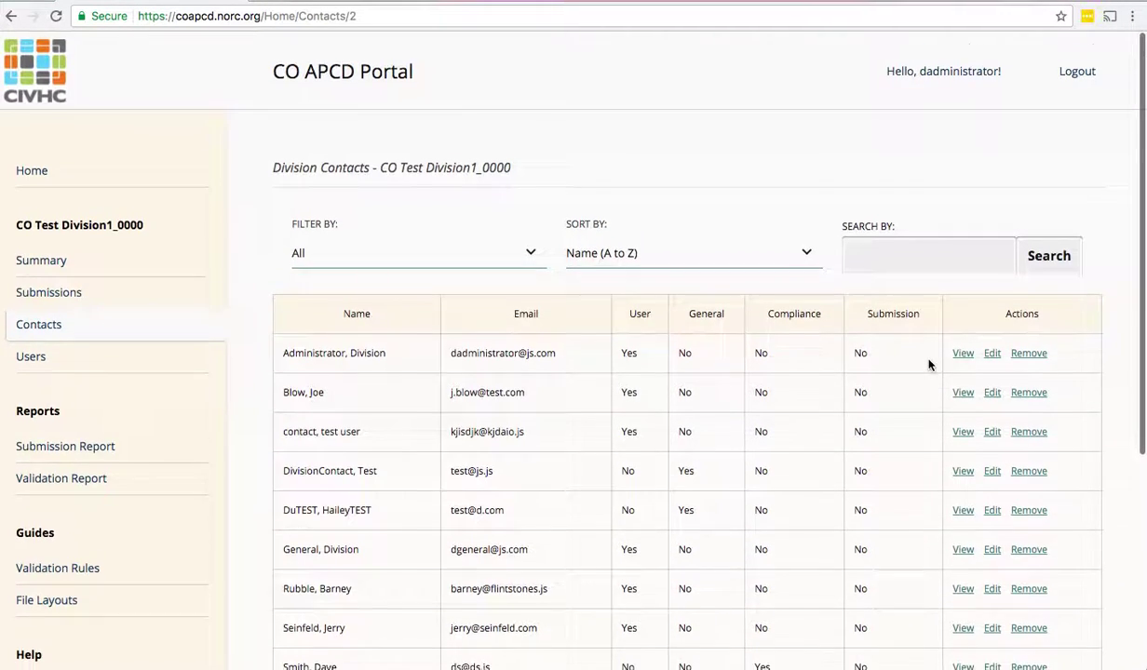
{"action": "scroll", "coordinate": [929, 363], "scroll_direction": "down", "scroll_amount": 5}
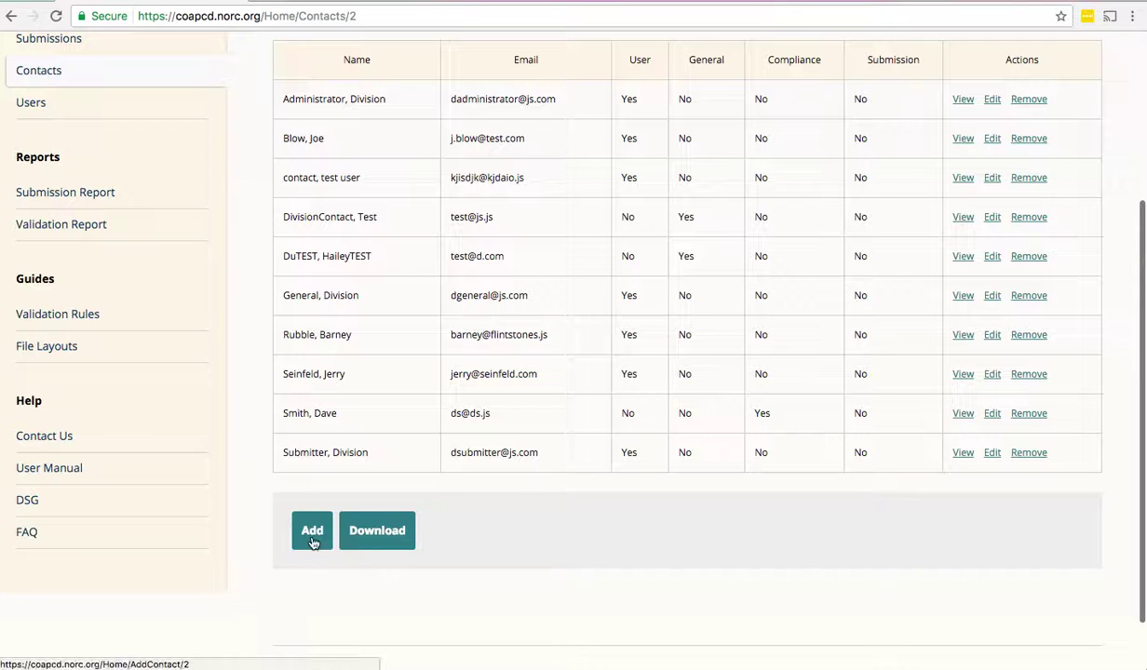
{"action": "left_click", "coordinate": [313, 539]}
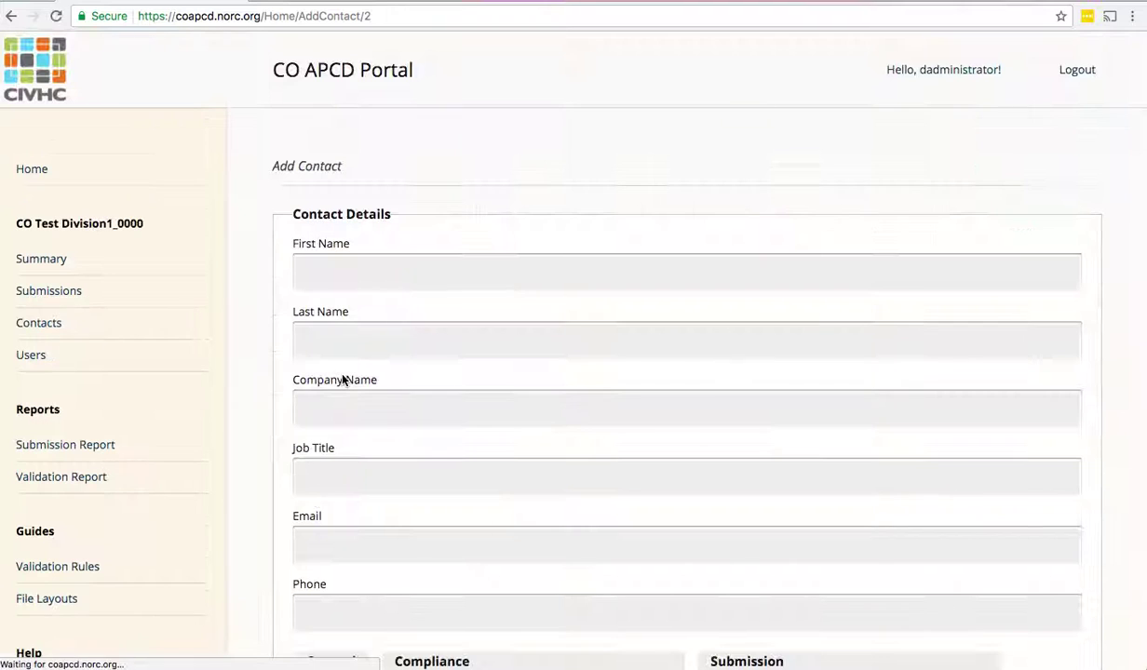
{"action": "scroll", "coordinate": [342, 378], "scroll_direction": "down", "scroll_amount": 2}
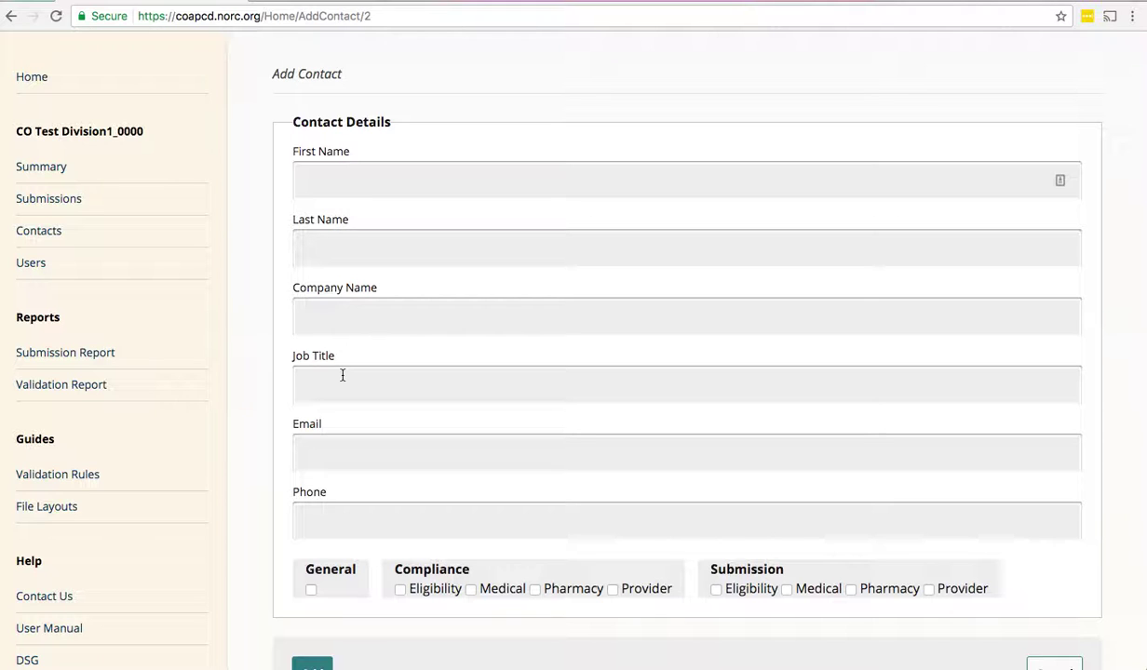
{"action": "scroll", "coordinate": [343, 375], "scroll_direction": "down", "scroll_amount": 2}
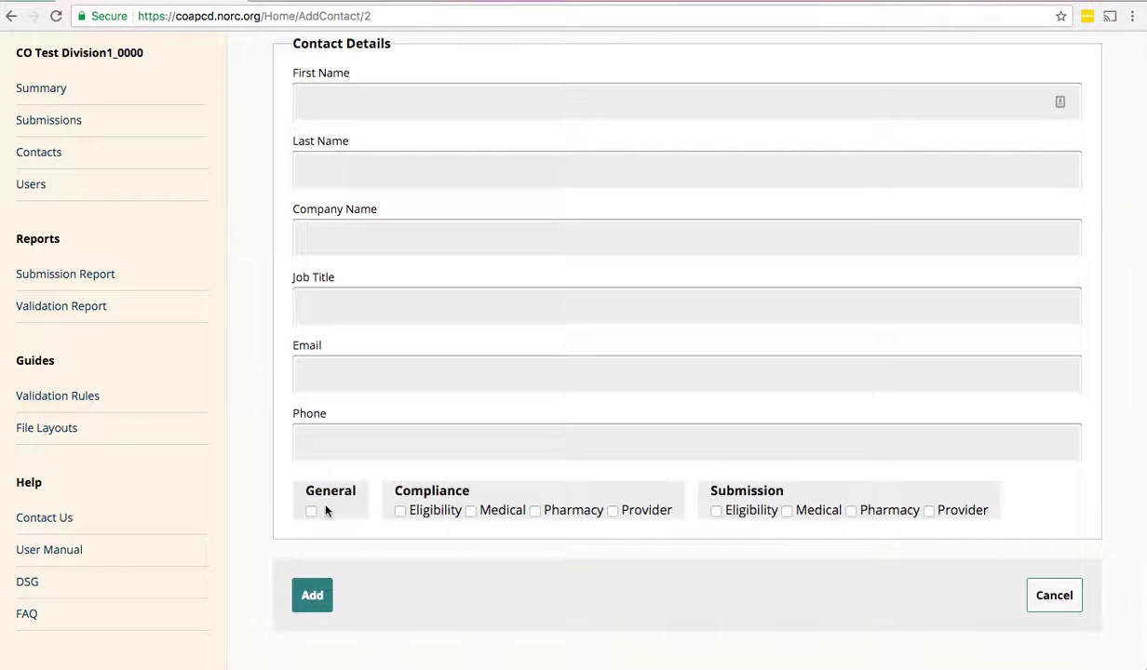
{"action": "scroll", "coordinate": [325, 510], "scroll_direction": "down", "scroll_amount": 1}
{"action": "scroll", "coordinate": [326, 510], "scroll_direction": "up", "scroll_amount": 3}
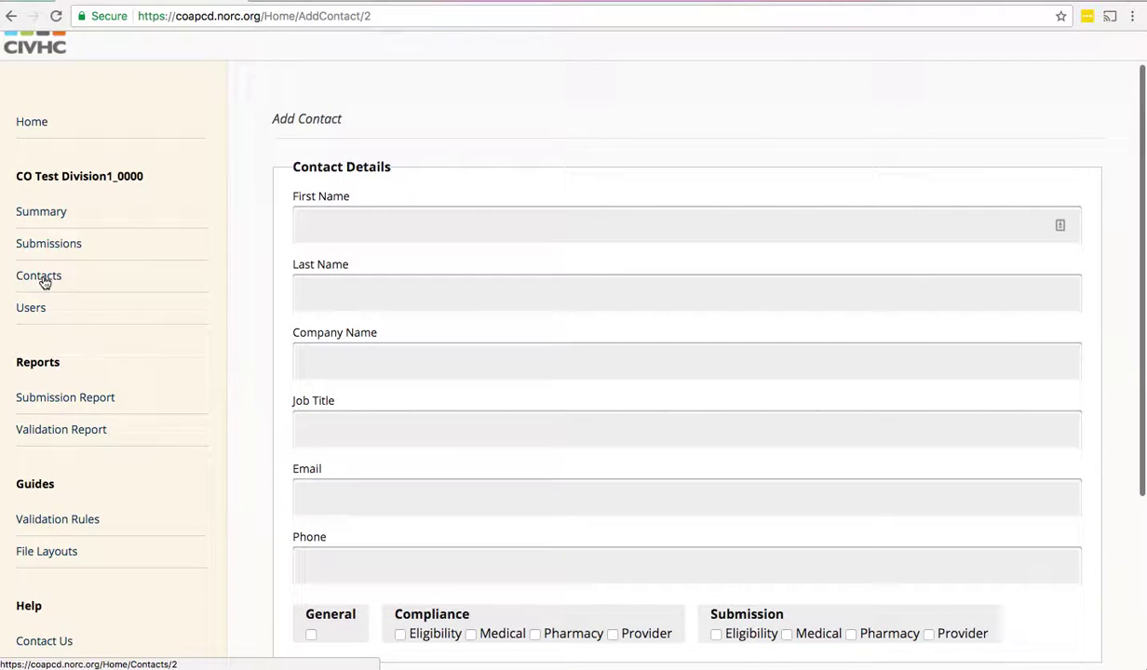
{"action": "left_click", "coordinate": [38, 276]}
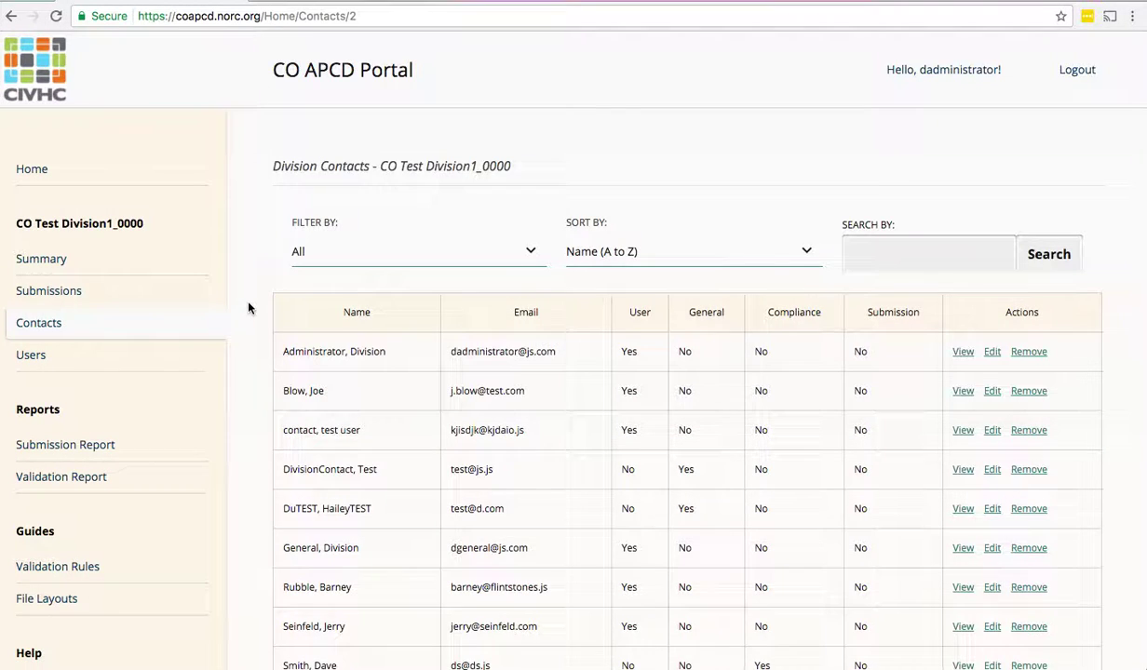
Step: Open the division summary and examine its plan type, third party submission, file type and coverage type entries
{"action": "left_click", "coordinate": [41, 259]}
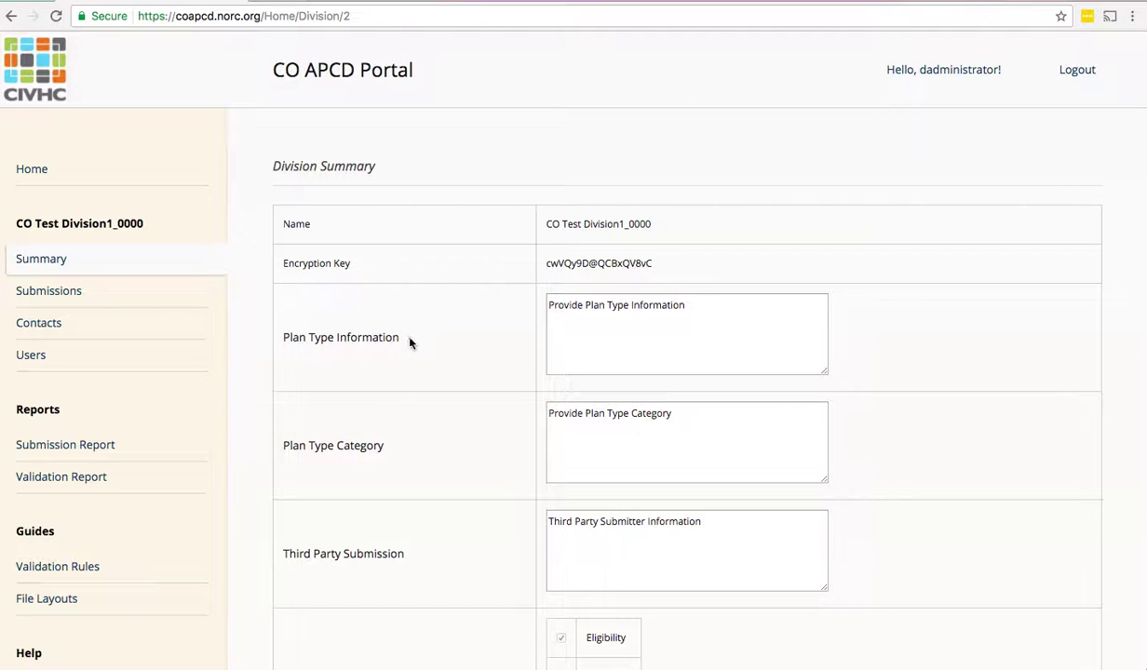
{"action": "scroll", "coordinate": [496, 358], "scroll_direction": "up", "scroll_amount": 1}
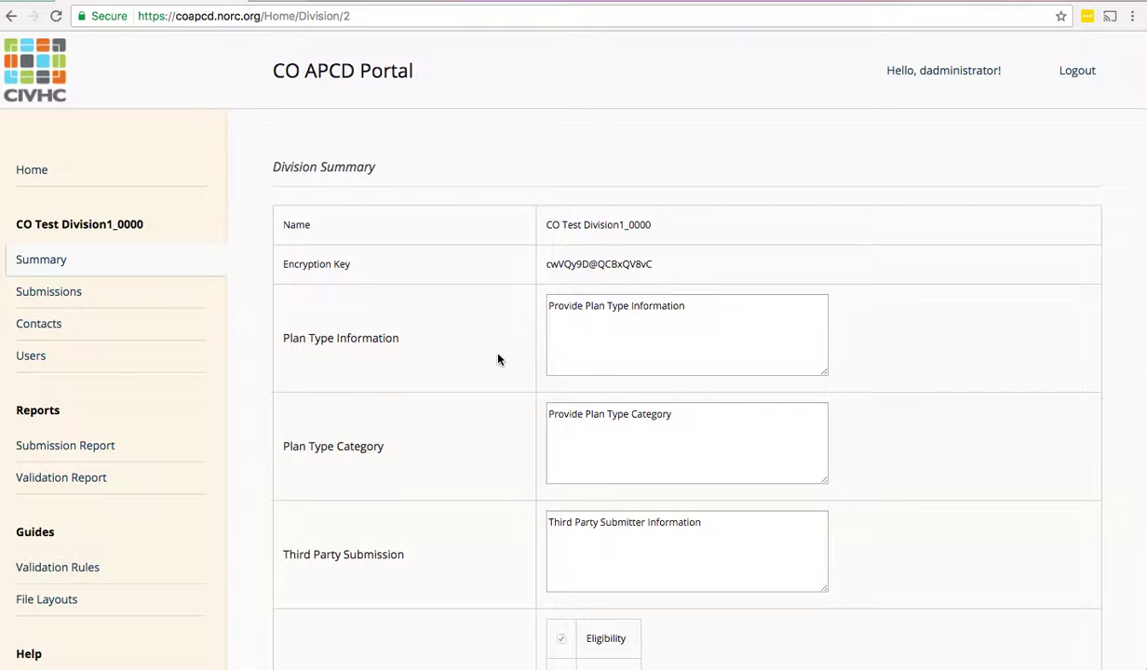
{"action": "scroll", "coordinate": [498, 360], "scroll_direction": "down", "scroll_amount": 1}
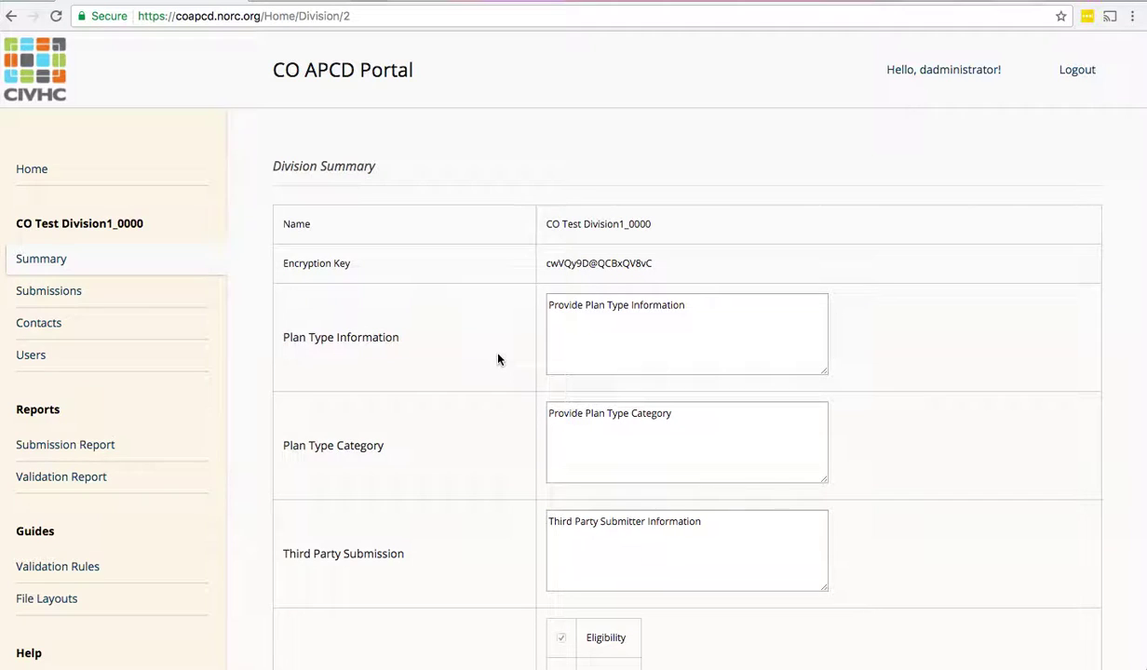
{"action": "scroll", "coordinate": [498, 359], "scroll_direction": "down", "scroll_amount": 2}
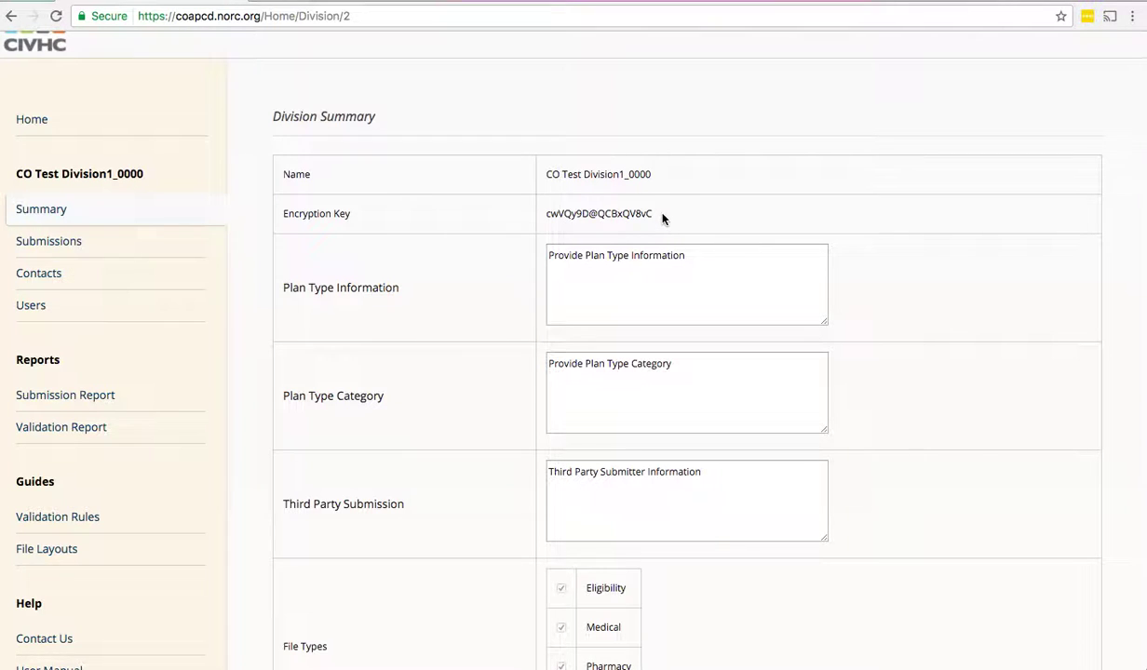
{"action": "scroll", "coordinate": [648, 287], "scroll_direction": "down", "scroll_amount": 5}
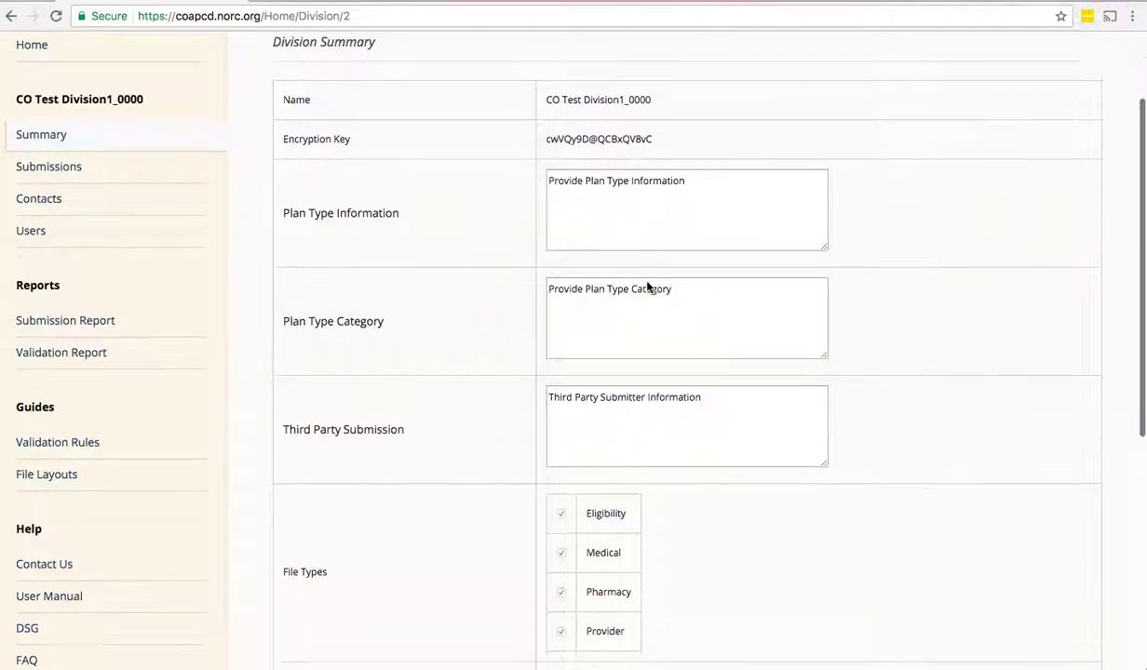
{"action": "scroll", "coordinate": [647, 282], "scroll_direction": "down", "scroll_amount": 4}
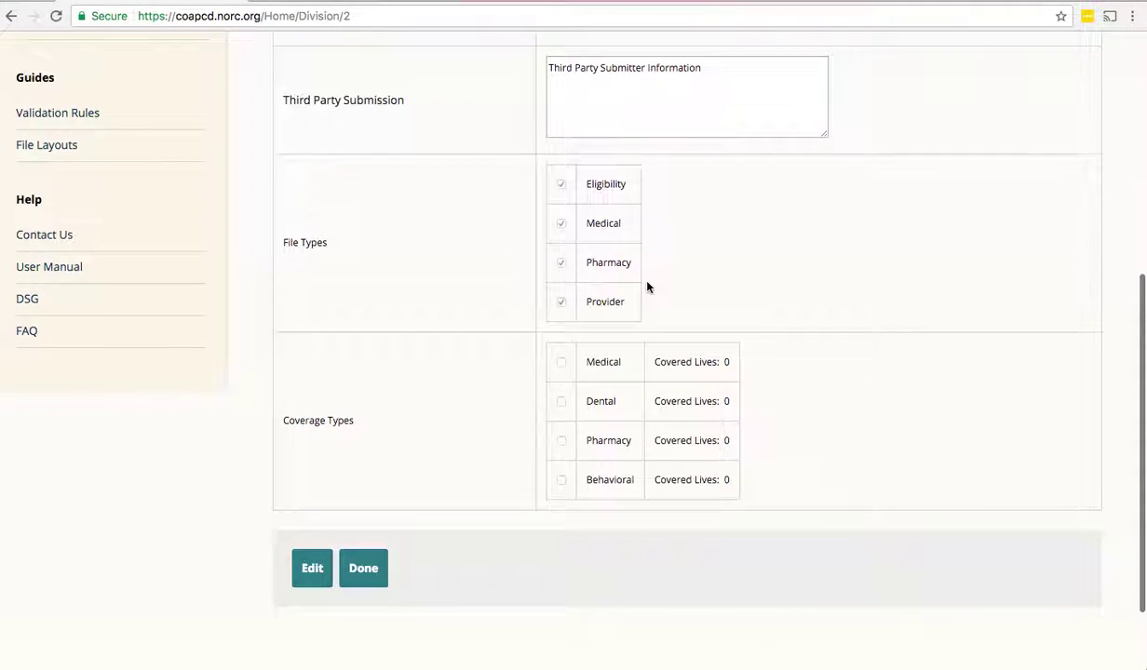
{"action": "scroll", "coordinate": [648, 287], "scroll_direction": "down", "scroll_amount": 1}
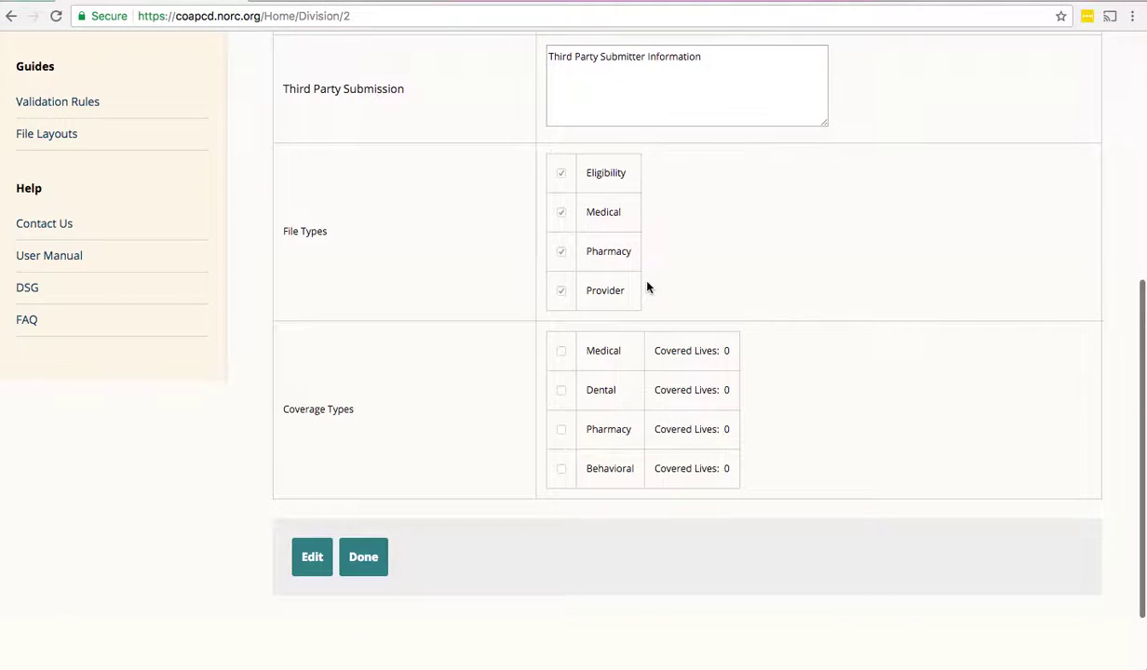
Step: Open the division summary for editing and examine the plan type, third party submission and coverage type fields
{"action": "left_click", "coordinate": [311, 565]}
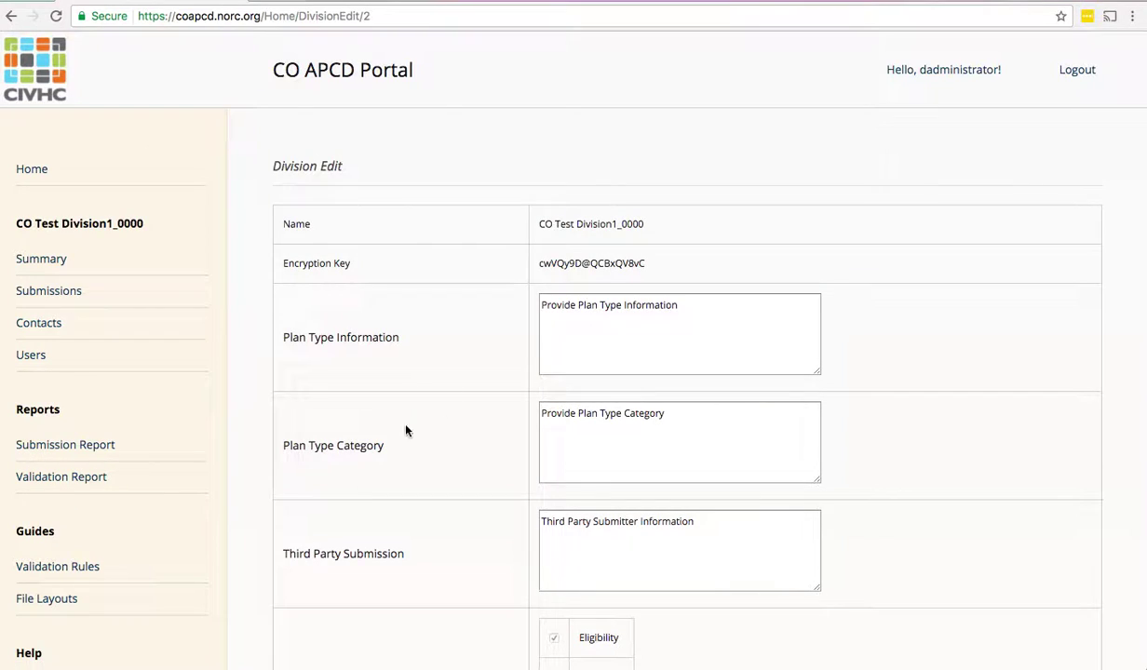
{"action": "left_click", "coordinate": [615, 323]}
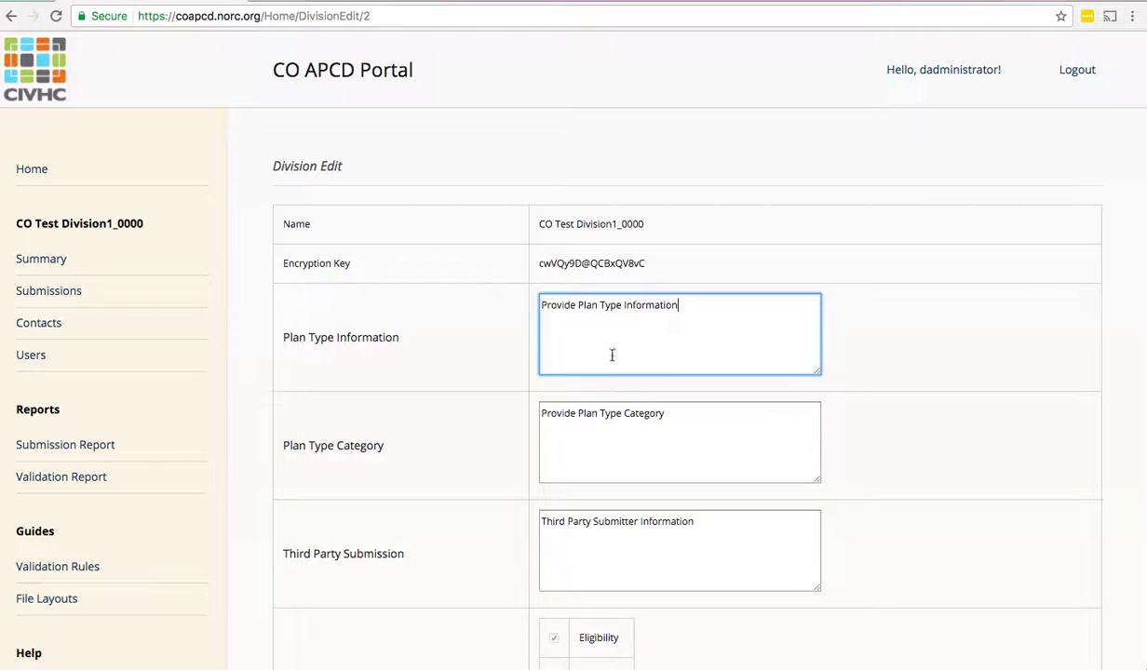
{"action": "left_click", "coordinate": [602, 412]}
{"action": "scroll", "coordinate": [633, 355], "scroll_direction": "down", "scroll_amount": 2}
{"action": "scroll", "coordinate": [633, 355], "scroll_direction": "down", "scroll_amount": 5}
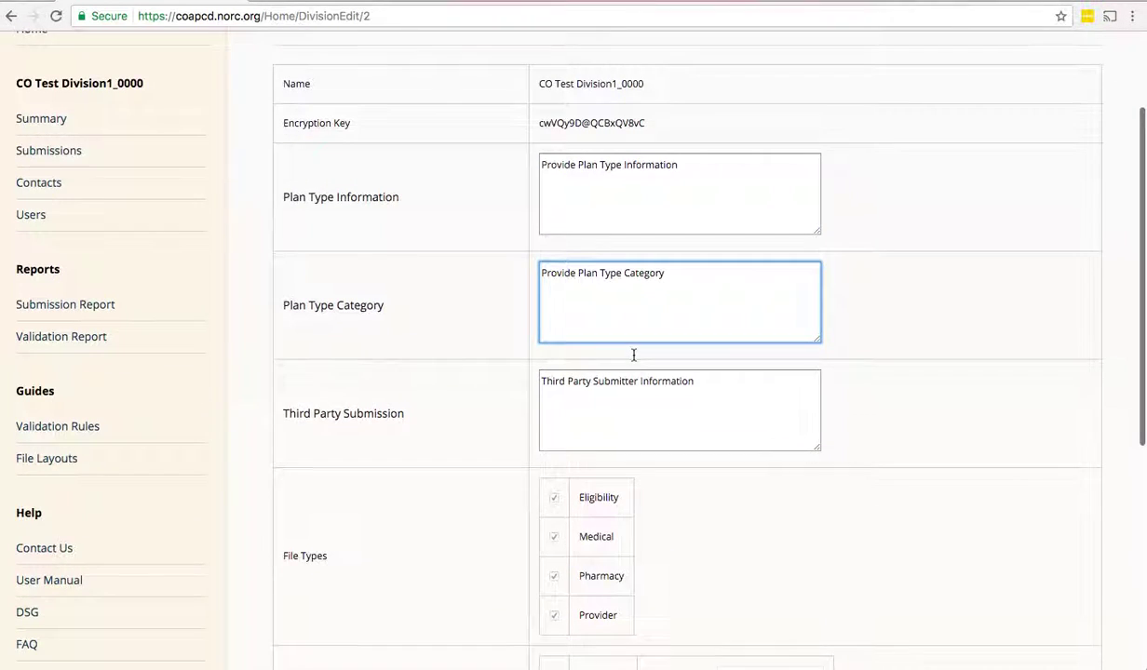
{"action": "right_click", "coordinate": [633, 360]}
{"action": "left_click", "coordinate": [591, 335]}
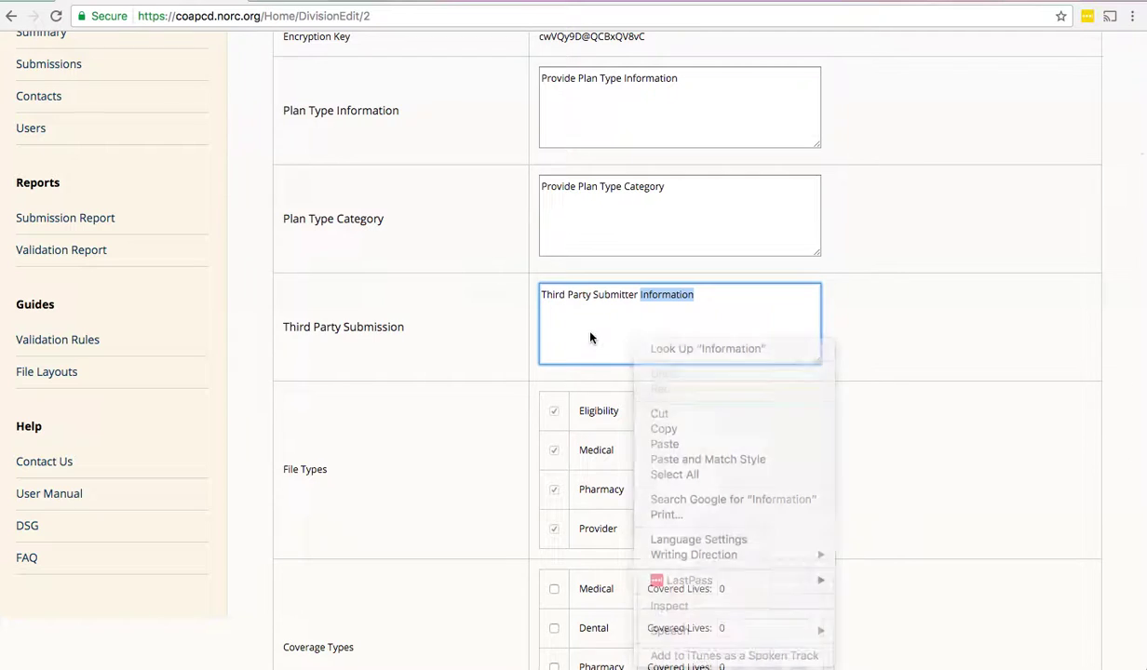
{"action": "scroll", "coordinate": [618, 307], "scroll_direction": "down", "scroll_amount": 4}
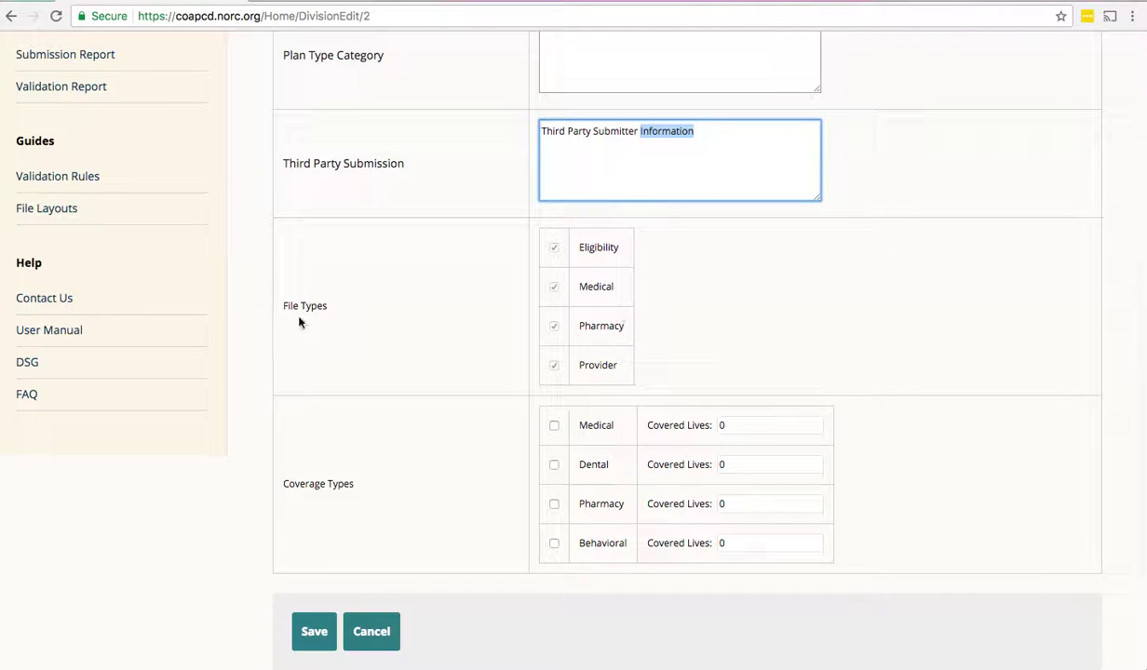
Step: Review the file types and coverage types in the division edit form, save it and check the division summary
{"action": "scroll", "coordinate": [610, 328], "scroll_direction": "down", "scroll_amount": 4}
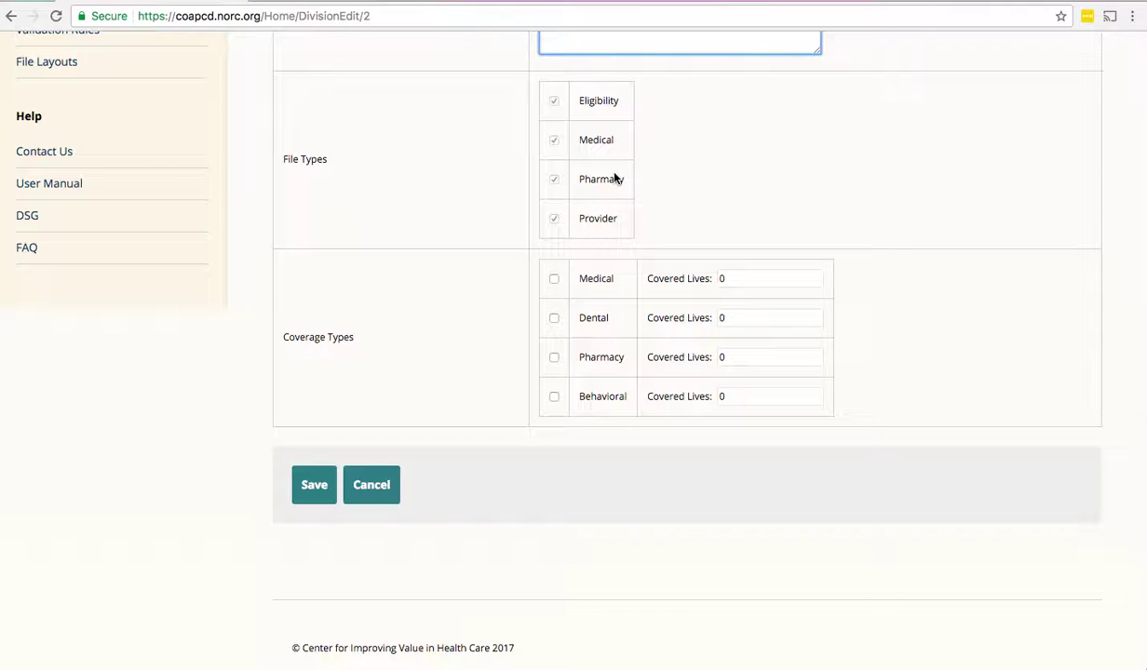
{"action": "scroll", "coordinate": [614, 178], "scroll_direction": "down", "scroll_amount": 1}
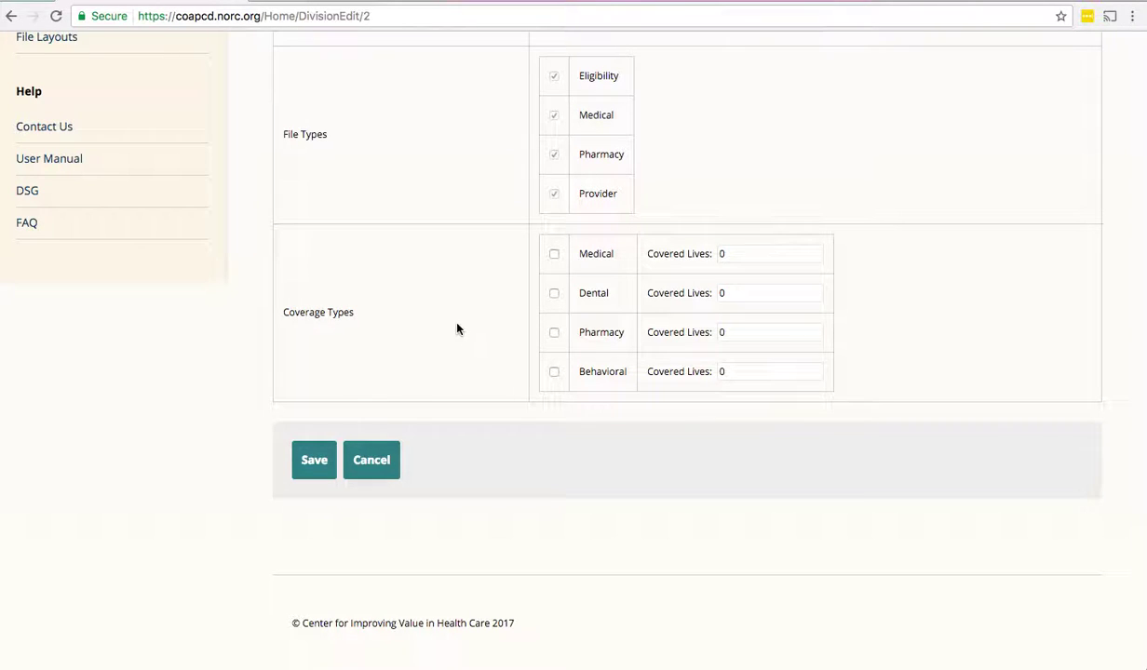
{"action": "left_click", "coordinate": [312, 460]}
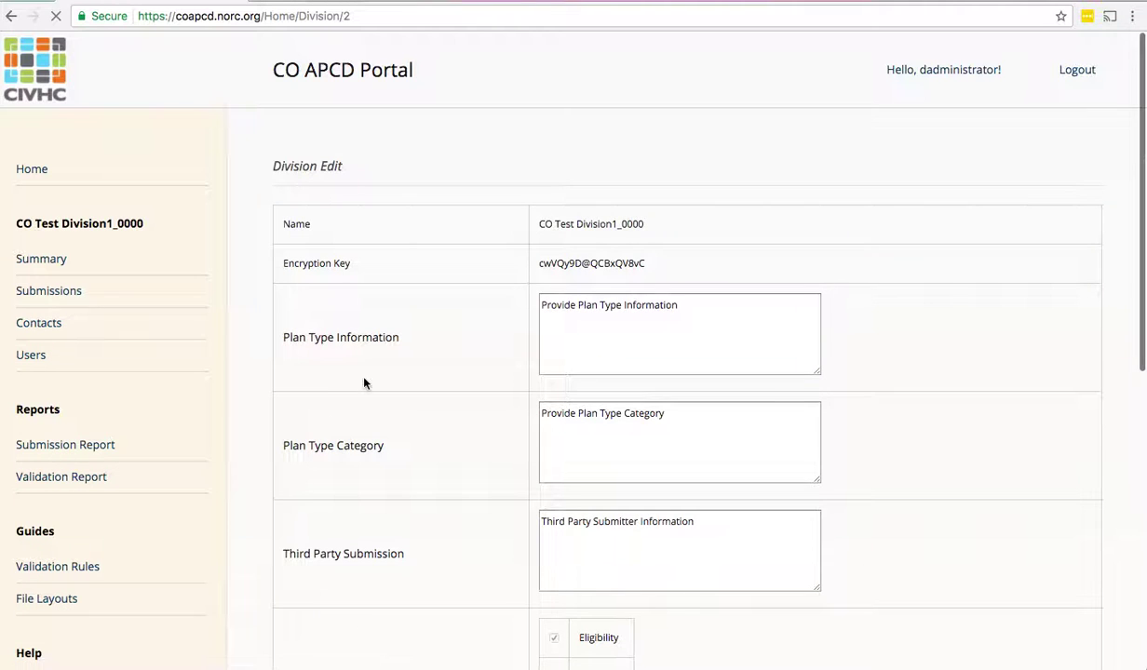
{"action": "scroll", "coordinate": [364, 382], "scroll_direction": "down", "scroll_amount": 5}
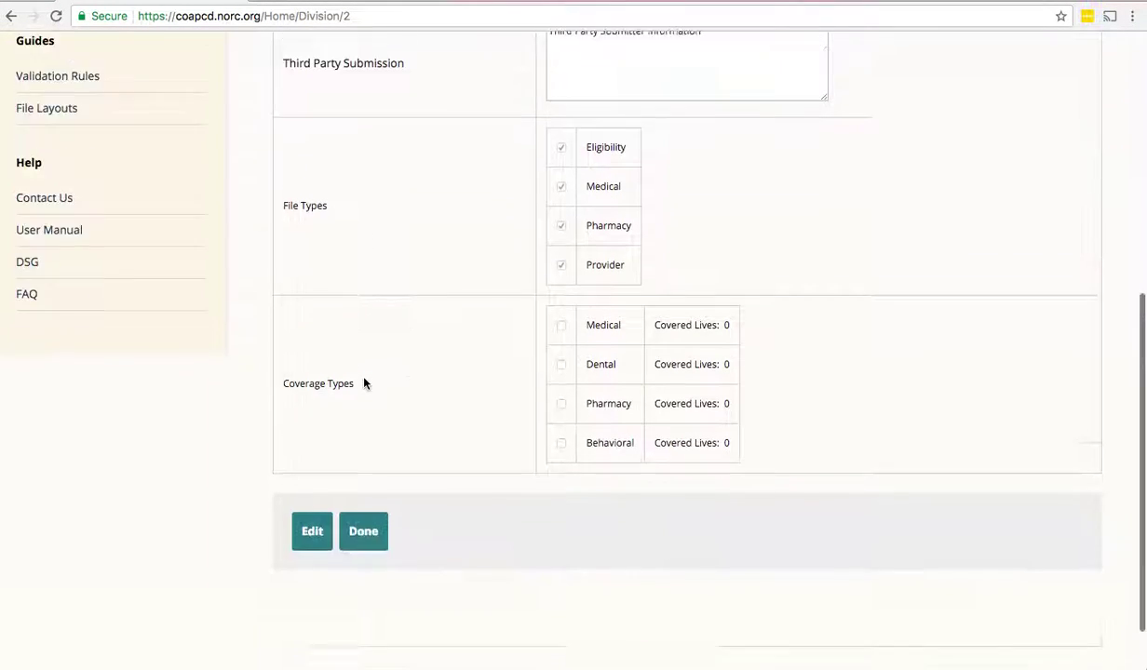
{"action": "scroll", "coordinate": [364, 383], "scroll_direction": "up", "scroll_amount": 6}
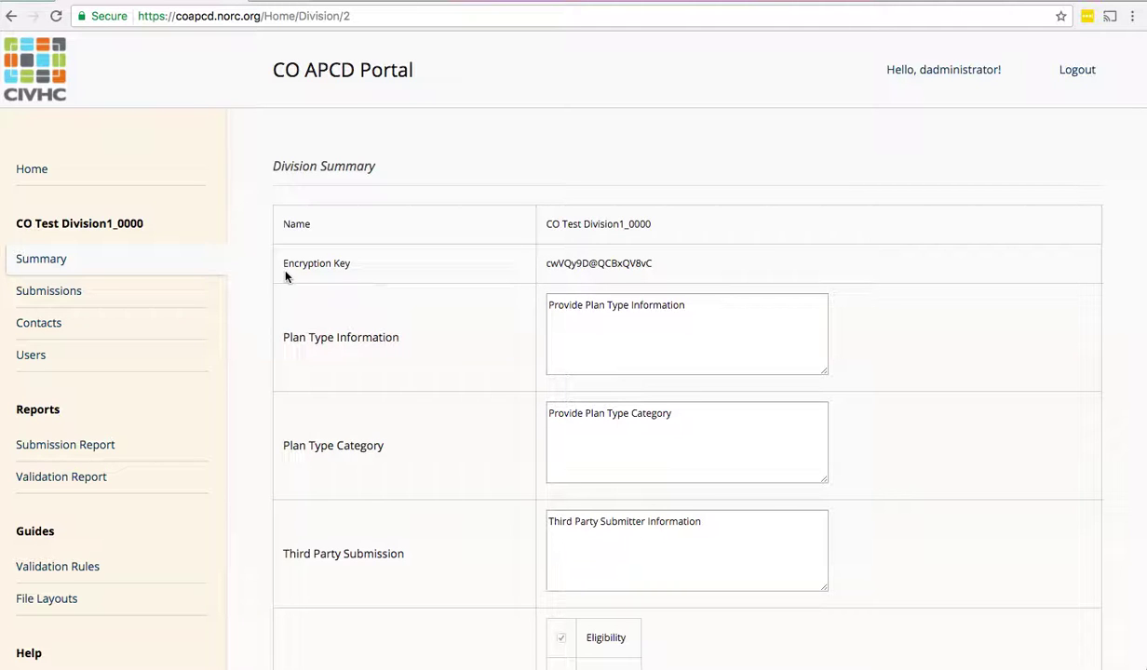
Step: Open the division's submissions list and examine the options of its type, mode and status filters
{"action": "left_click", "coordinate": [51, 294]}
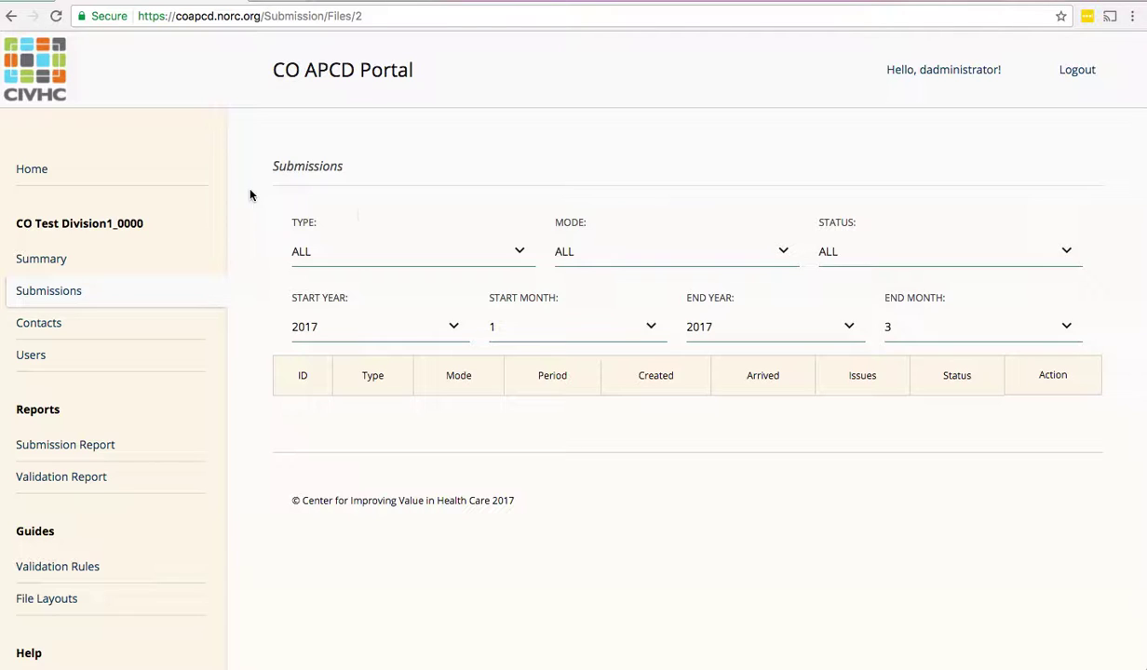
{"action": "left_click", "coordinate": [431, 249]}
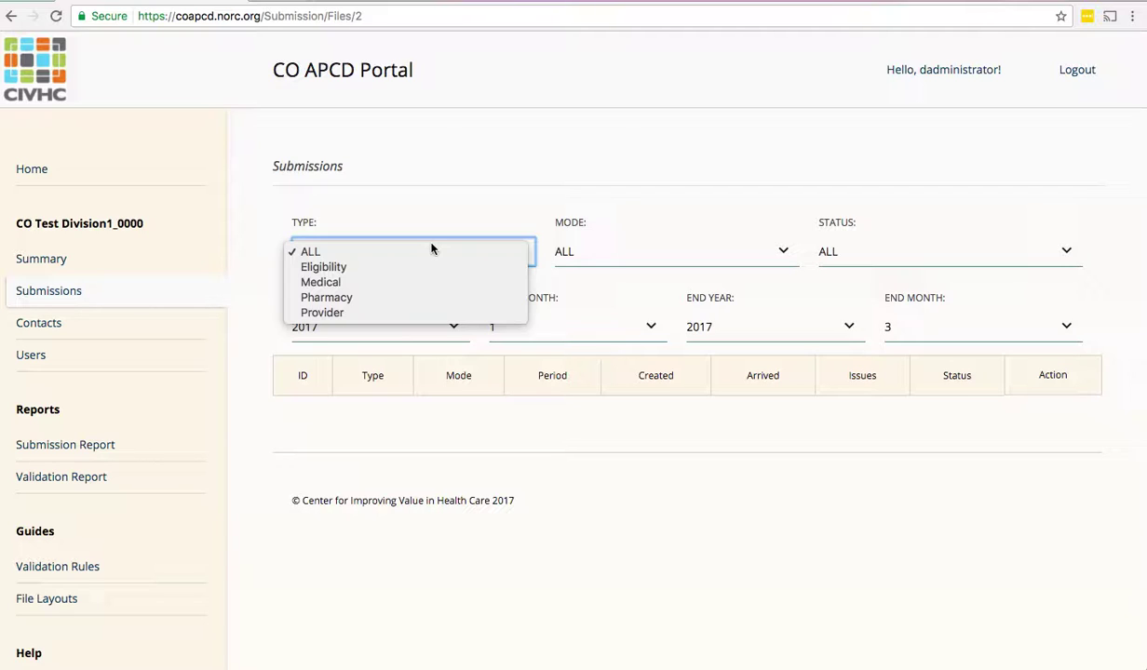
{"action": "left_click", "coordinate": [497, 163]}
{"action": "left_click", "coordinate": [605, 245]}
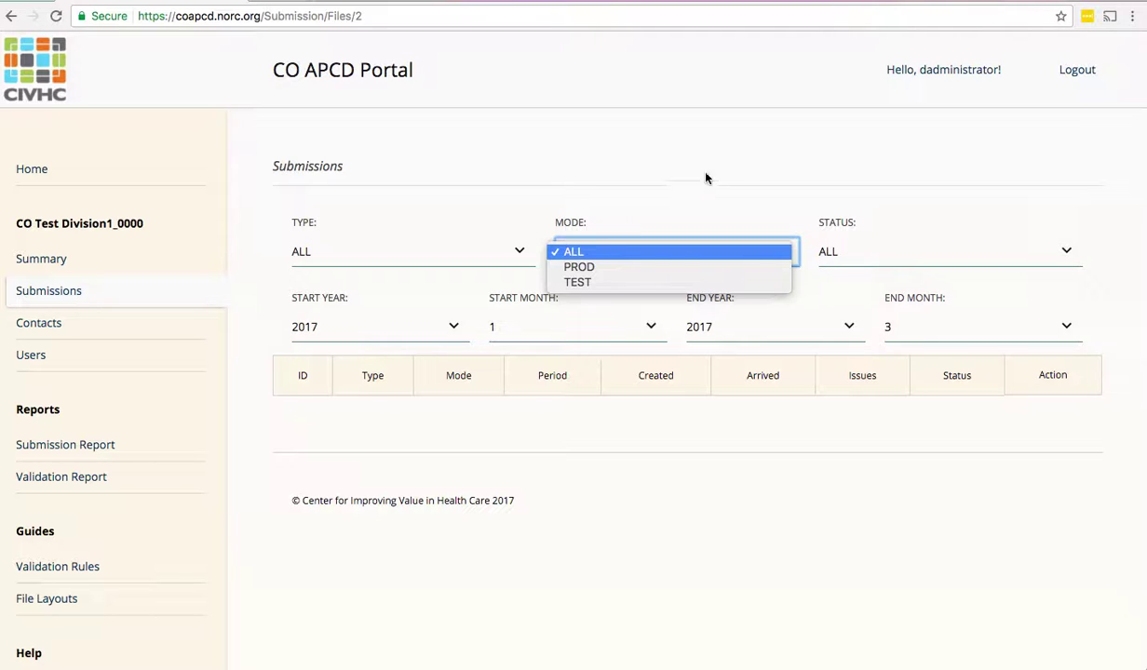
{"action": "left_click", "coordinate": [876, 171]}
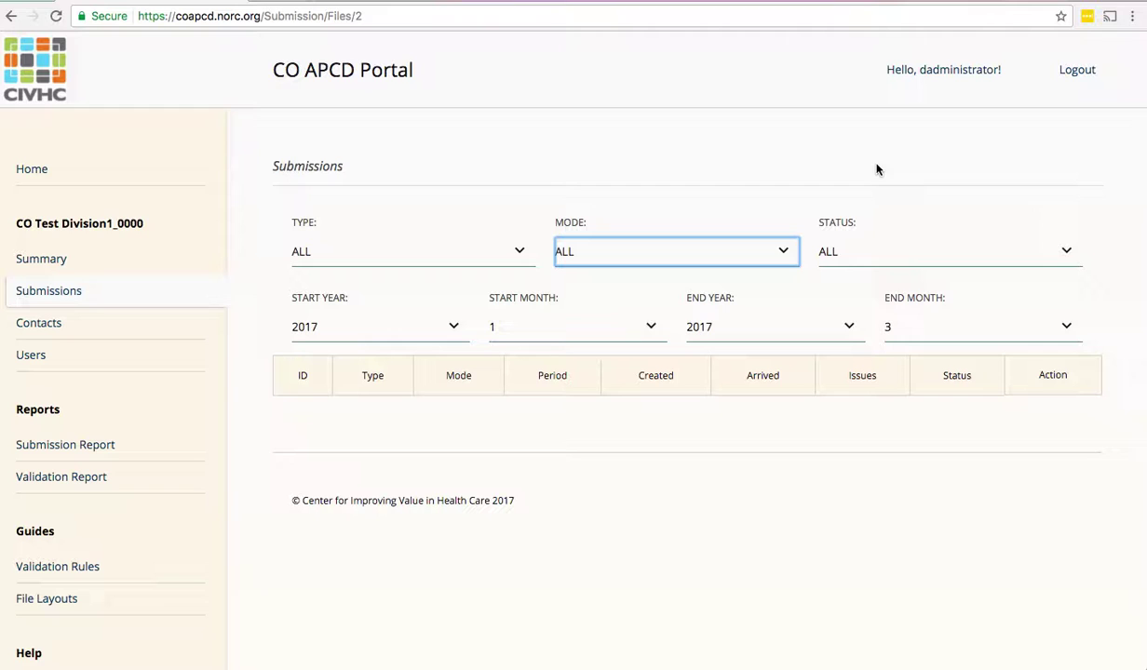
{"action": "left_click", "coordinate": [908, 251]}
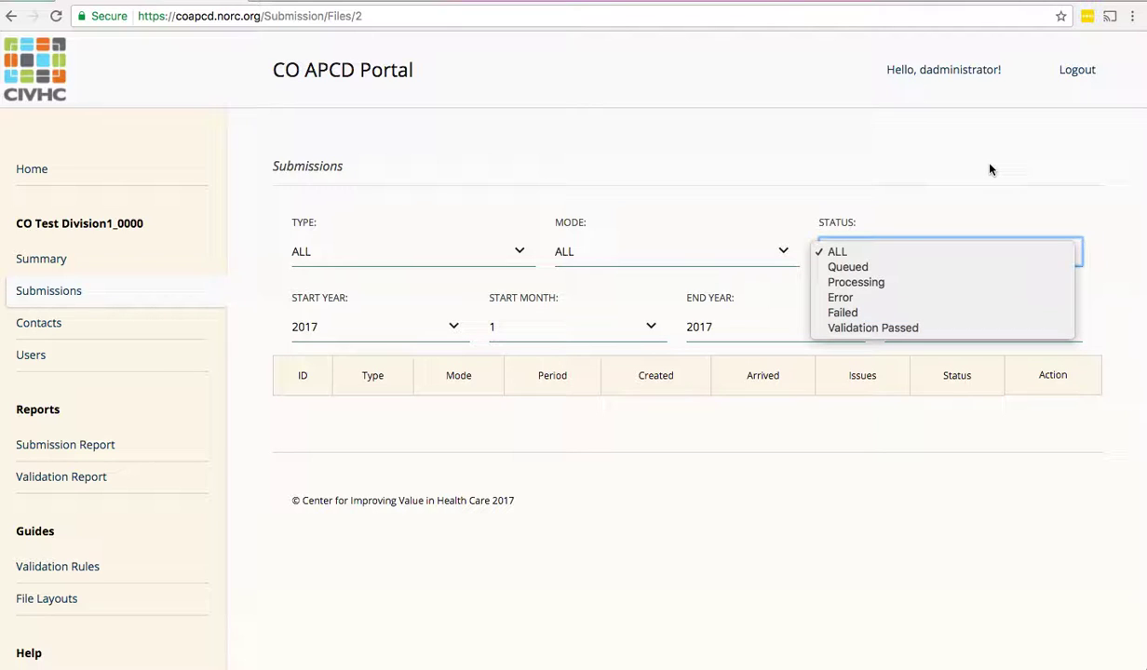
{"action": "key", "text": "Escape"}
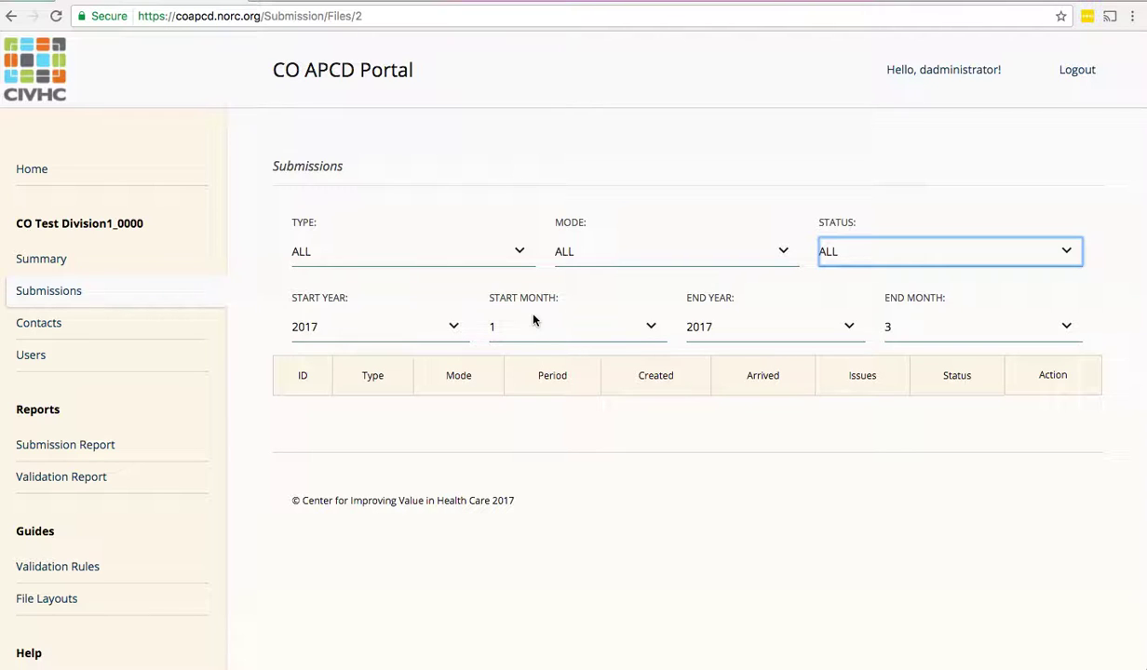
Step: Set the submissions start year to 2016 and sort the listed submissions by ID in ascending order
{"action": "left_click", "coordinate": [437, 325]}
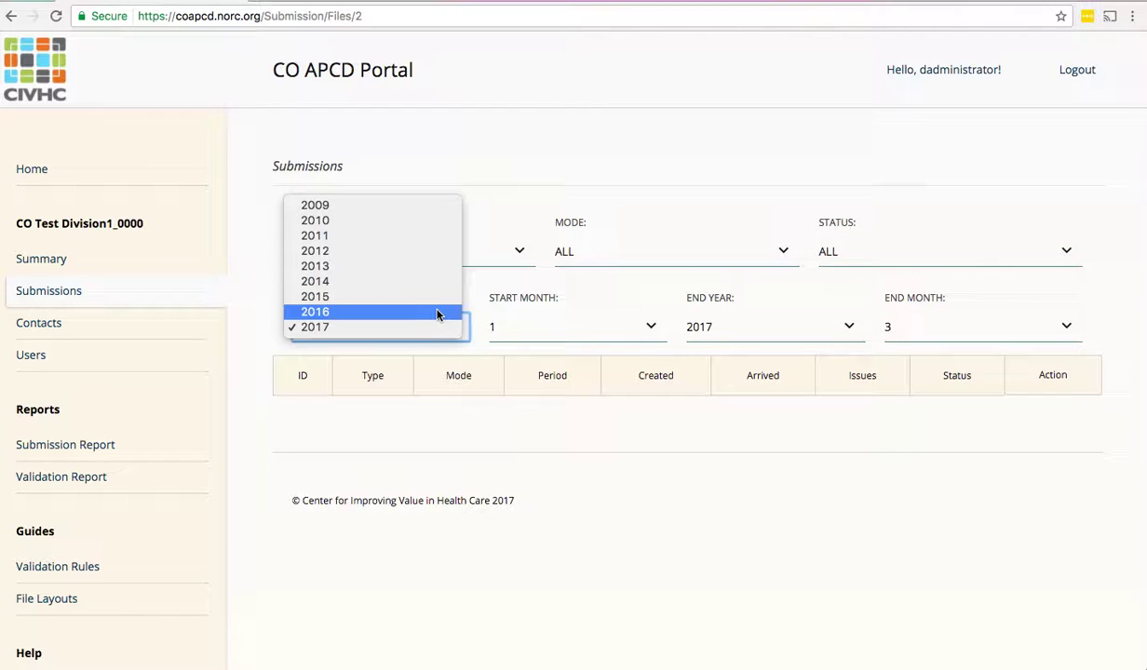
{"action": "left_click", "coordinate": [437, 314]}
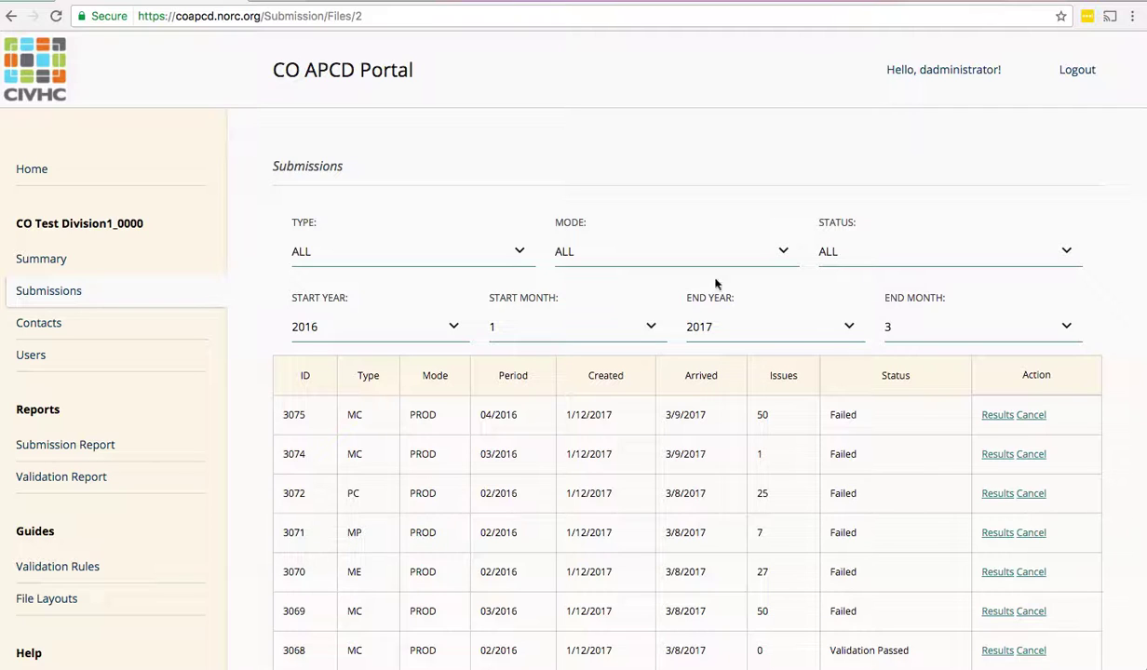
{"action": "left_click", "coordinate": [307, 377]}
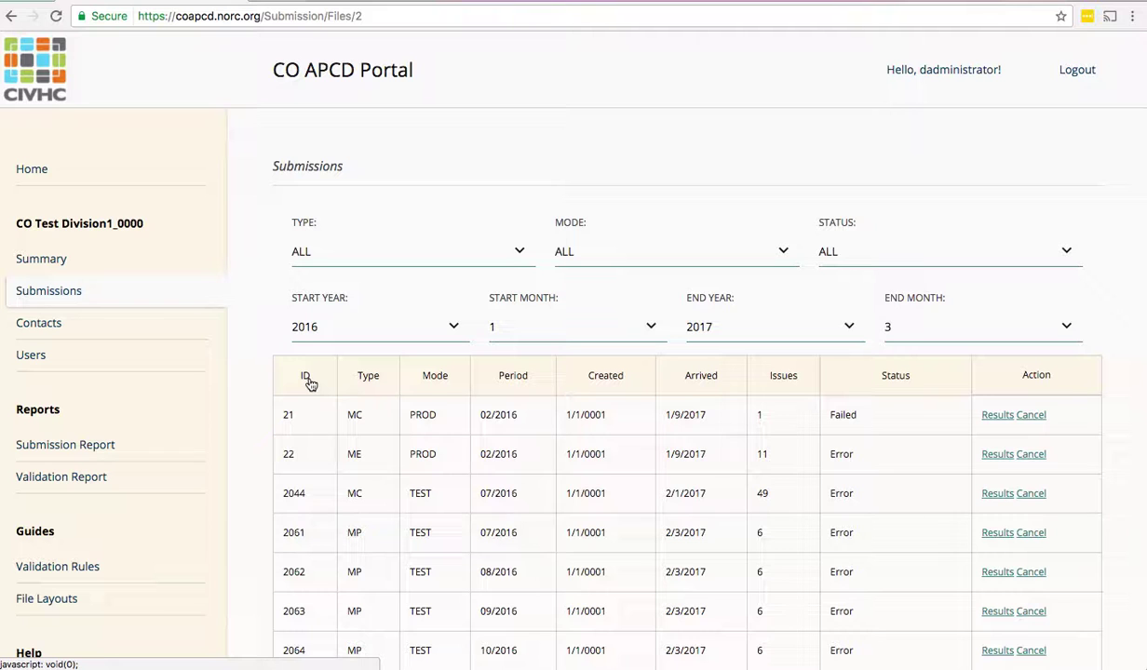
{"action": "left_click", "coordinate": [307, 378]}
{"action": "left_click", "coordinate": [307, 378]}
Step: Examine the submissions table's columns, including type, mode, period, arrival date, issues, status and the results and cancel actions
{"action": "scroll", "coordinate": [312, 410], "scroll_direction": "down", "scroll_amount": 3}
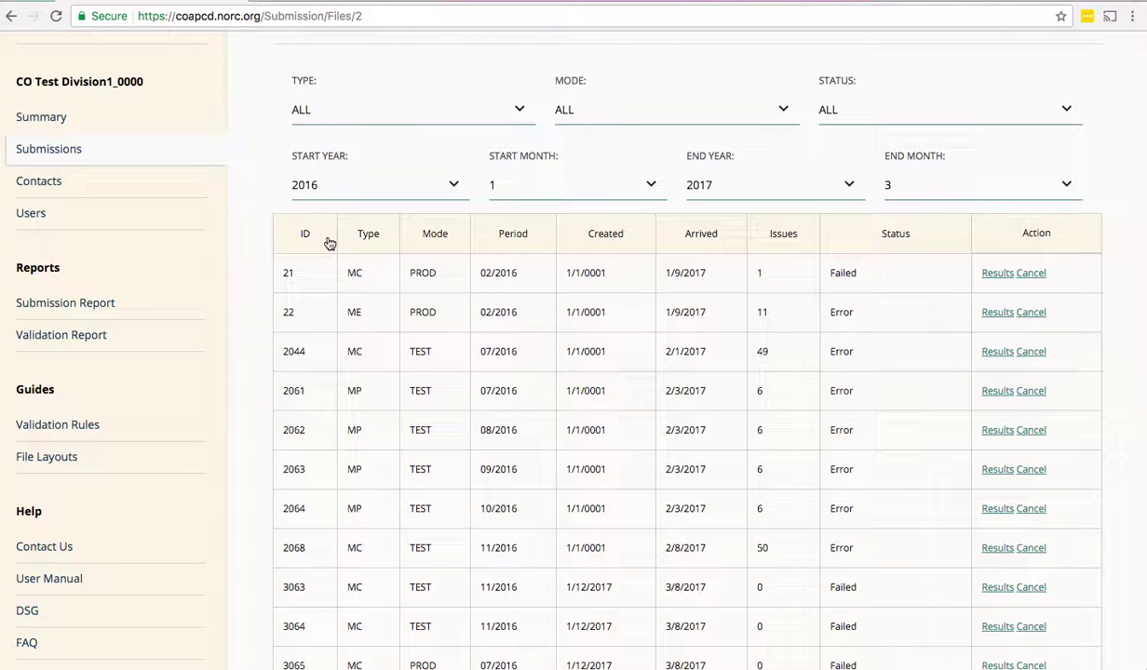
{"action": "scroll", "coordinate": [325, 243], "scroll_direction": "down", "scroll_amount": 1}
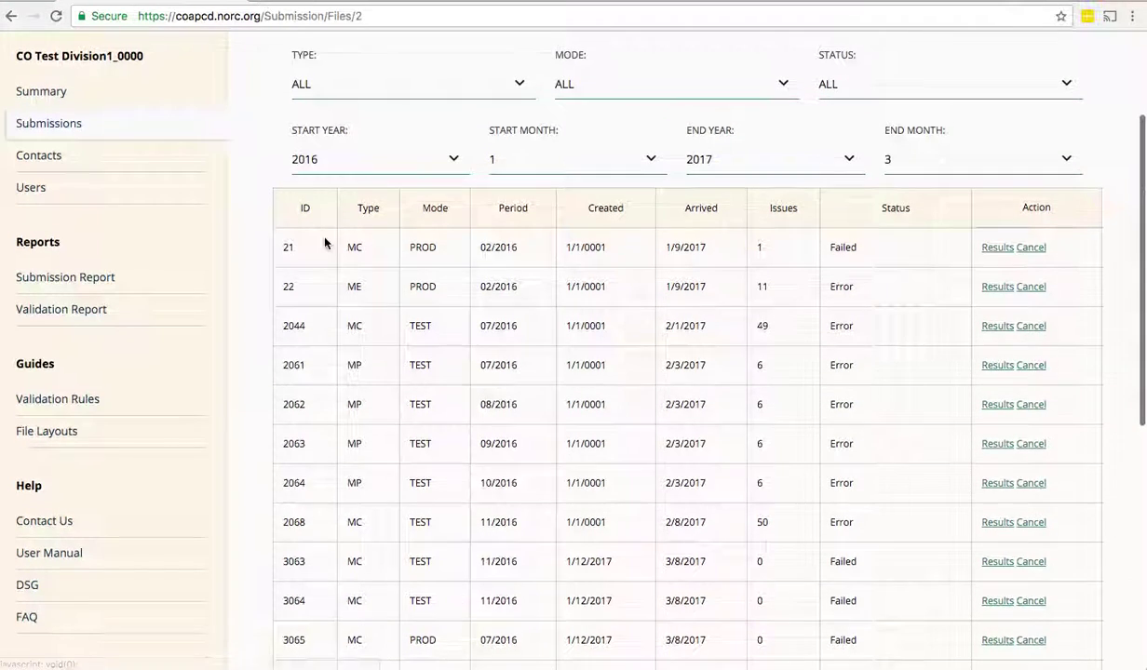
{"action": "scroll", "coordinate": [325, 243], "scroll_direction": "up", "scroll_amount": 1}
{"action": "scroll", "coordinate": [325, 243], "scroll_direction": "up", "scroll_amount": 1}
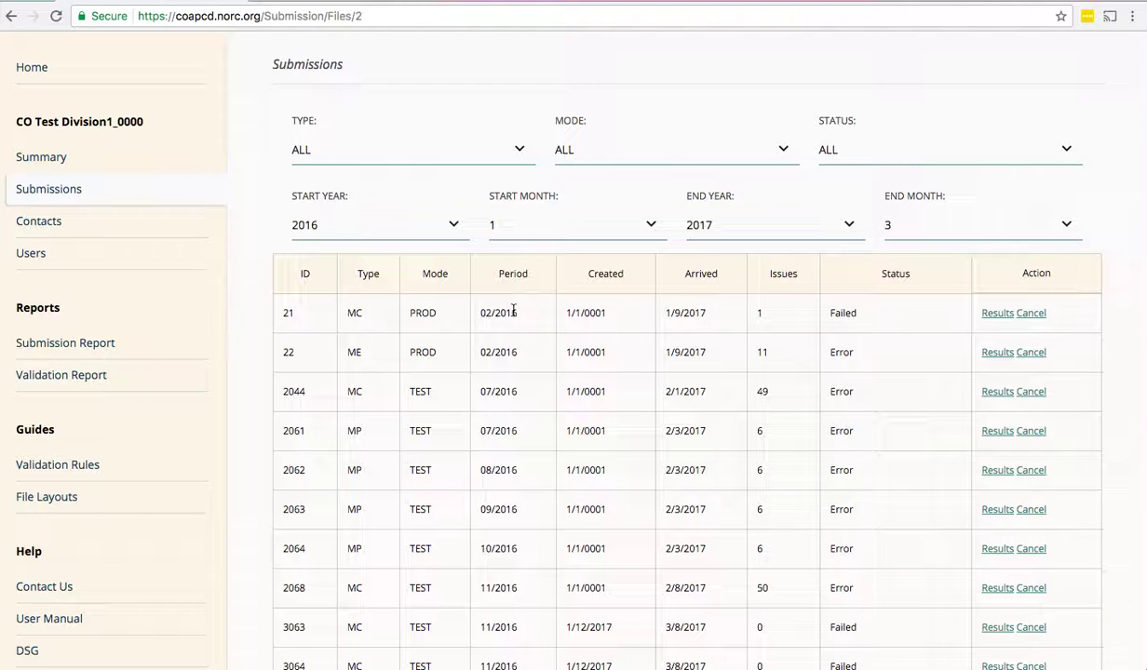
{"action": "scroll", "coordinate": [547, 335], "scroll_direction": "up", "scroll_amount": 1}
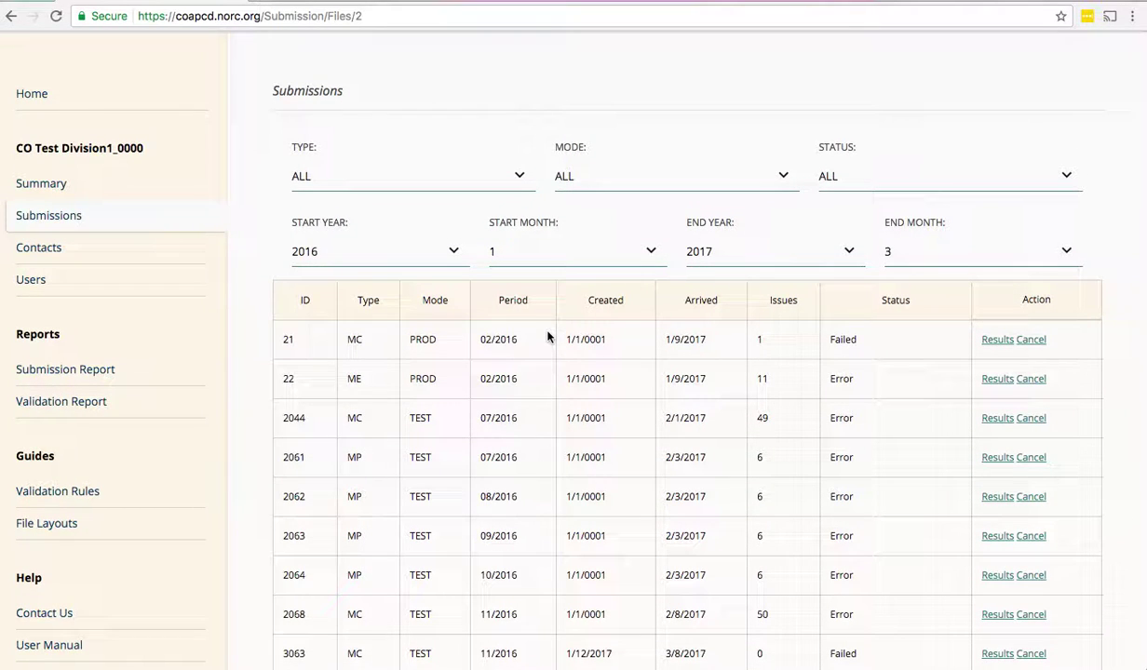
{"action": "scroll", "coordinate": [548, 337], "scroll_direction": "up", "scroll_amount": 1}
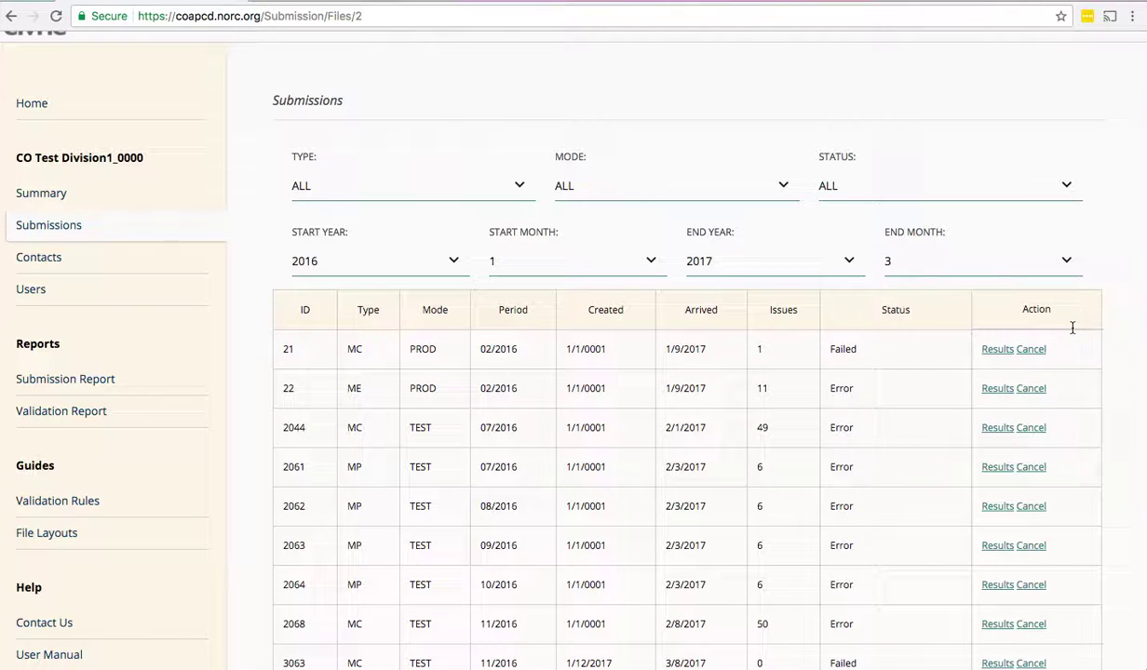
{"action": "scroll", "coordinate": [1072, 329], "scroll_direction": "up", "scroll_amount": 1}
{"action": "scroll", "coordinate": [1072, 330], "scroll_direction": "down", "scroll_amount": 2}
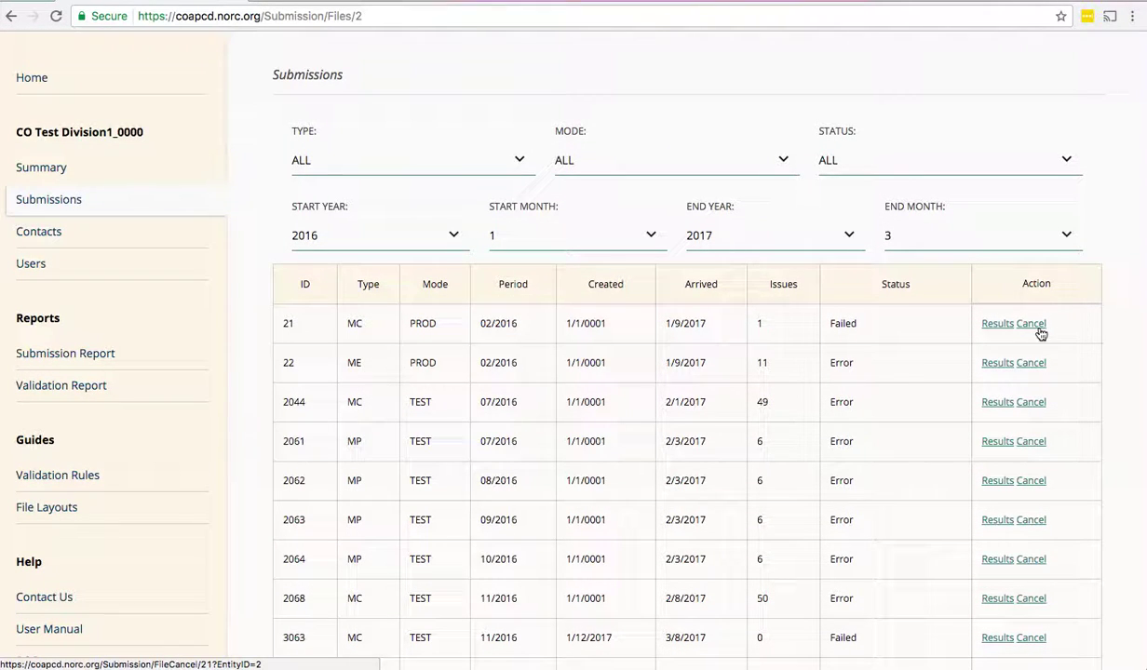
{"action": "scroll", "coordinate": [897, 383], "scroll_direction": "up", "scroll_amount": 1}
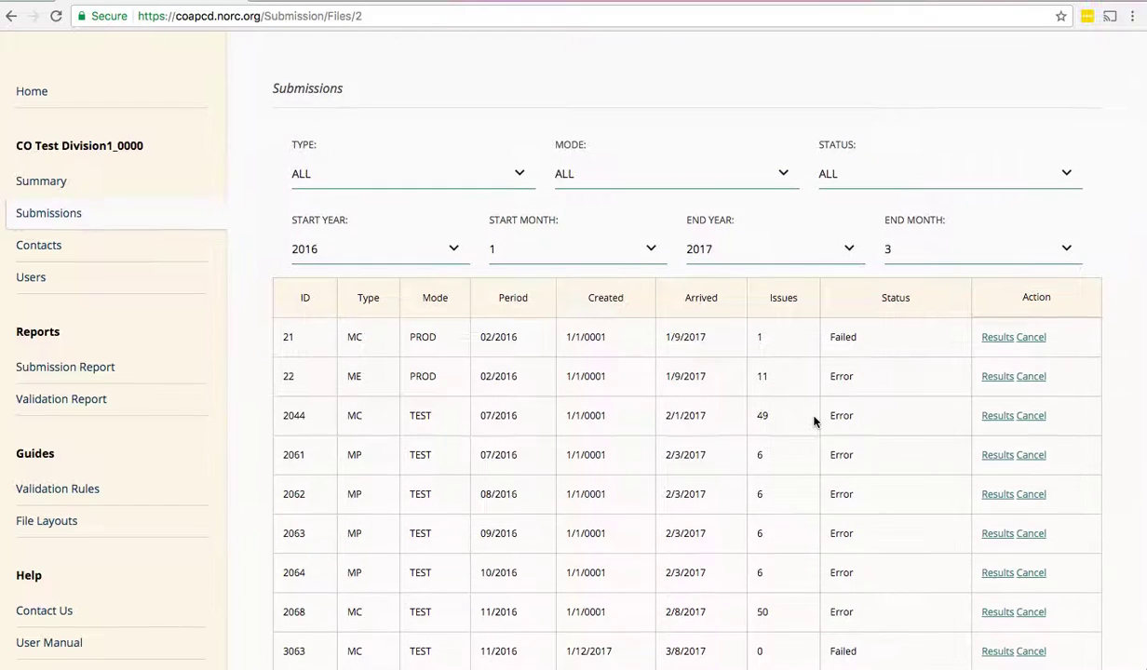
{"action": "scroll", "coordinate": [813, 420], "scroll_direction": "down", "scroll_amount": 1}
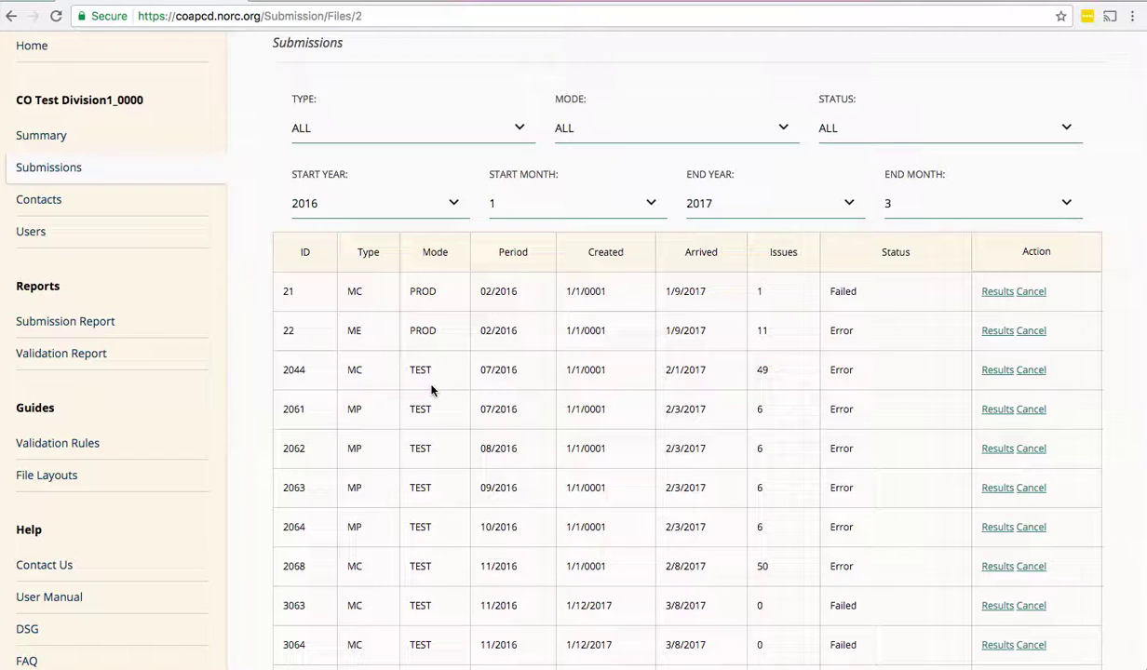
{"action": "scroll", "coordinate": [431, 390], "scroll_direction": "up", "scroll_amount": 1}
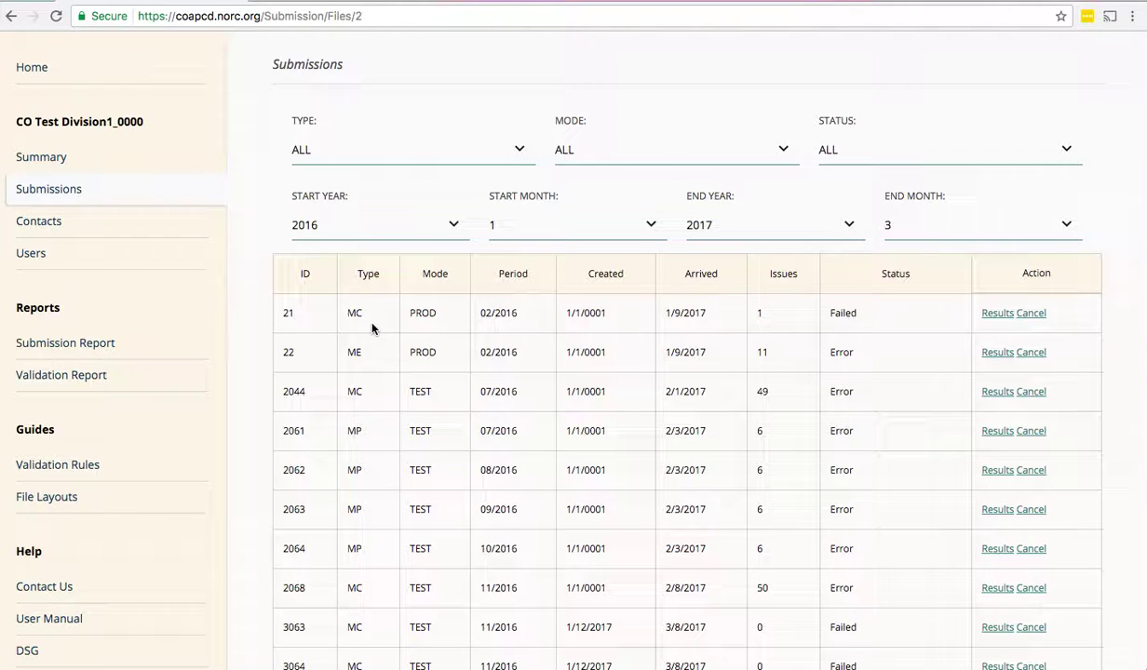
Step: Open the validation results of submission 21 and examine the issue type and status filter options
{"action": "left_click", "coordinate": [994, 317]}
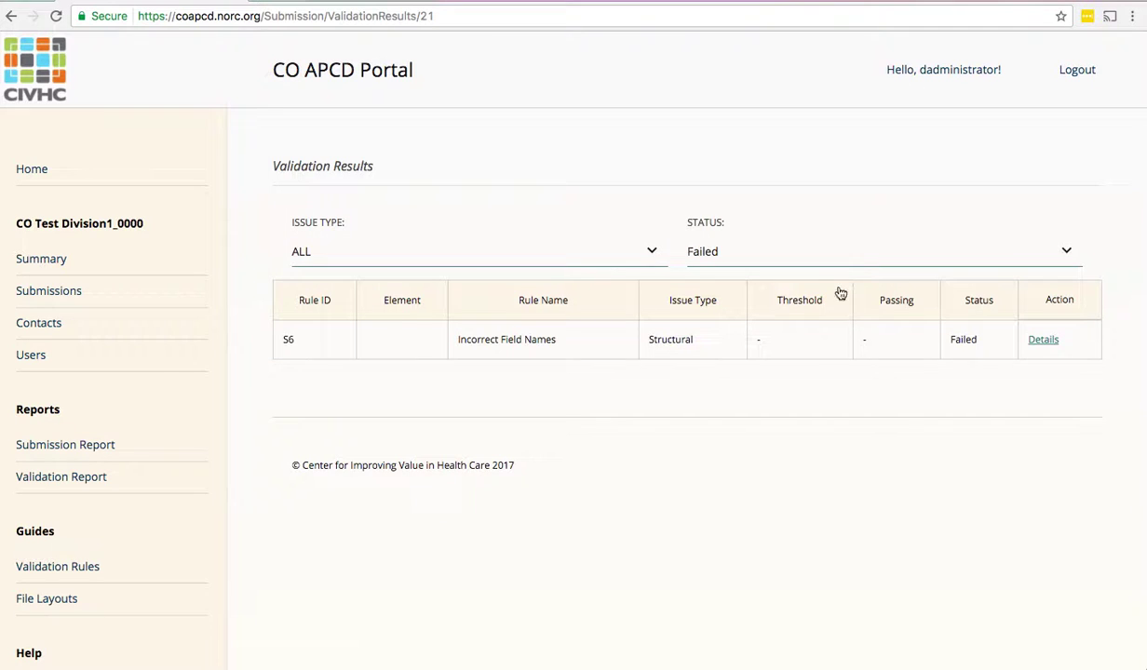
{"action": "left_click", "coordinate": [648, 257]}
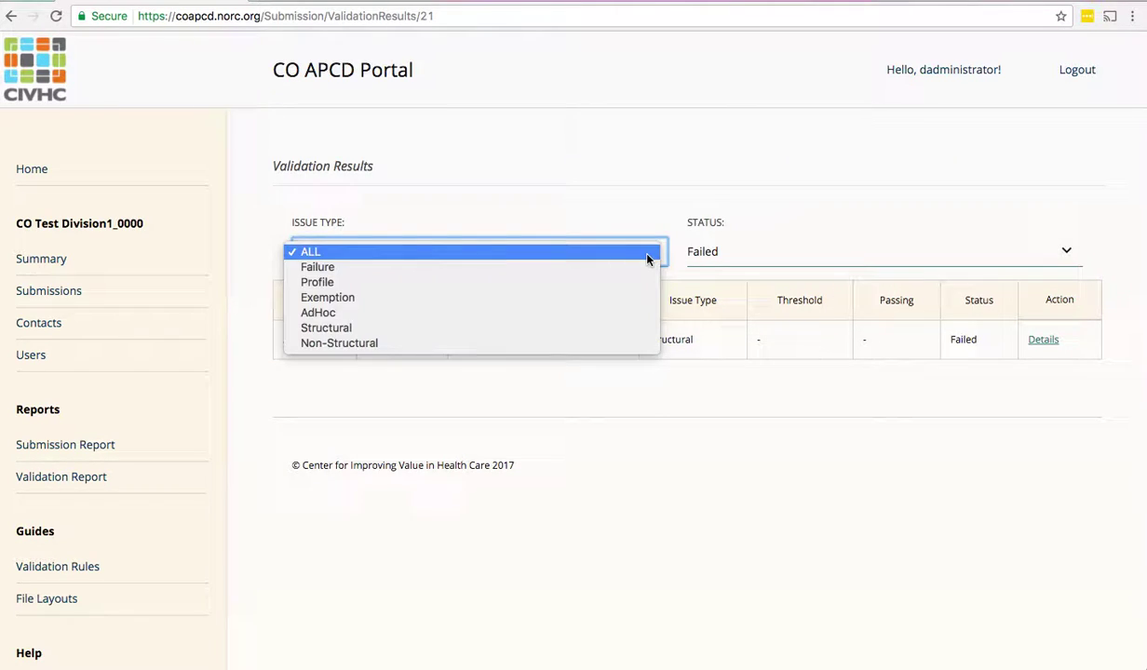
{"action": "left_click", "coordinate": [723, 258]}
{"action": "left_click", "coordinate": [720, 258]}
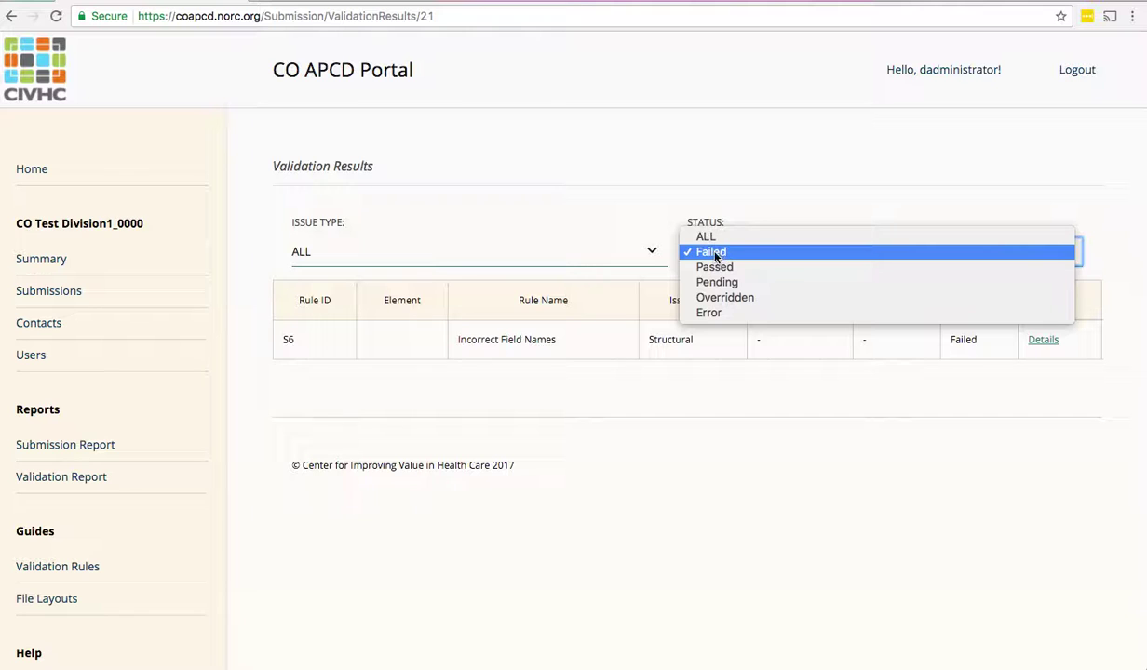
{"action": "left_click", "coordinate": [715, 257]}
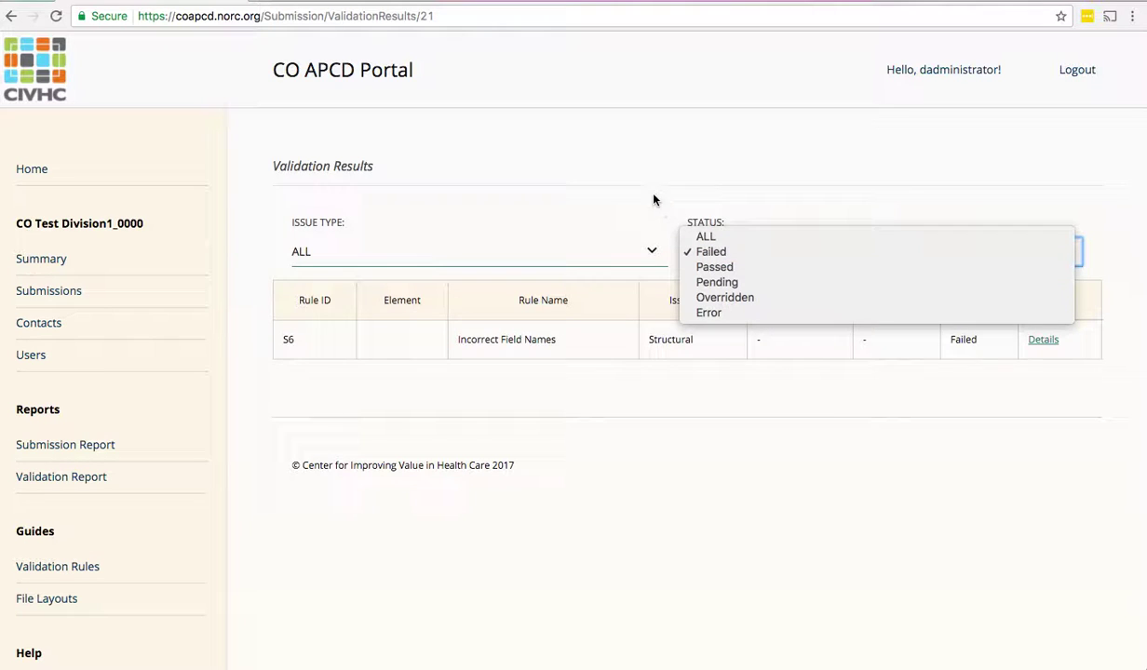
{"action": "left_click", "coordinate": [400, 254]}
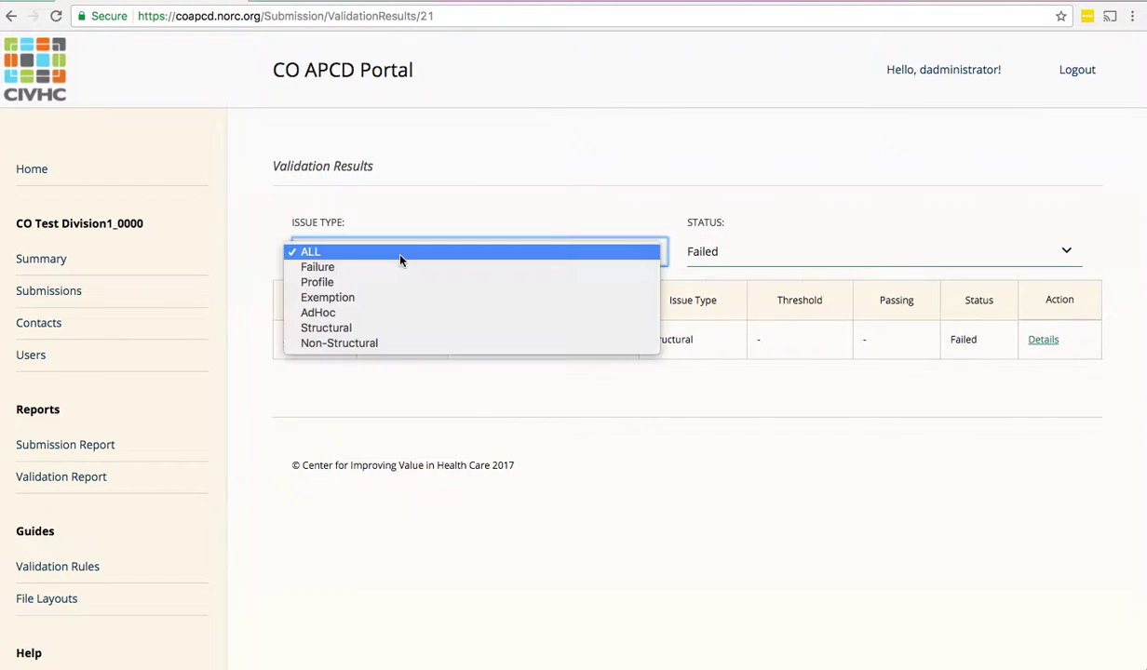
{"action": "left_click", "coordinate": [400, 259]}
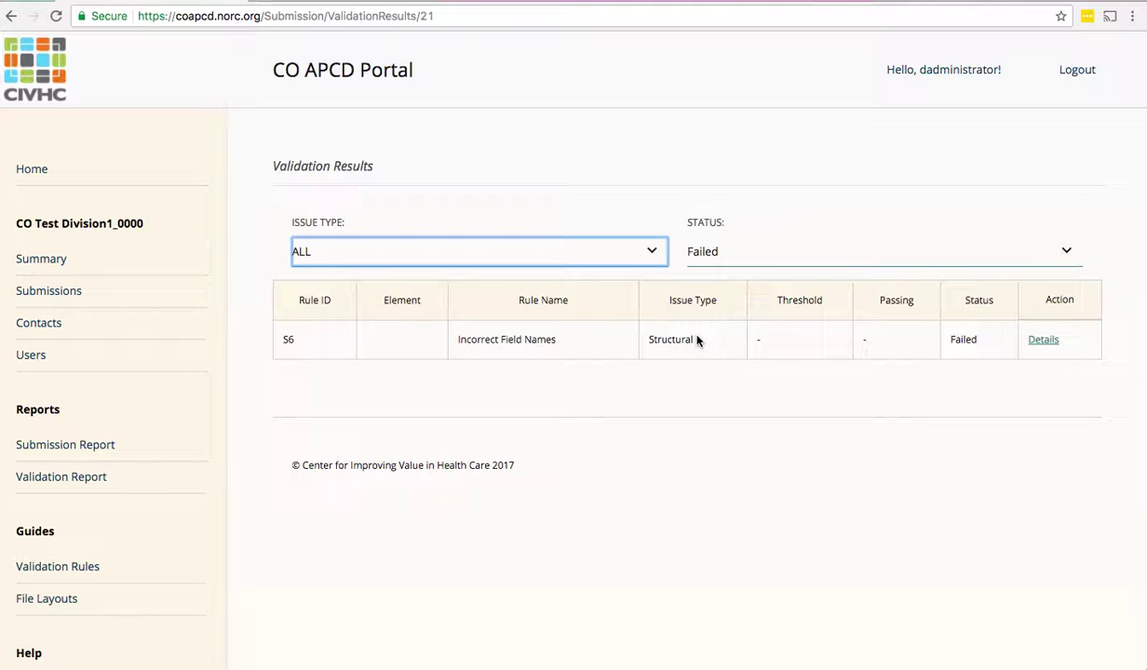
Step: Try to override the failed Incorrect Field Names rule from its details, and return to the submissions list
{"action": "left_click", "coordinate": [1048, 344]}
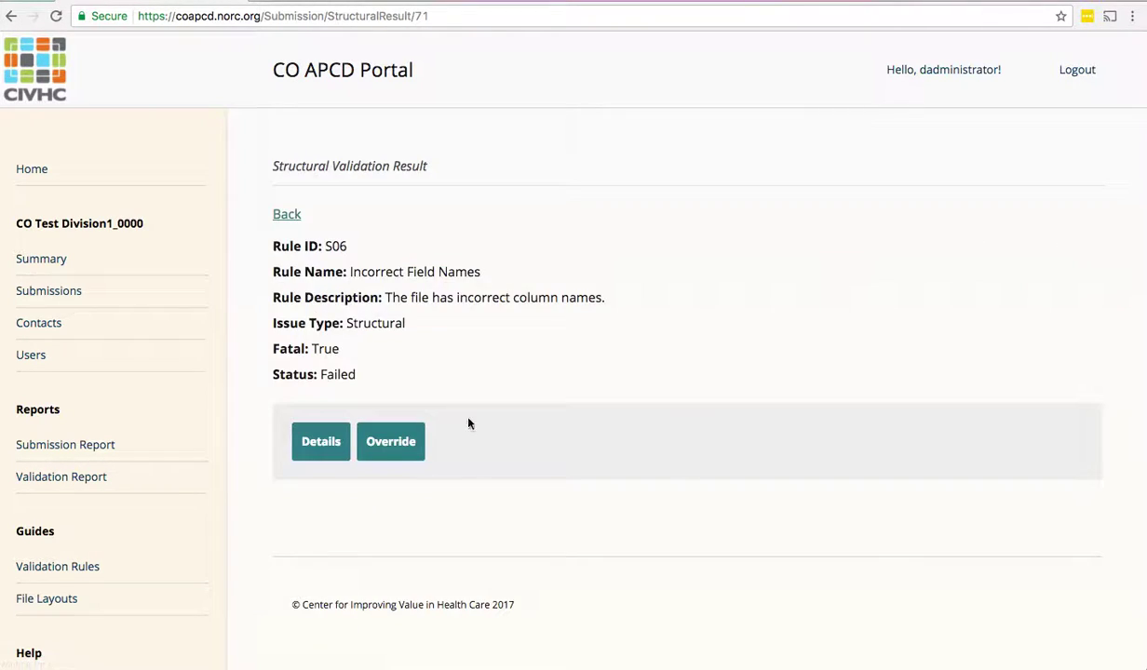
{"action": "left_click", "coordinate": [411, 445]}
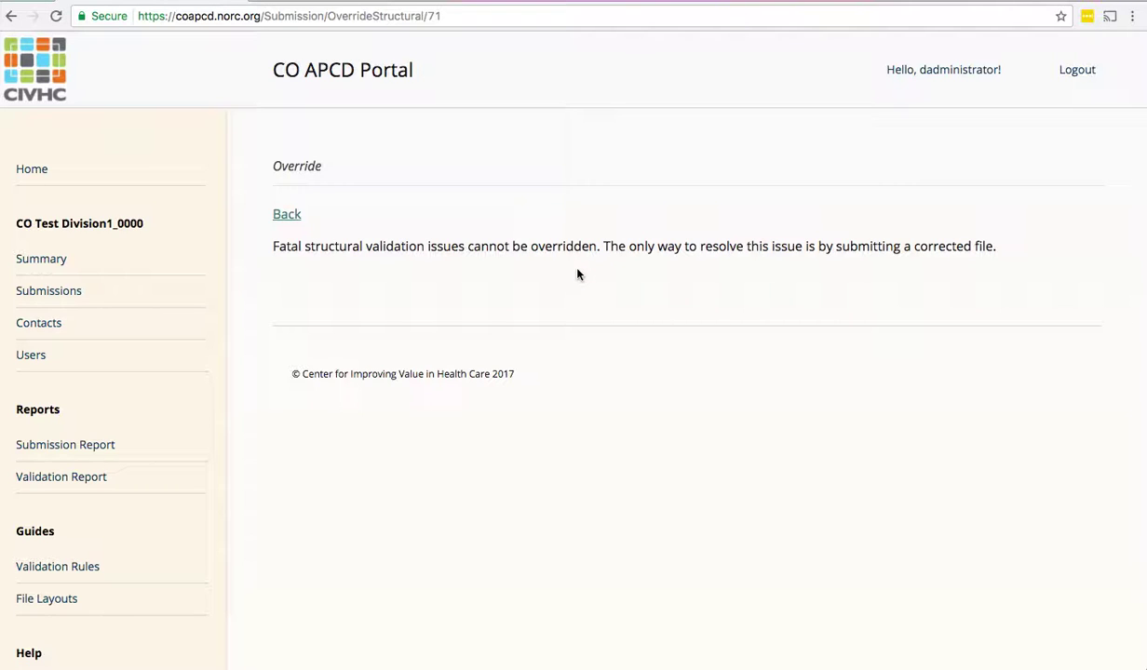
{"action": "left_click", "coordinate": [12, 17]}
{"action": "left_click", "coordinate": [12, 16]}
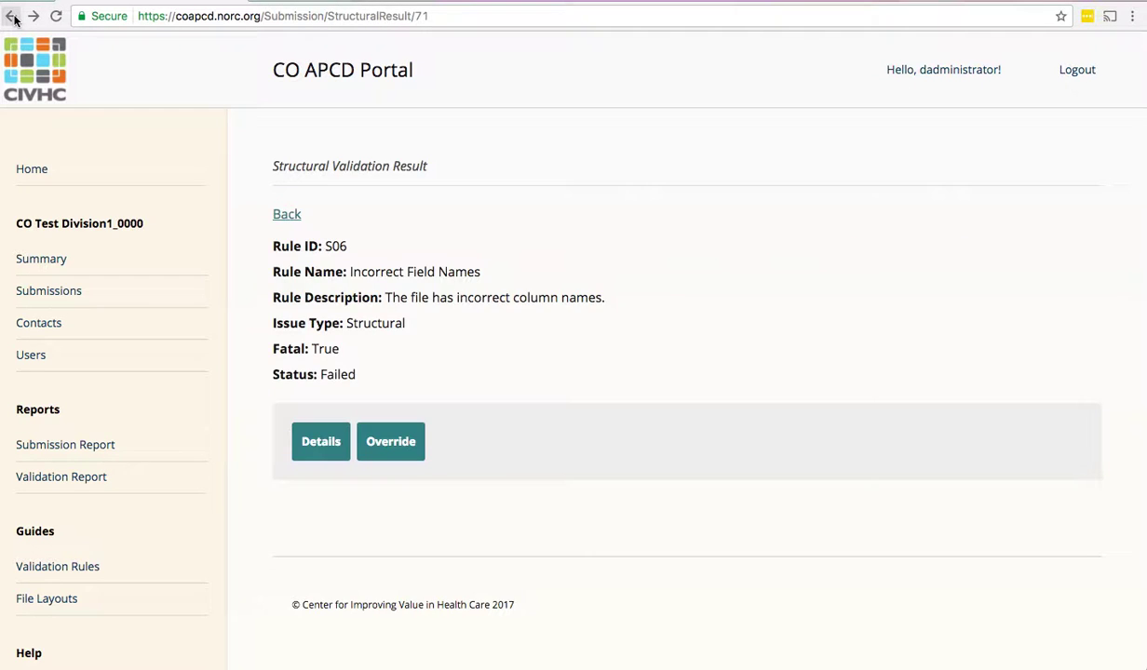
{"action": "left_click", "coordinate": [12, 17]}
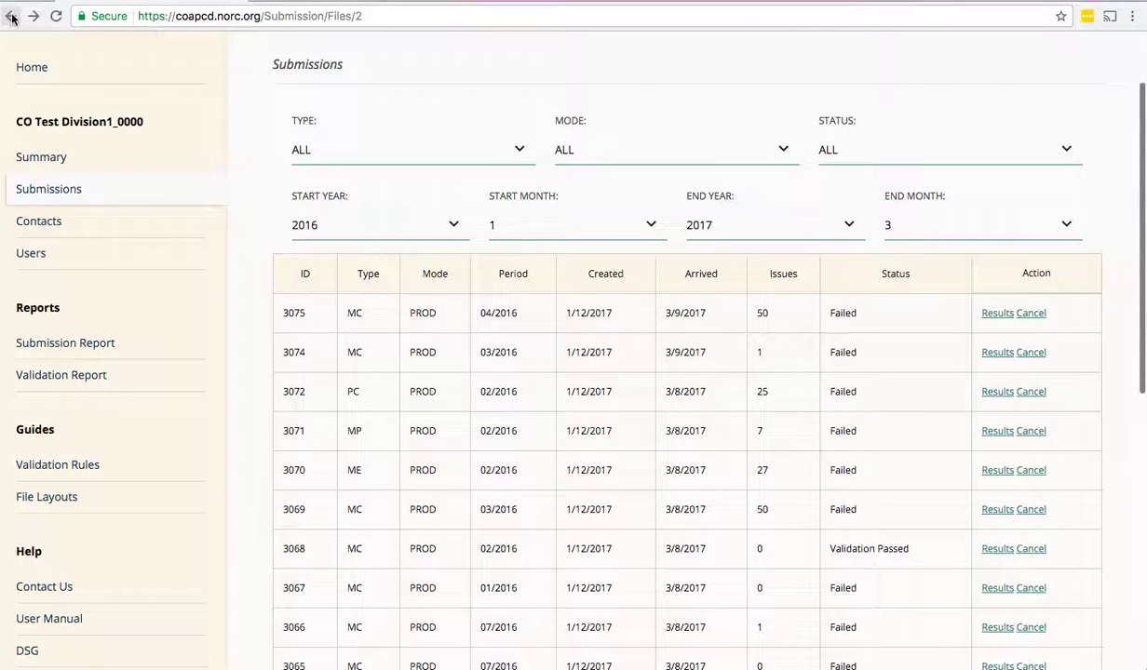
Step: Open the validation results of the PC submission 3072 and examine its failed rules
{"action": "scroll", "coordinate": [524, 385], "scroll_direction": "up", "scroll_amount": 1}
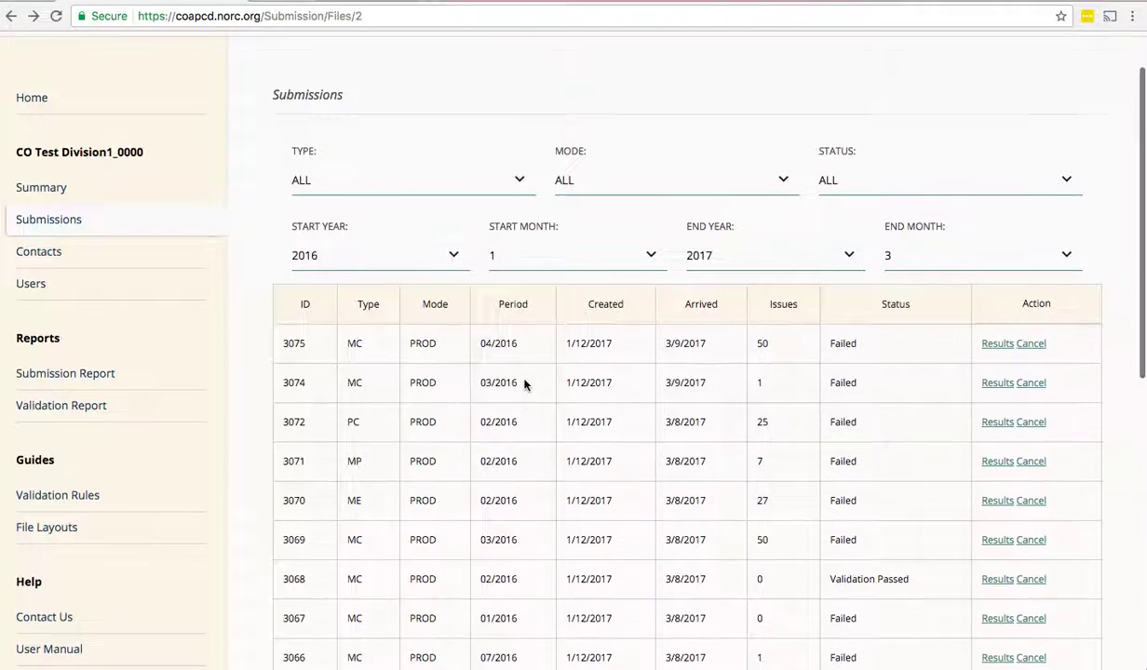
{"action": "left_click", "coordinate": [997, 423]}
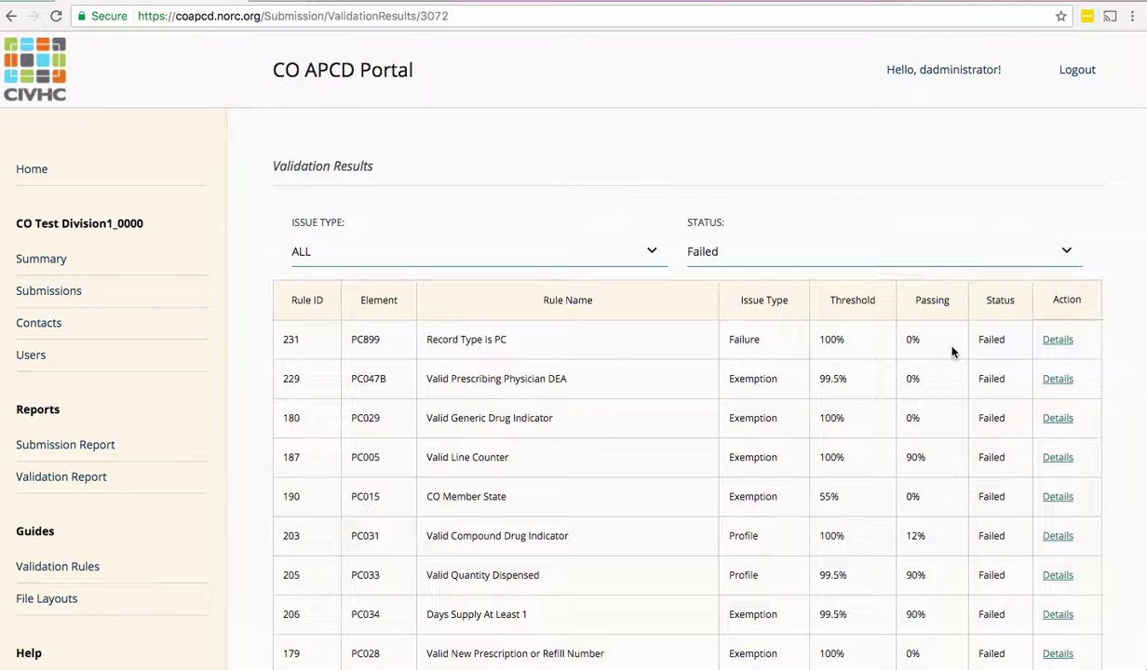
Step: Try to override the failed Record Type Is PC rule from its details, and return to the submissions list
{"action": "left_click", "coordinate": [1059, 340]}
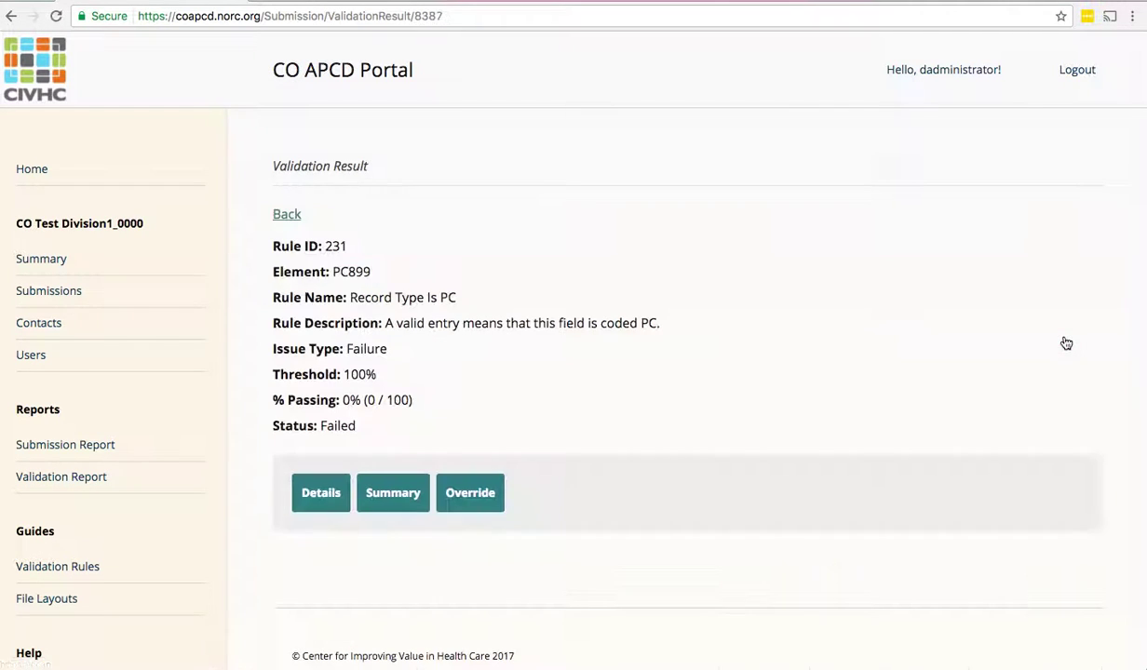
{"action": "left_click", "coordinate": [471, 500]}
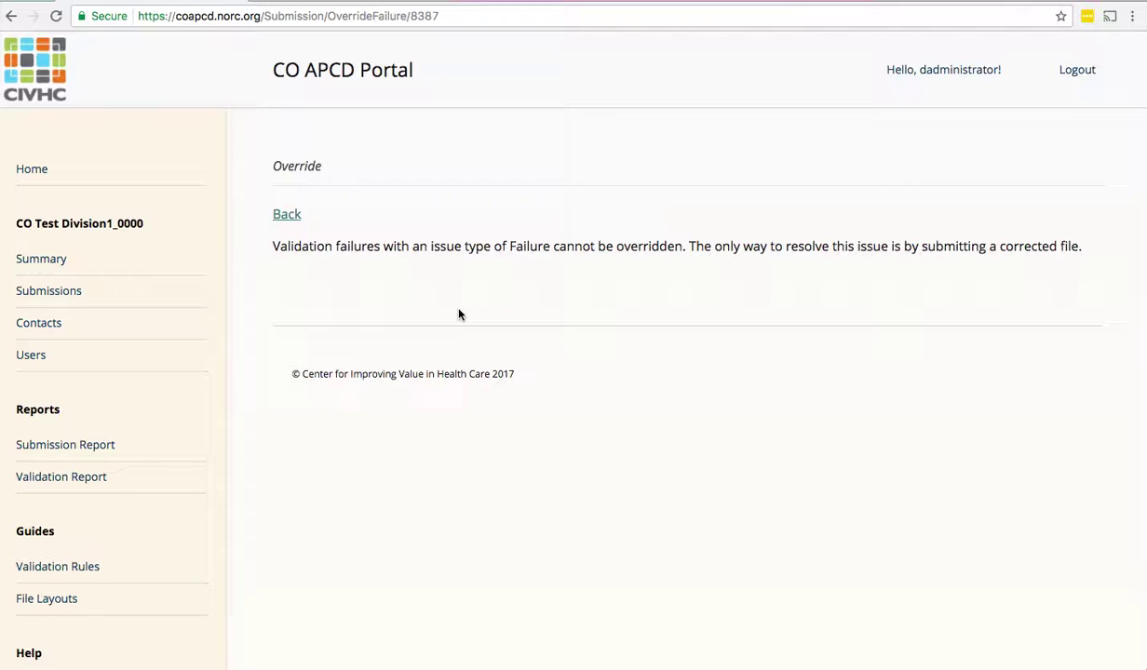
{"action": "left_click", "coordinate": [11, 24]}
{"action": "left_click", "coordinate": [11, 24]}
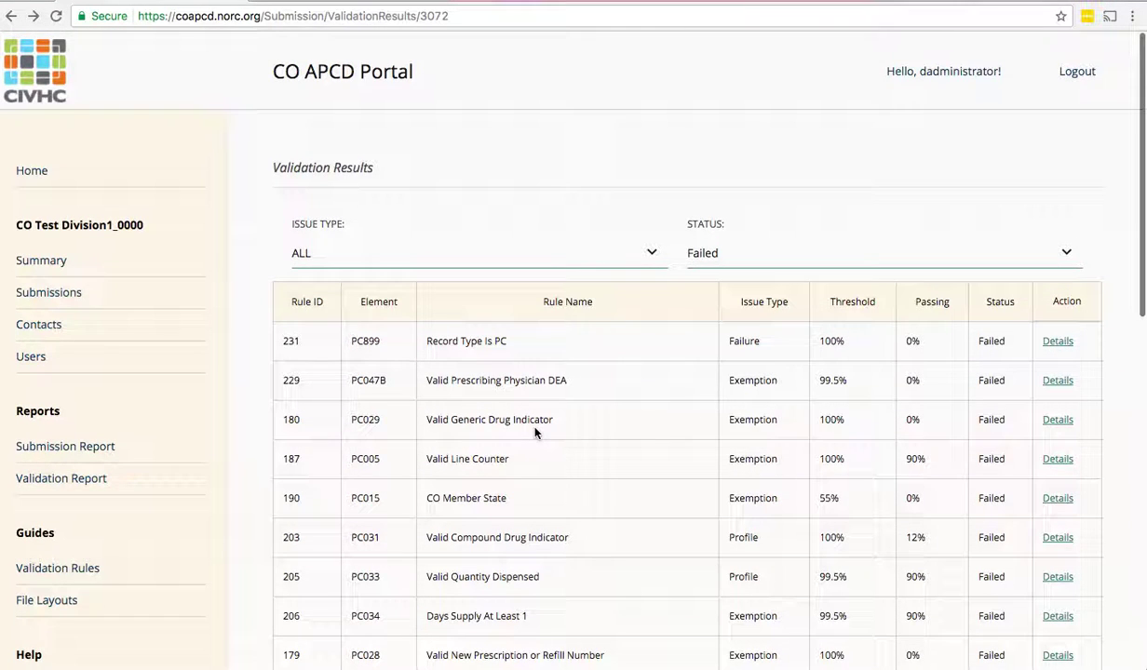
{"action": "scroll", "coordinate": [536, 430], "scroll_direction": "down", "scroll_amount": 1}
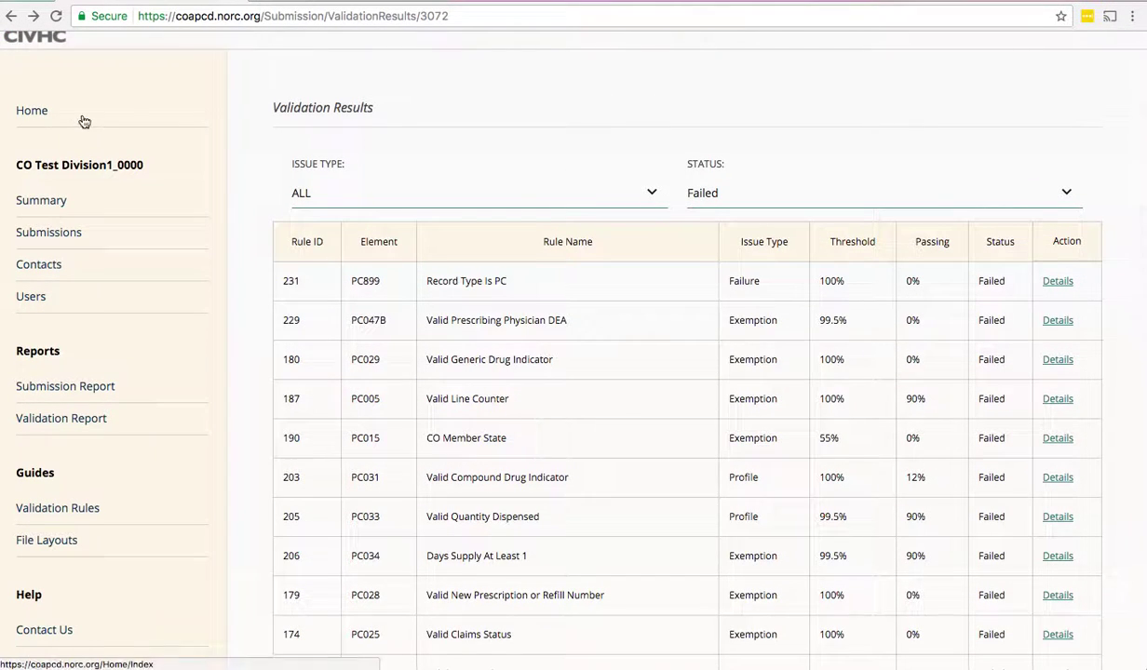
{"action": "left_click", "coordinate": [11, 19]}
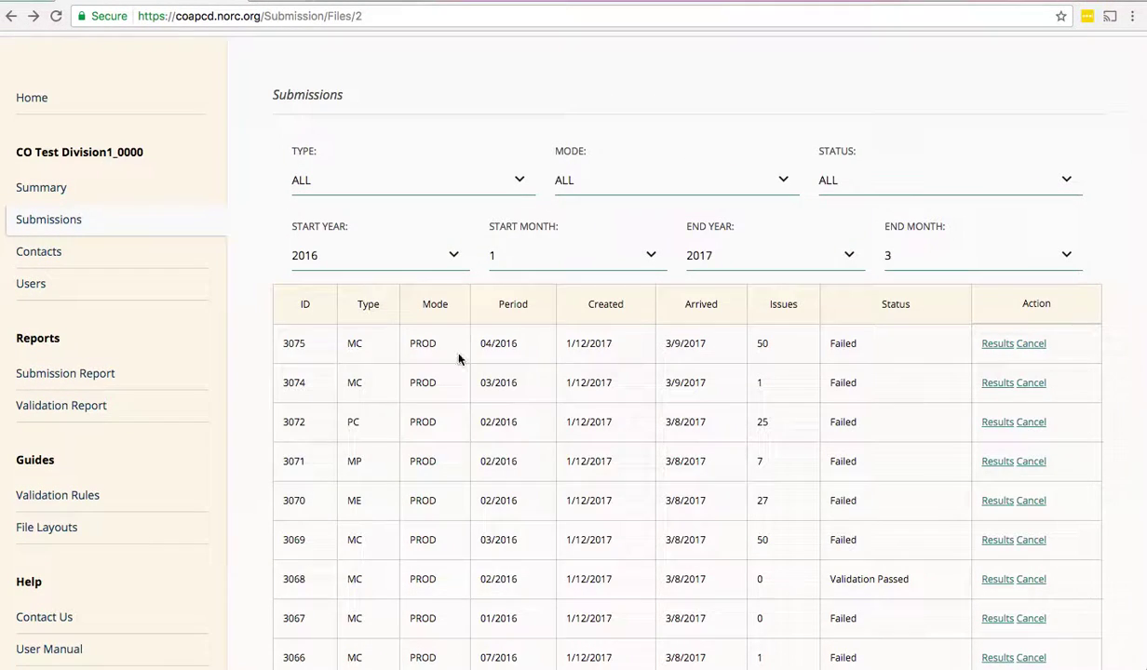
Step: Look through the whole submissions list and open the validation results of the MP submission 3071
{"action": "scroll", "coordinate": [252, 300], "scroll_direction": "down", "scroll_amount": 4}
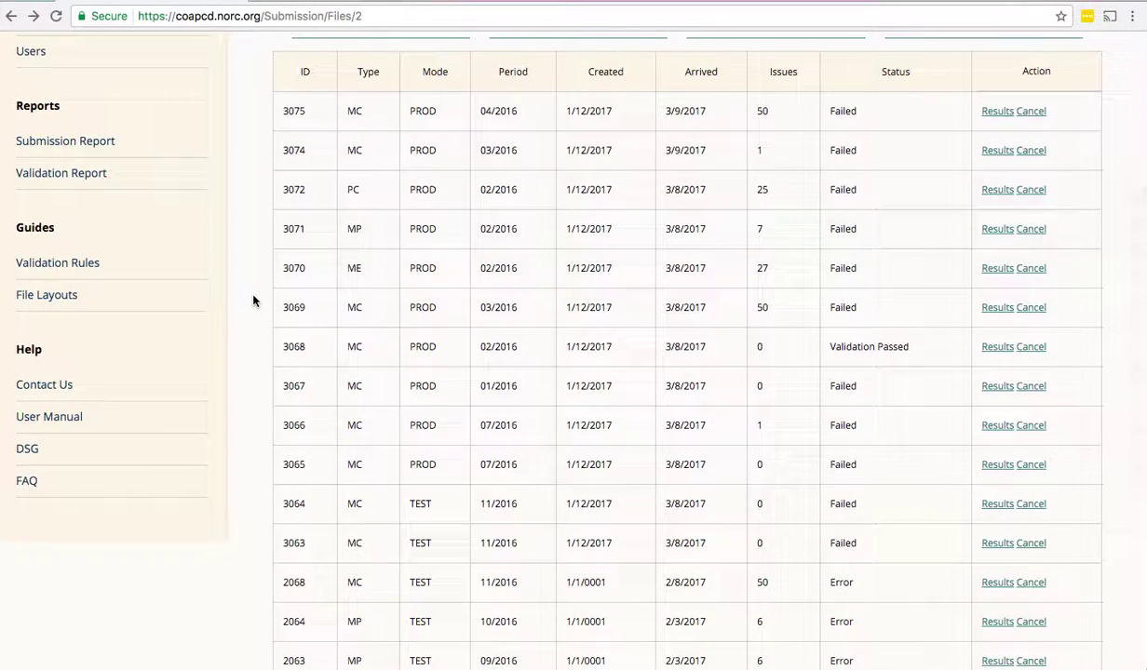
{"action": "scroll", "coordinate": [252, 300], "scroll_direction": "down", "scroll_amount": 2}
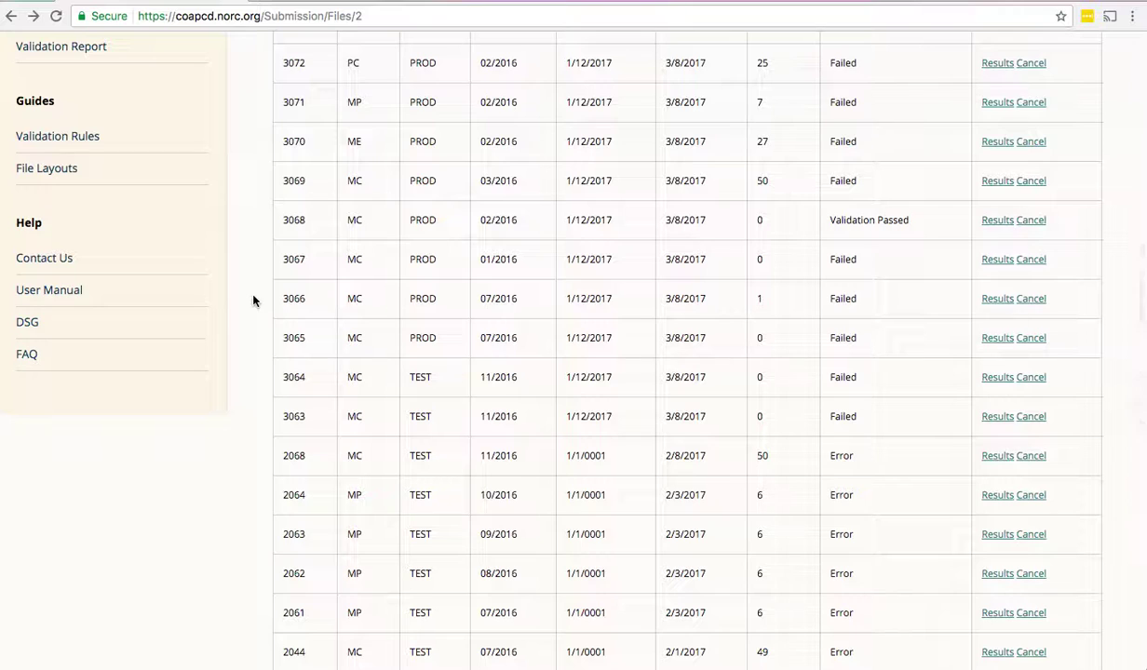
{"action": "scroll", "coordinate": [252, 301], "scroll_direction": "down", "scroll_amount": 3}
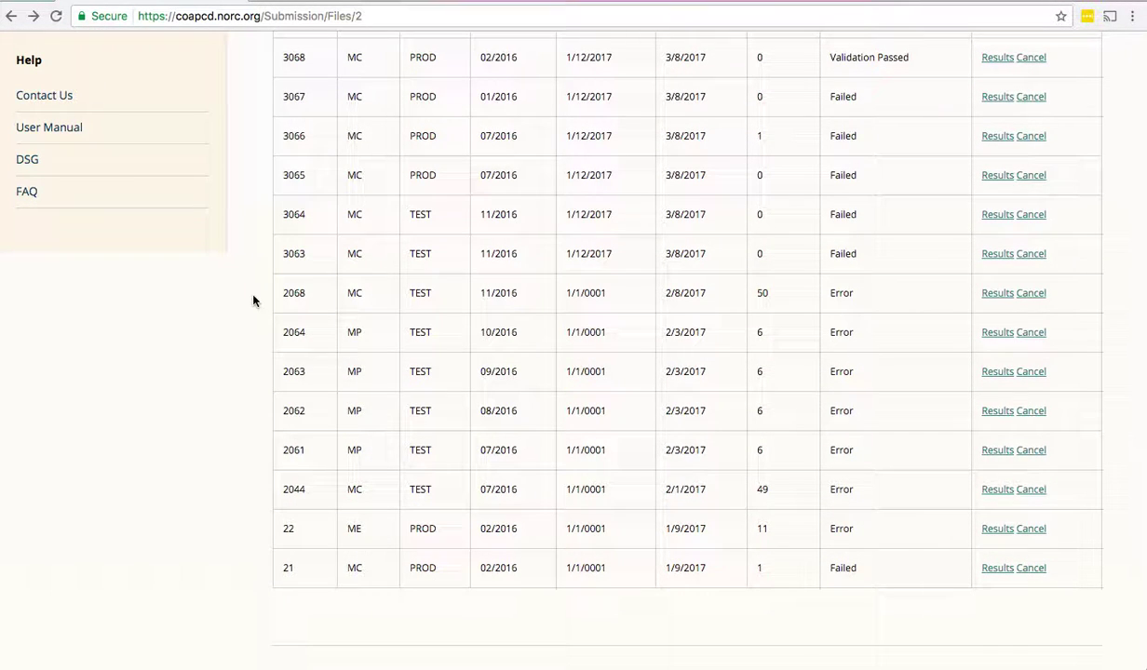
{"action": "scroll", "coordinate": [252, 301], "scroll_direction": "up", "scroll_amount": 4}
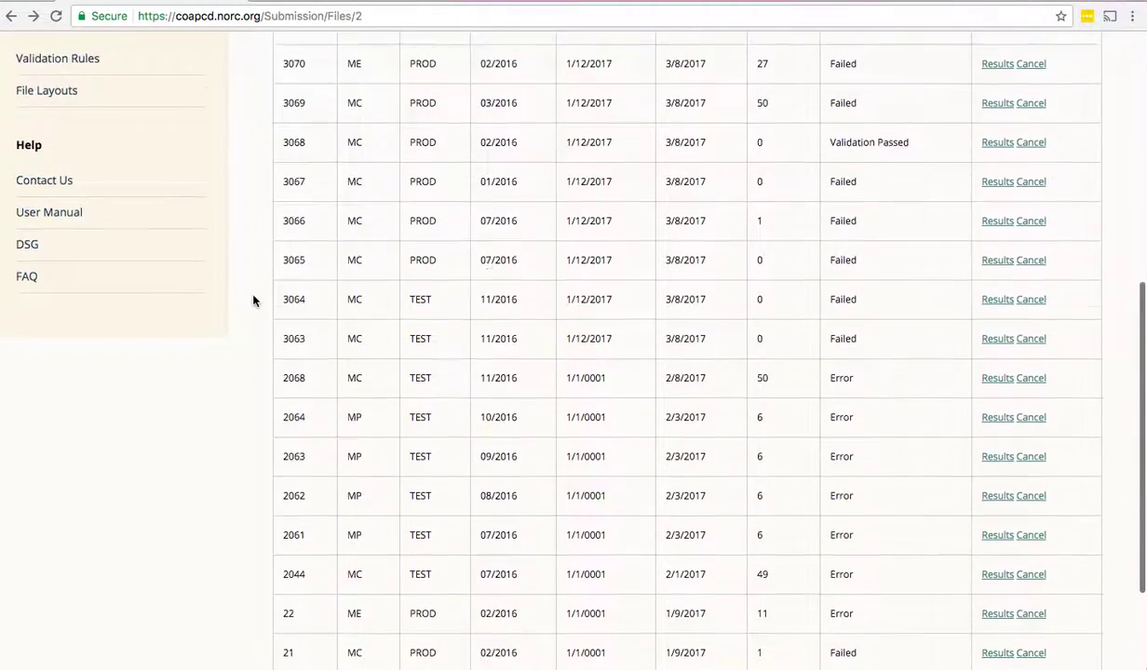
{"action": "scroll", "coordinate": [252, 300], "scroll_direction": "up", "scroll_amount": 3}
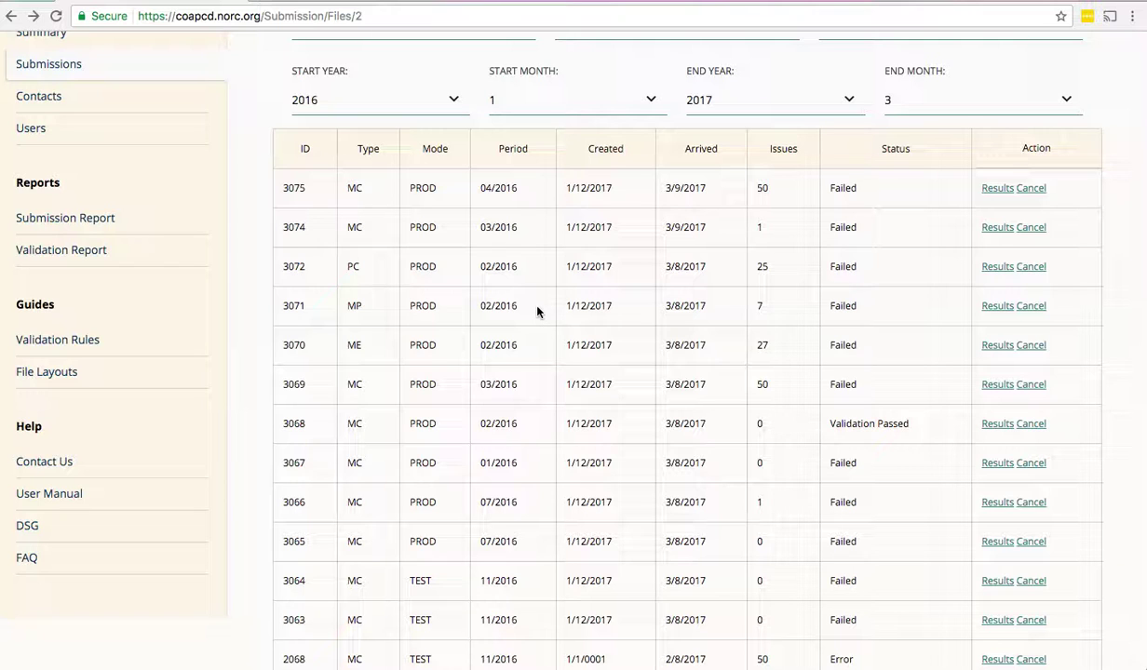
{"action": "left_click", "coordinate": [997, 308]}
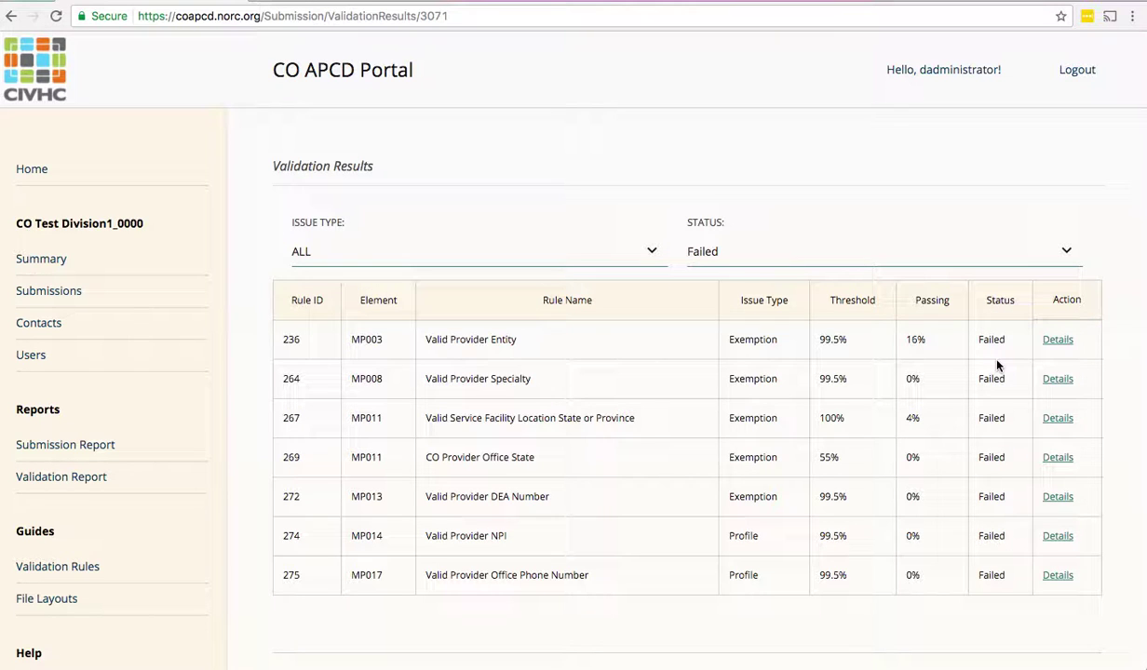
Step: Open the failed Valid Provider Entity rule and examine its failing records and its summary of most frequently failing values
{"action": "left_click", "coordinate": [1058, 341]}
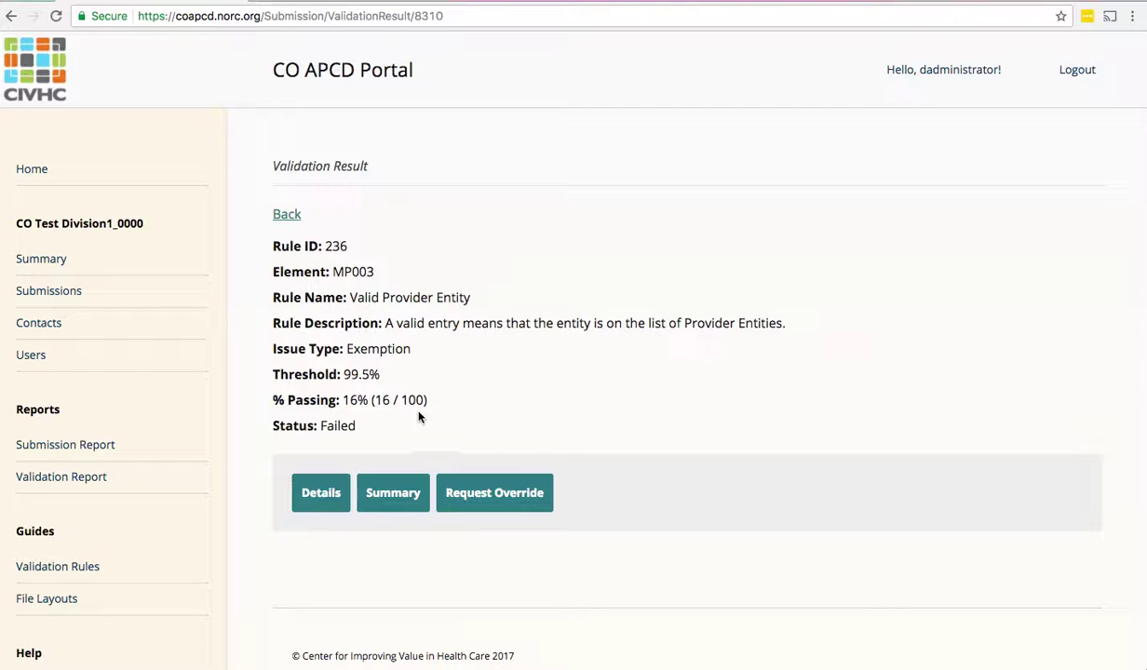
{"action": "left_click", "coordinate": [319, 502]}
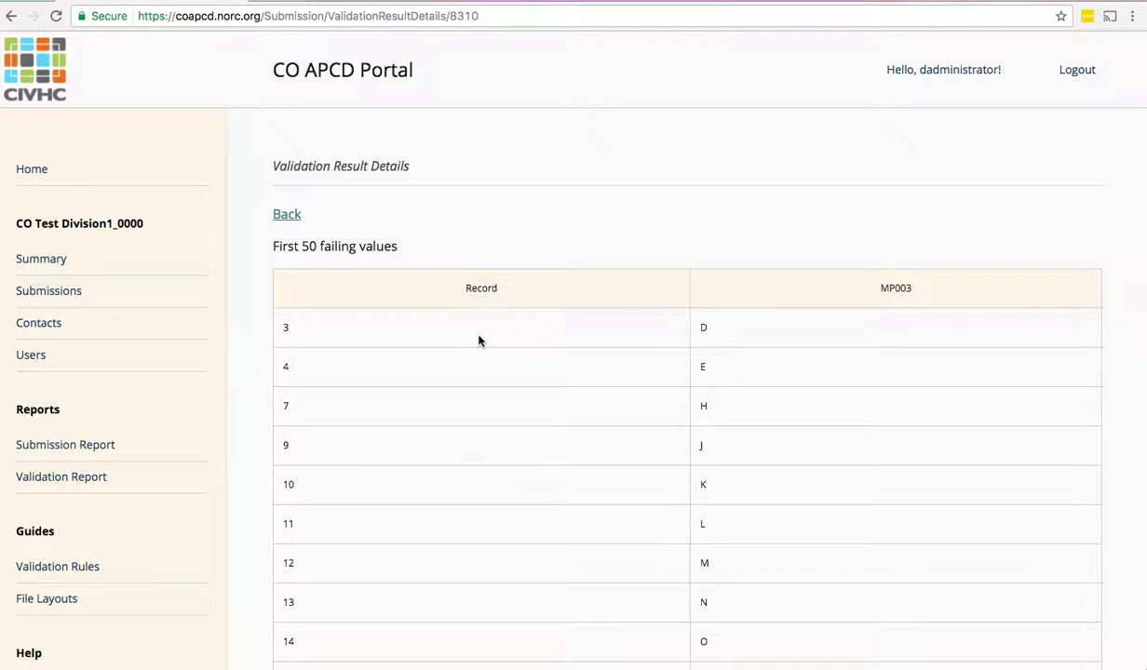
{"action": "scroll", "coordinate": [484, 343], "scroll_direction": "down", "scroll_amount": 2}
{"action": "scroll", "coordinate": [483, 346], "scroll_direction": "down", "scroll_amount": 10}
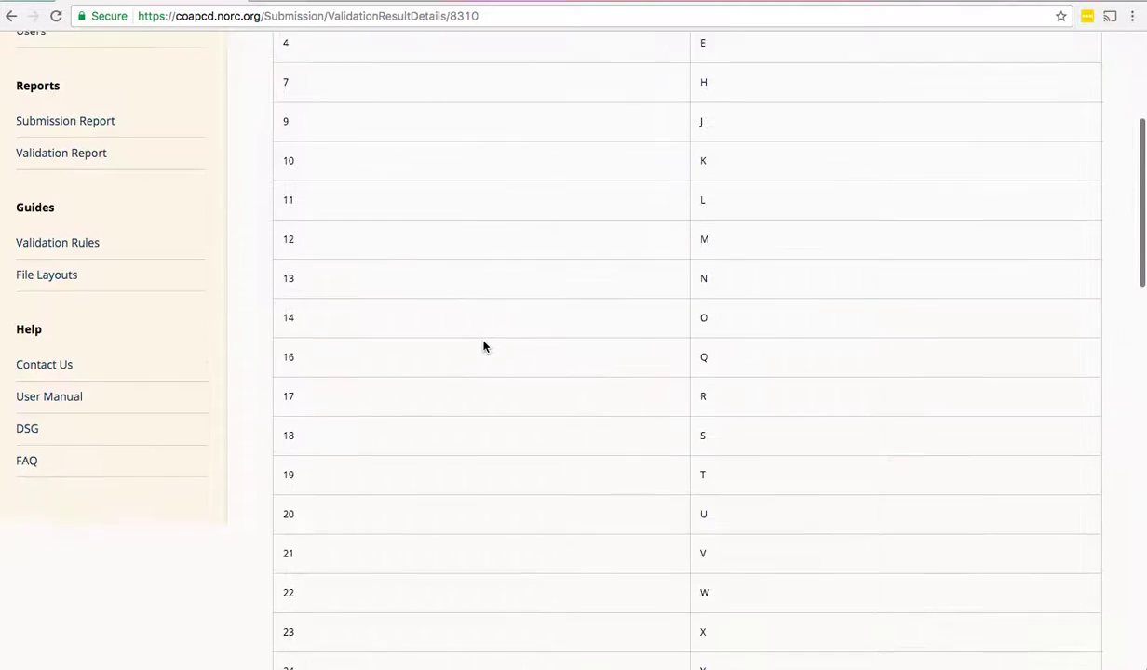
{"action": "scroll", "coordinate": [483, 347], "scroll_direction": "down", "scroll_amount": 8}
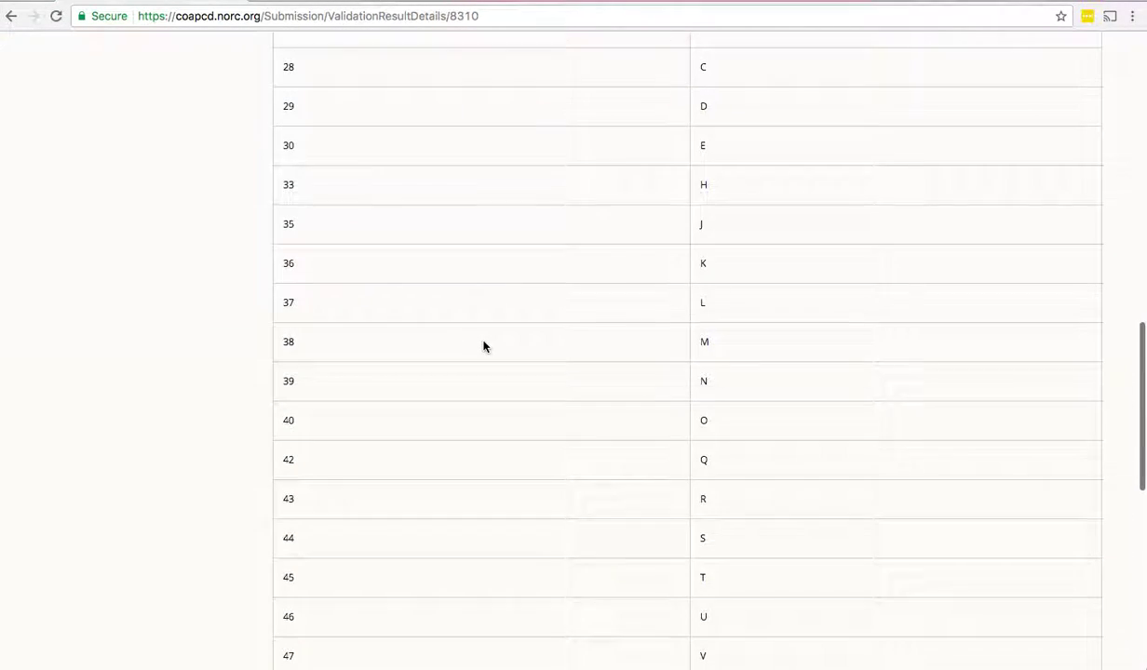
{"action": "scroll", "coordinate": [483, 346], "scroll_direction": "up", "scroll_amount": 20}
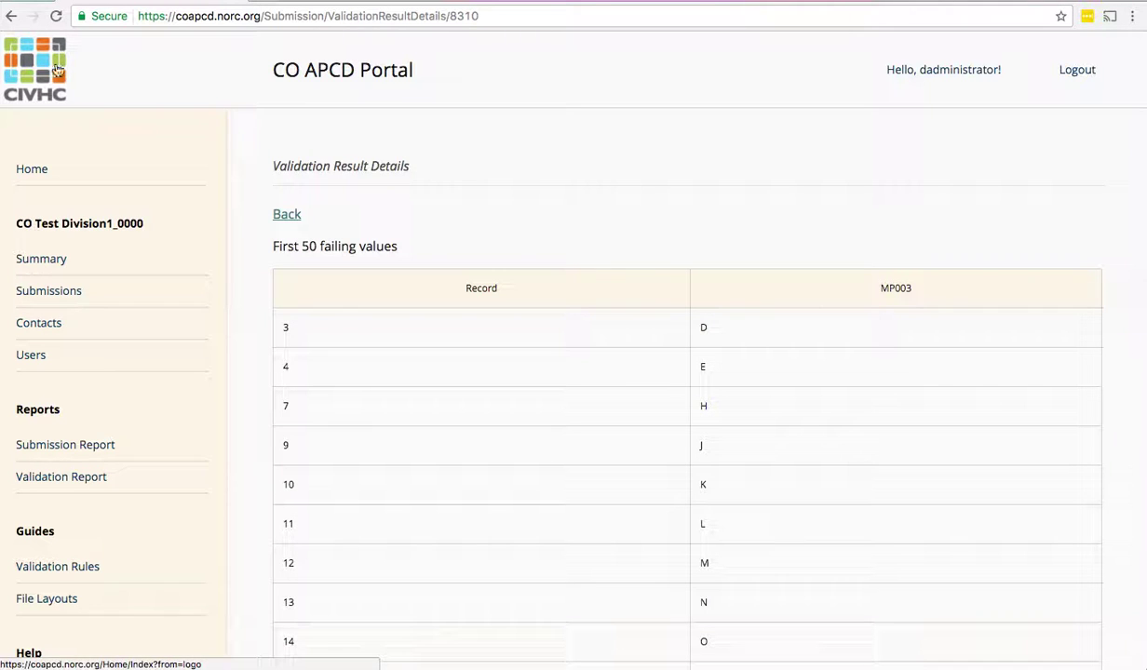
{"action": "left_click", "coordinate": [11, 17]}
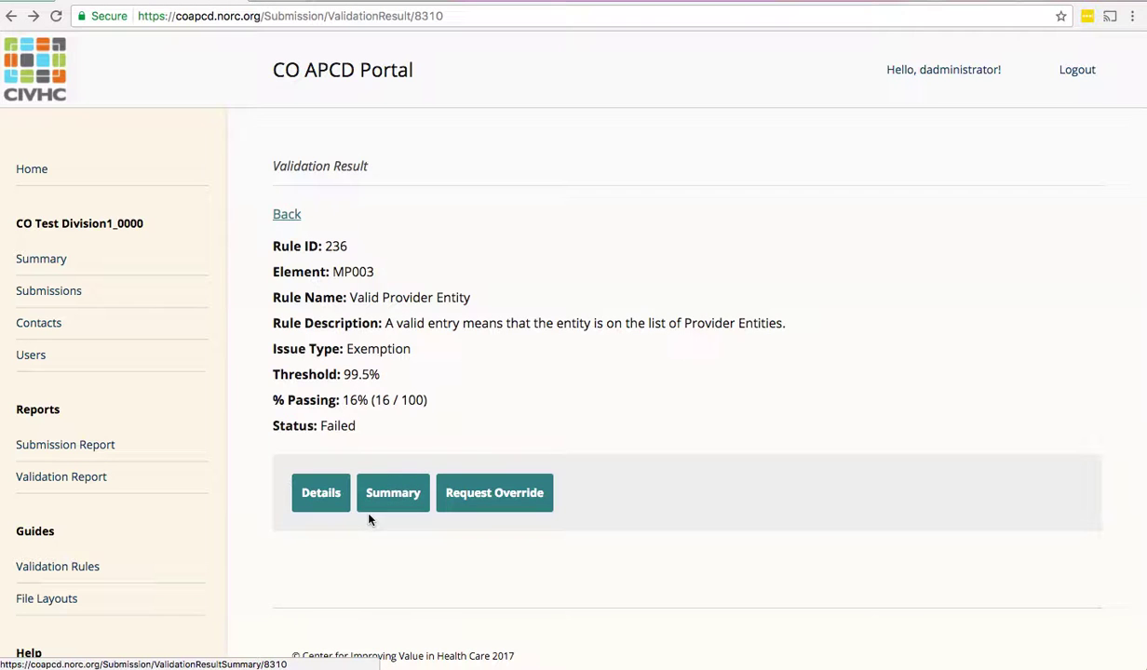
{"action": "left_click", "coordinate": [404, 500]}
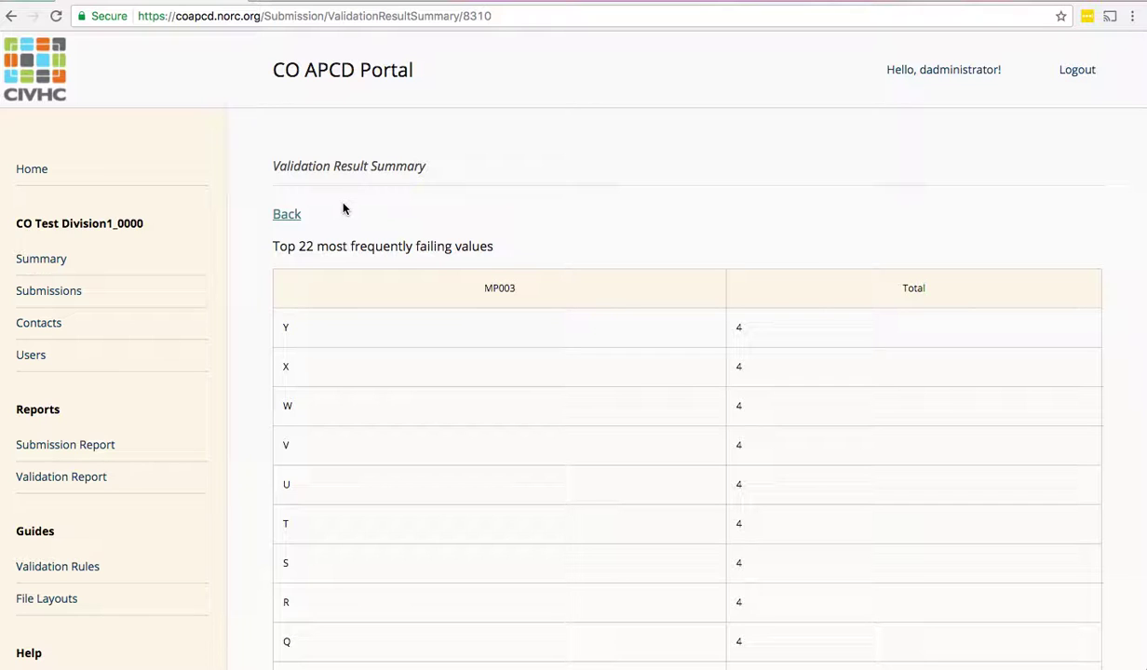
{"action": "left_click", "coordinate": [13, 16]}
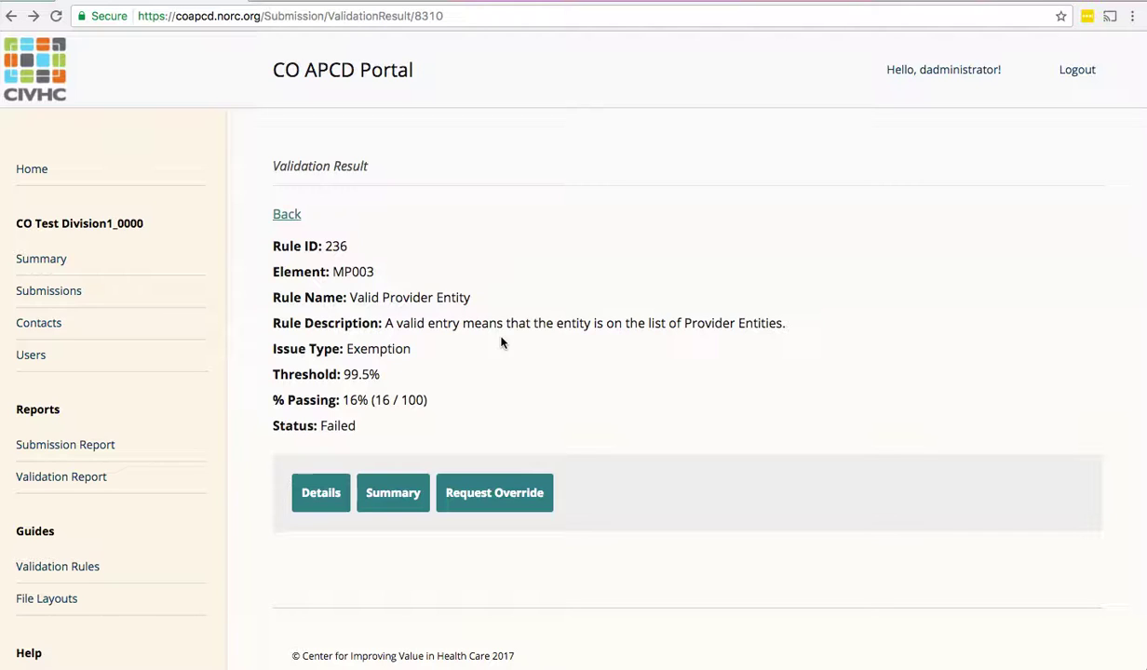
Step: Open an override request for the Valid Provider Entity rule and set its start period to year 2016, month 2
{"action": "left_click", "coordinate": [513, 496]}
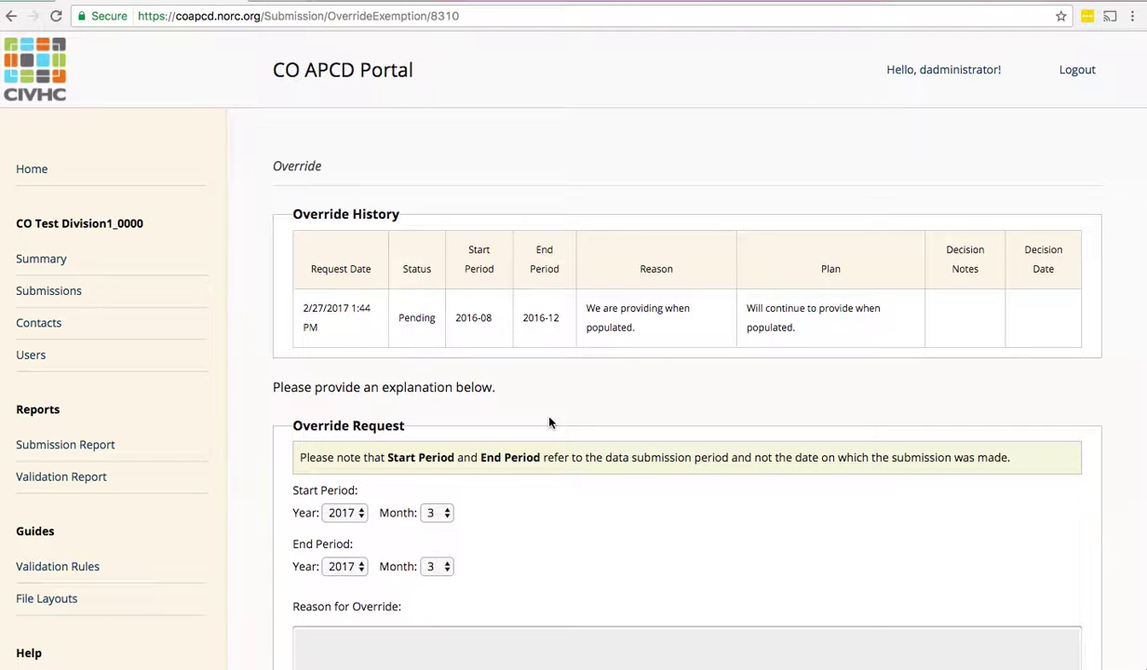
{"action": "scroll", "coordinate": [550, 423], "scroll_direction": "down", "scroll_amount": 5}
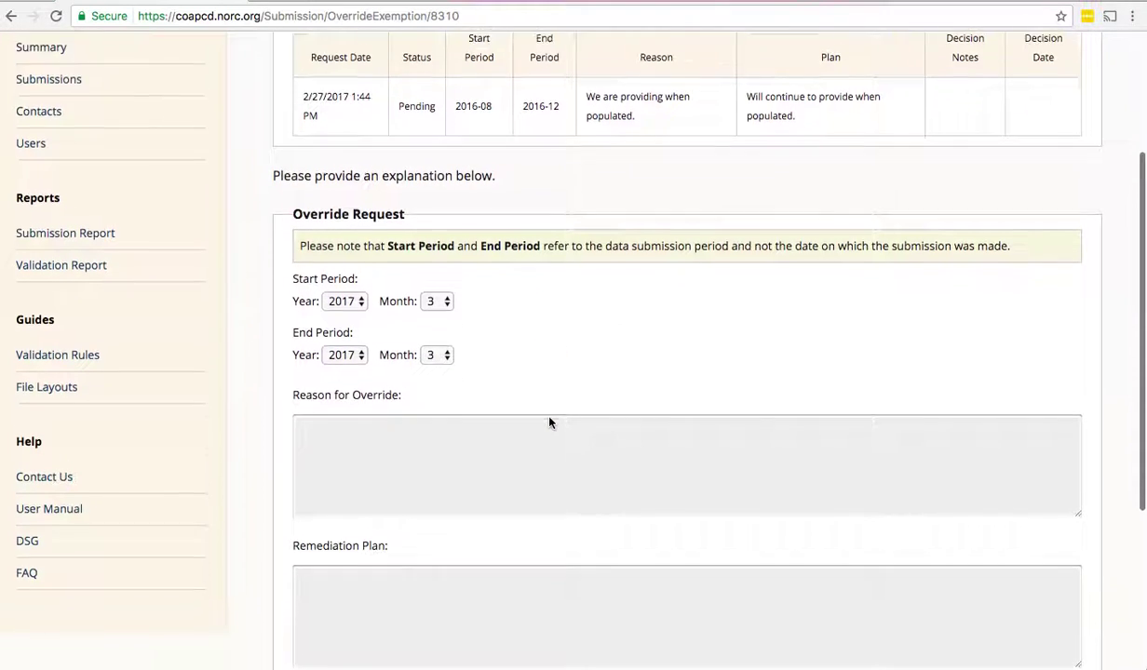
{"action": "scroll", "coordinate": [550, 424], "scroll_direction": "down", "scroll_amount": 1}
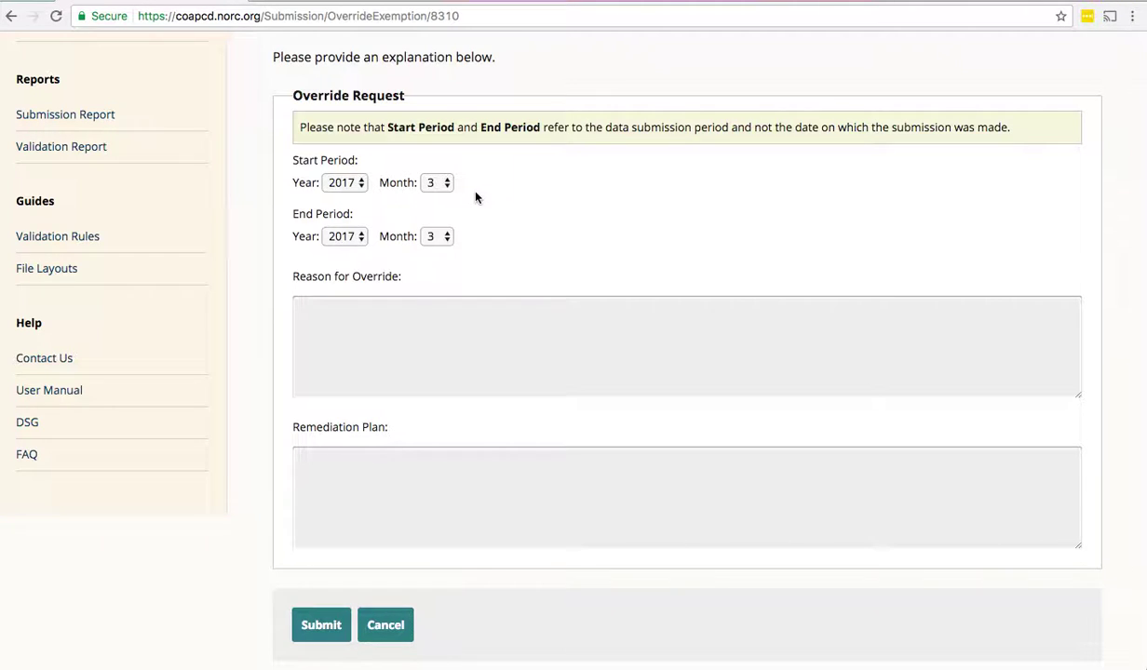
{"action": "left_click", "coordinate": [346, 185]}
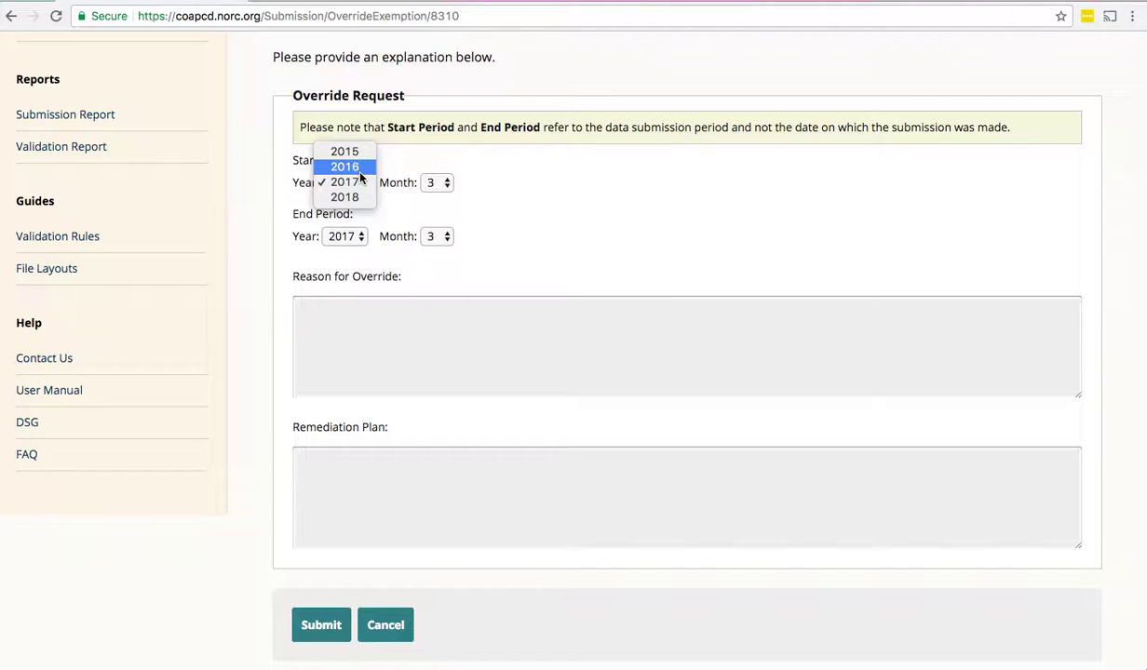
{"action": "left_click", "coordinate": [359, 169]}
{"action": "left_click", "coordinate": [434, 190]}
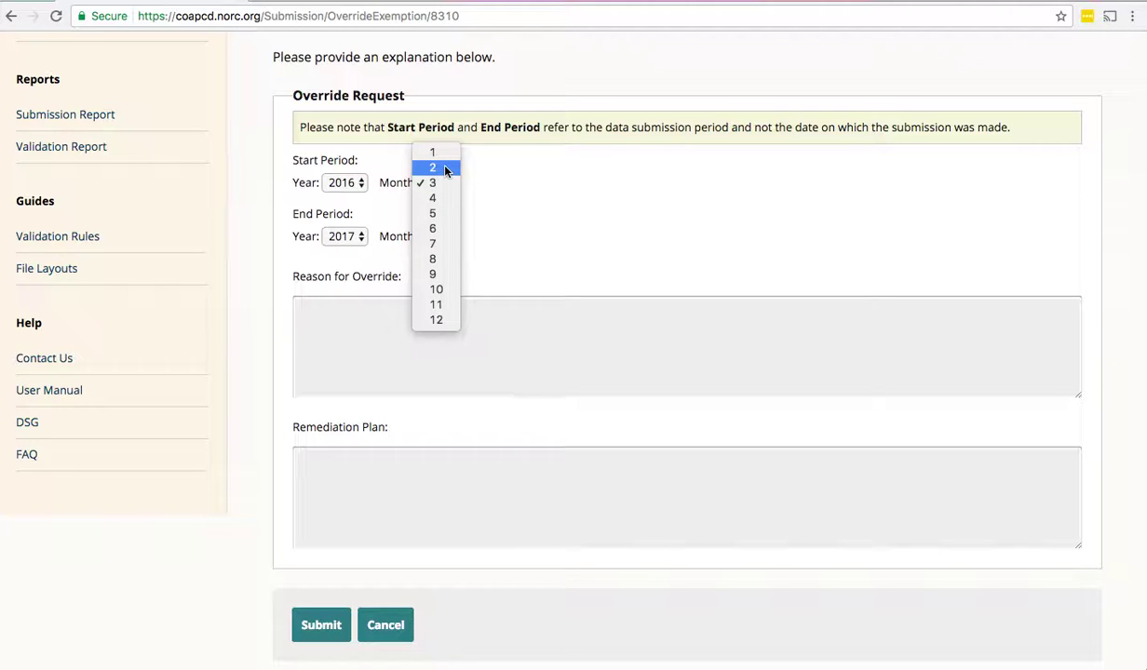
{"action": "left_click", "coordinate": [445, 171]}
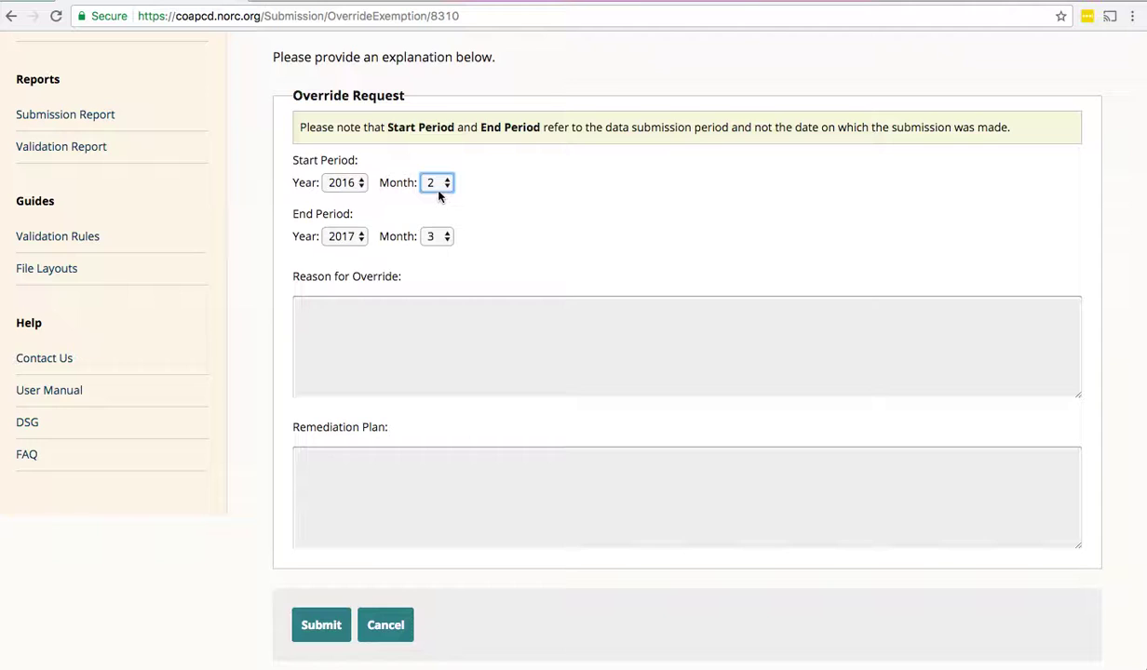
Step: Set the end period of the override request to year 2016, month 8
{"action": "left_click", "coordinate": [348, 239]}
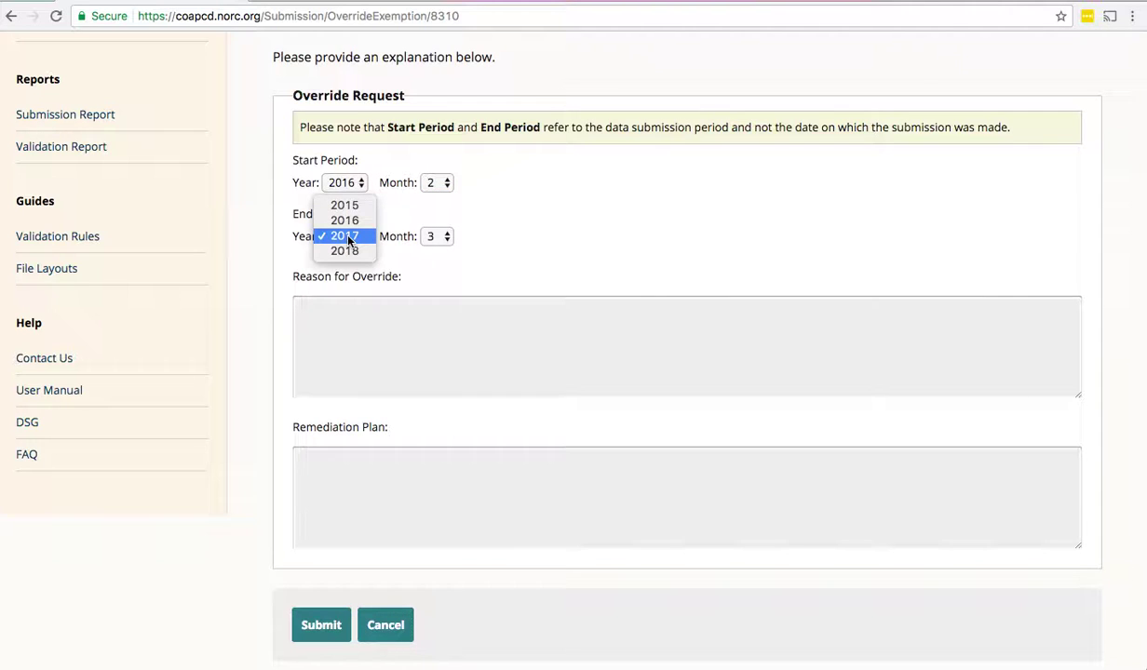
{"action": "left_click", "coordinate": [345, 221]}
{"action": "left_click", "coordinate": [431, 240]}
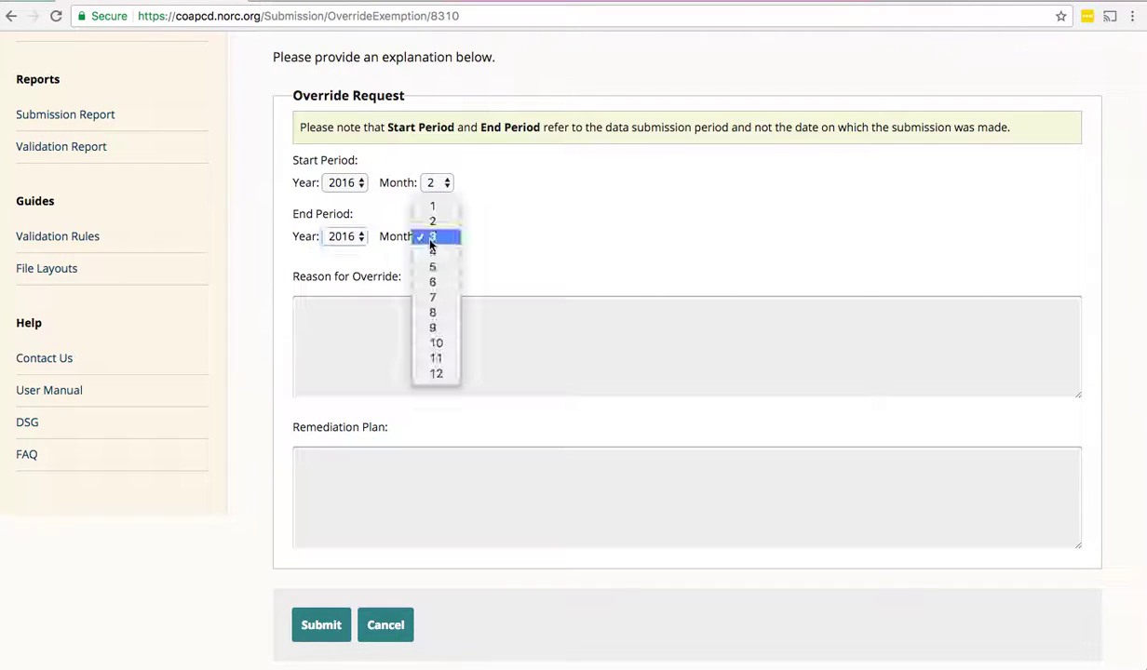
{"action": "left_click", "coordinate": [436, 314]}
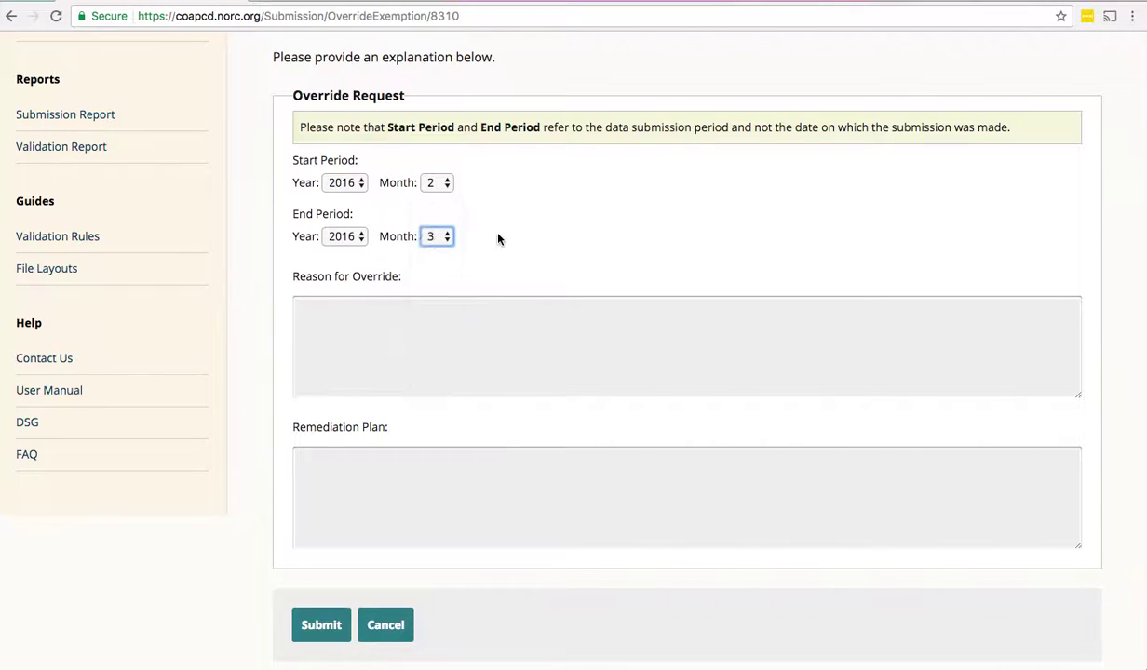
Step: Examine the override reason and remediation plan fields, and return to submission 3071's validation results without submitting the request
{"action": "left_click", "coordinate": [428, 326]}
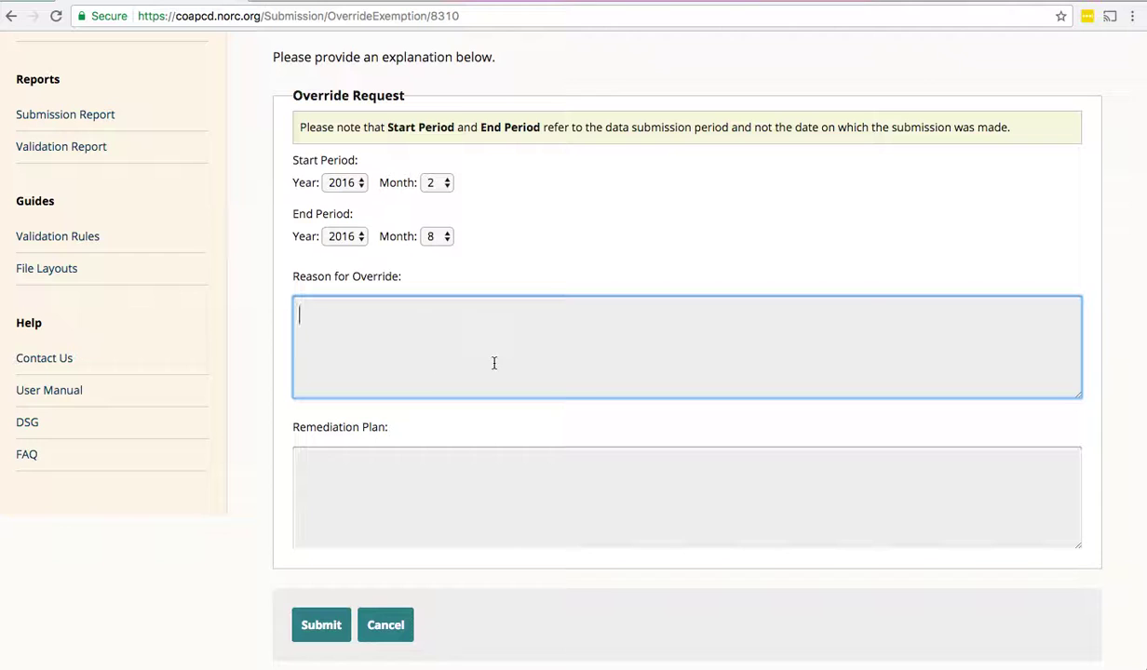
{"action": "left_click", "coordinate": [452, 501]}
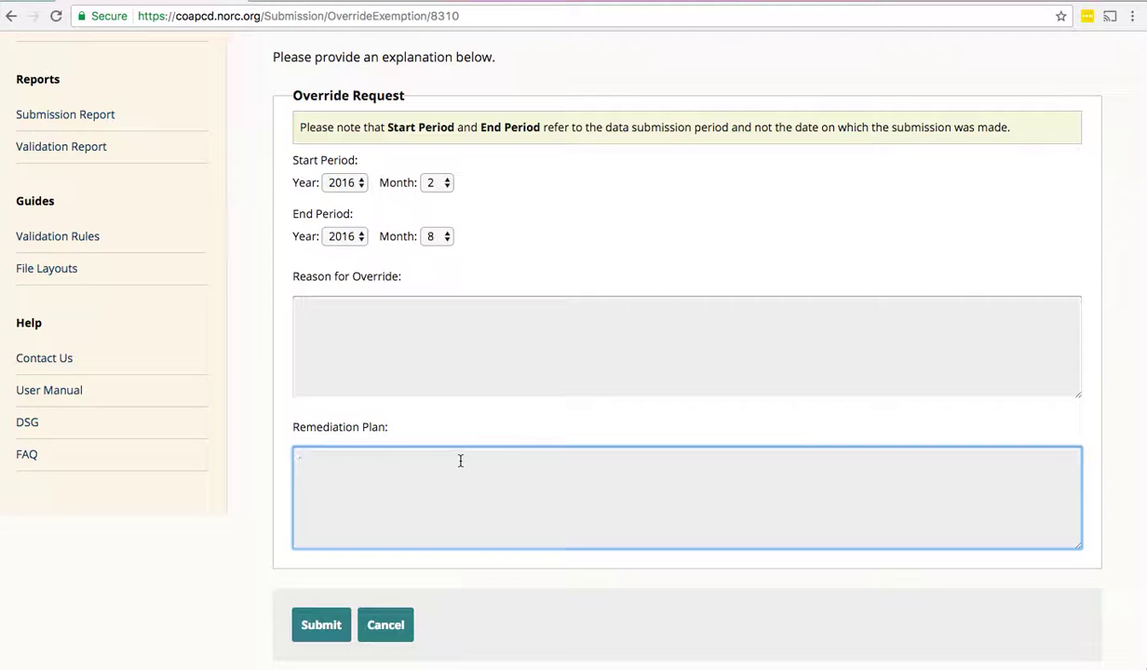
{"action": "scroll", "coordinate": [460, 461], "scroll_direction": "down", "scroll_amount": 1}
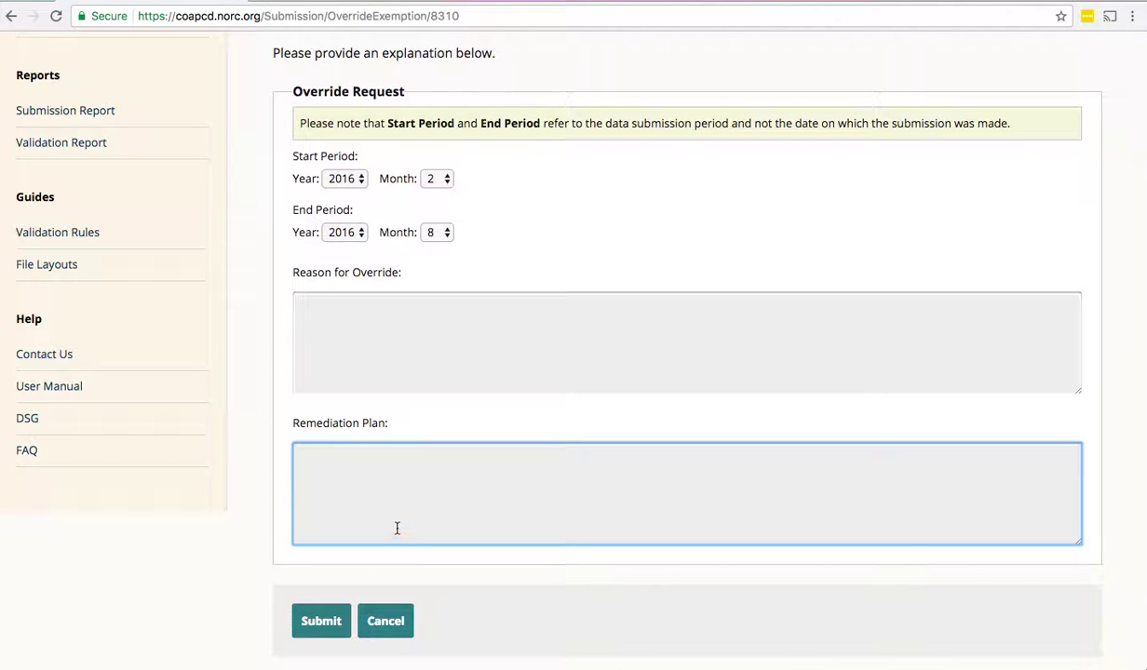
{"action": "scroll", "coordinate": [412, 512], "scroll_direction": "down", "scroll_amount": 2}
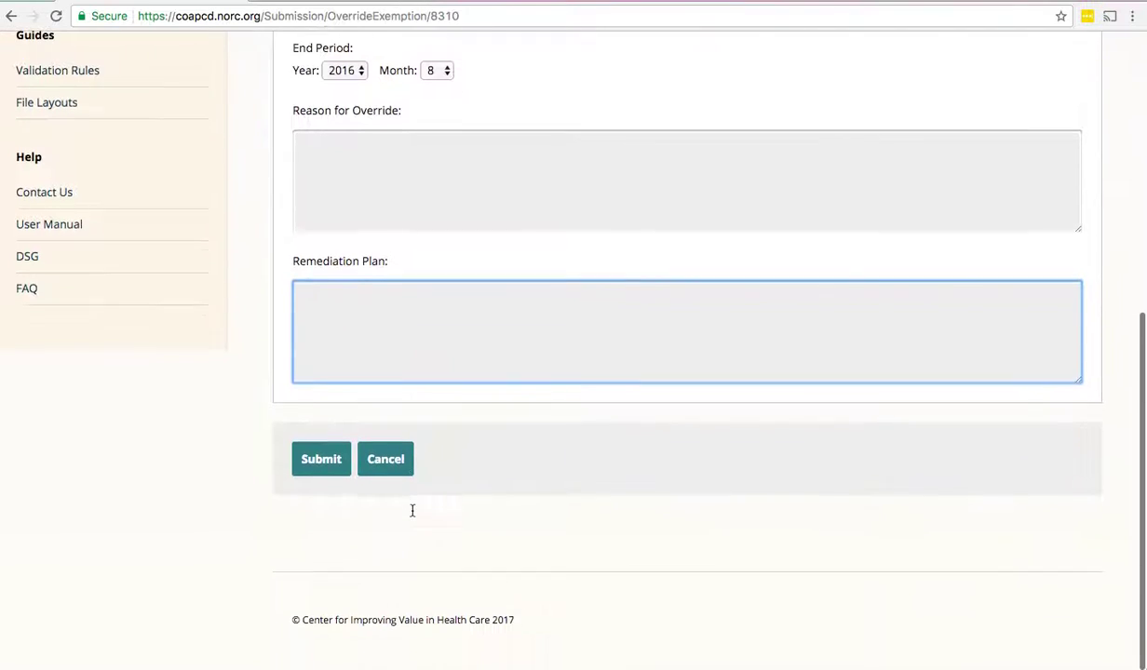
{"action": "scroll", "coordinate": [412, 512], "scroll_direction": "up", "scroll_amount": 6}
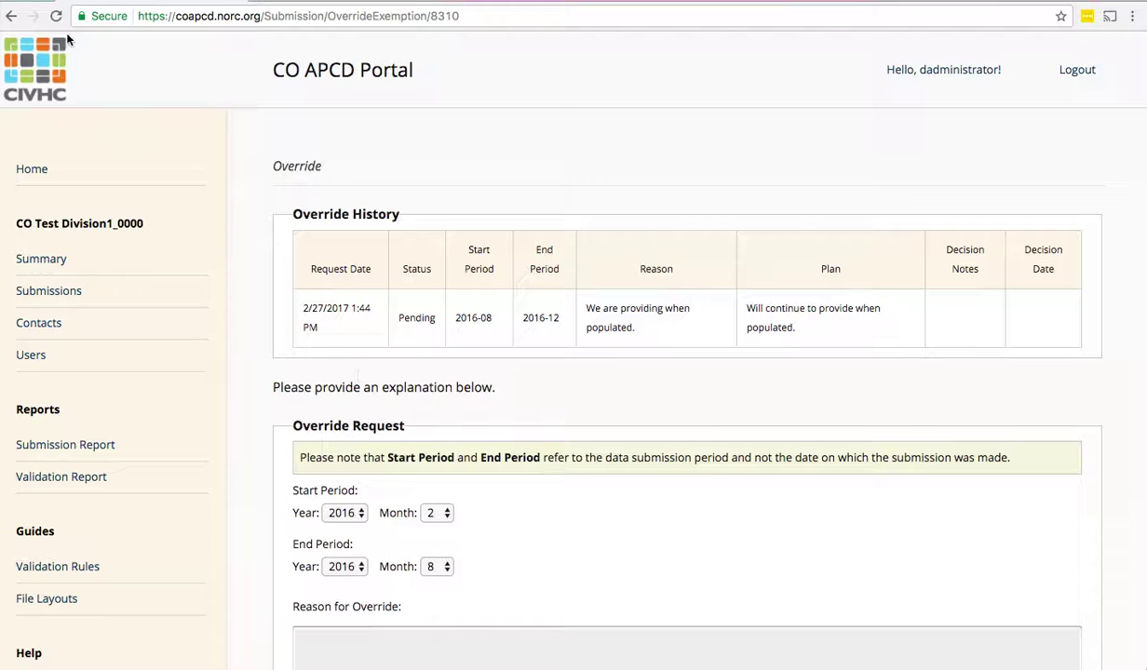
{"action": "left_click", "coordinate": [9, 19]}
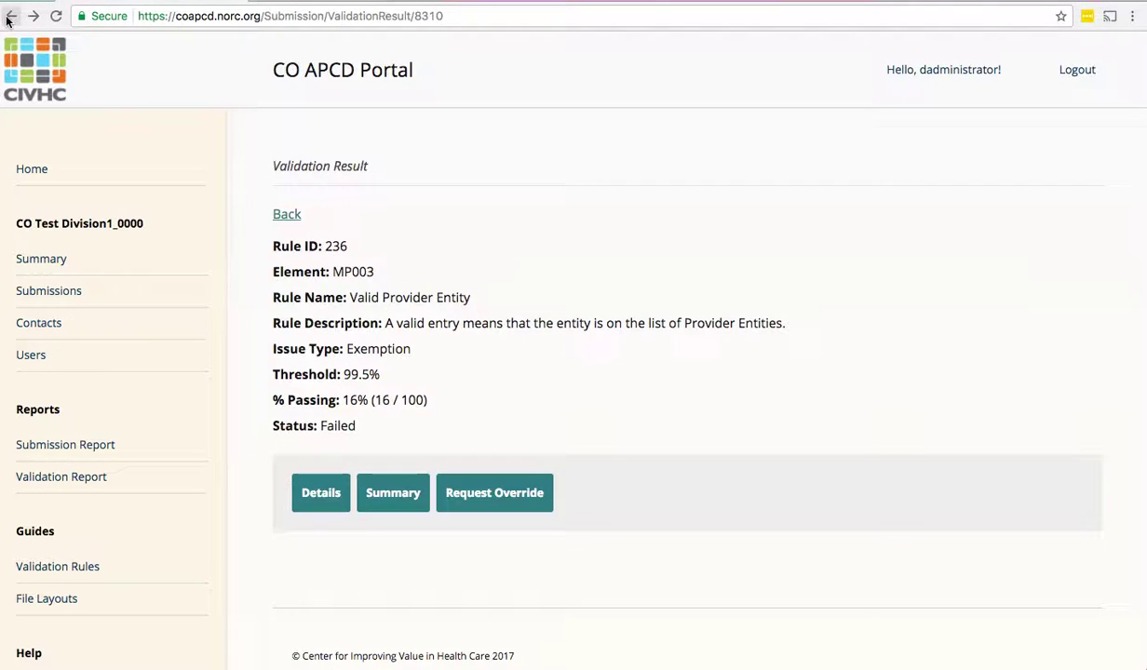
{"action": "left_click", "coordinate": [10, 18]}
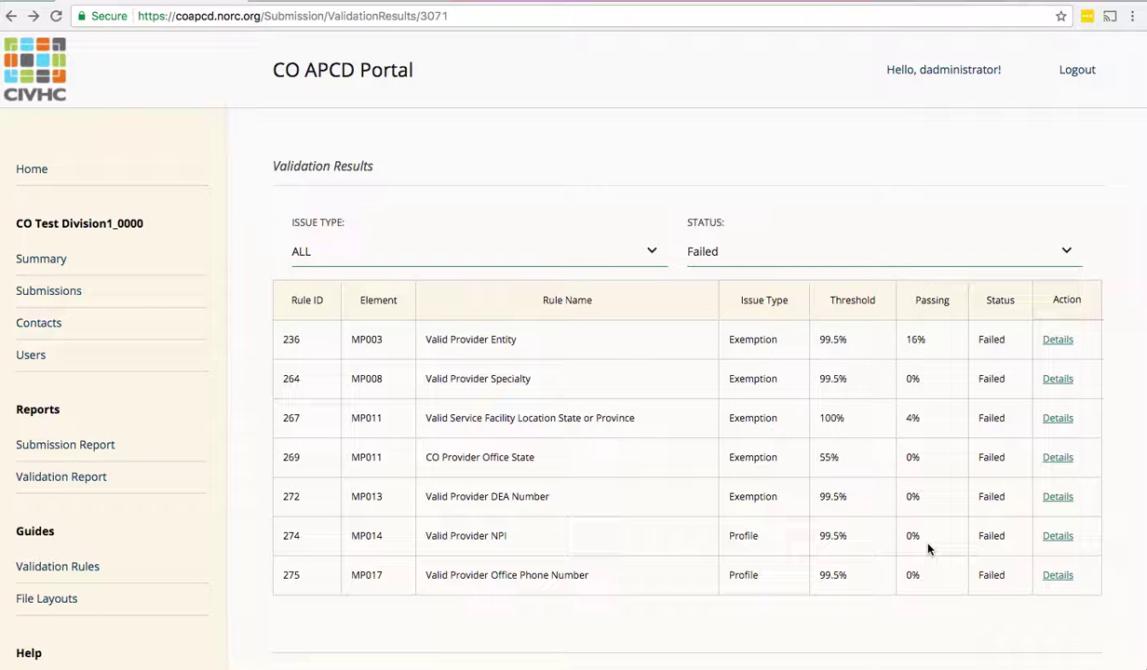
Step: Open the failed Valid Provider NPI rule, examine its override request form, and return to submission 3071's validation results without submitting
{"action": "left_click", "coordinate": [1062, 538]}
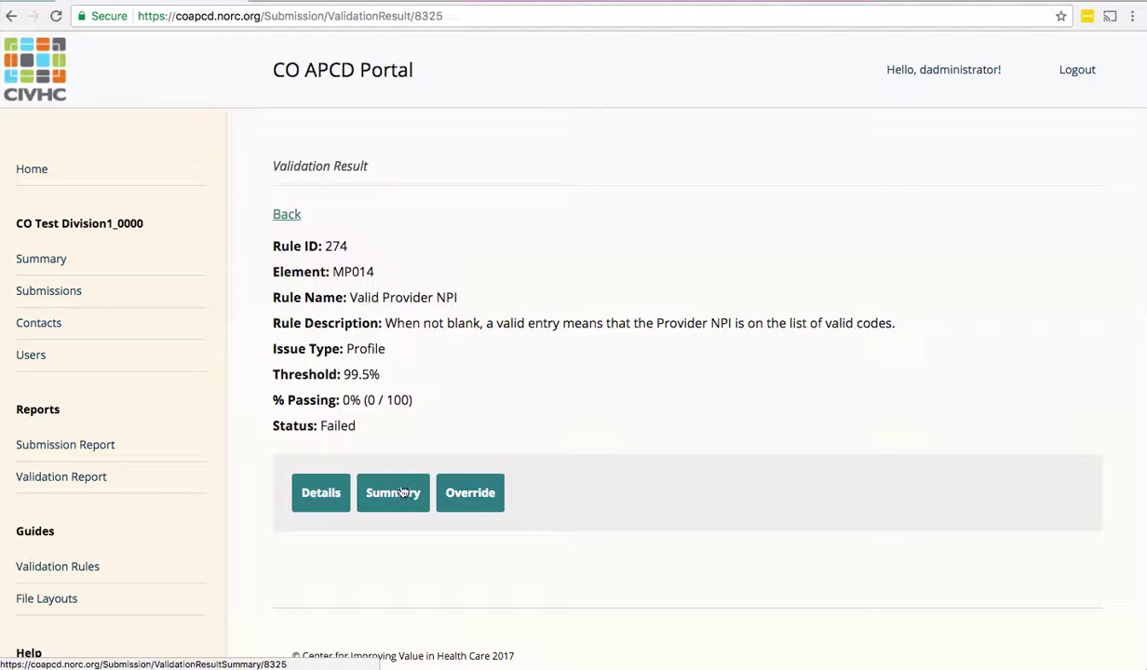
{"action": "left_click", "coordinate": [469, 495]}
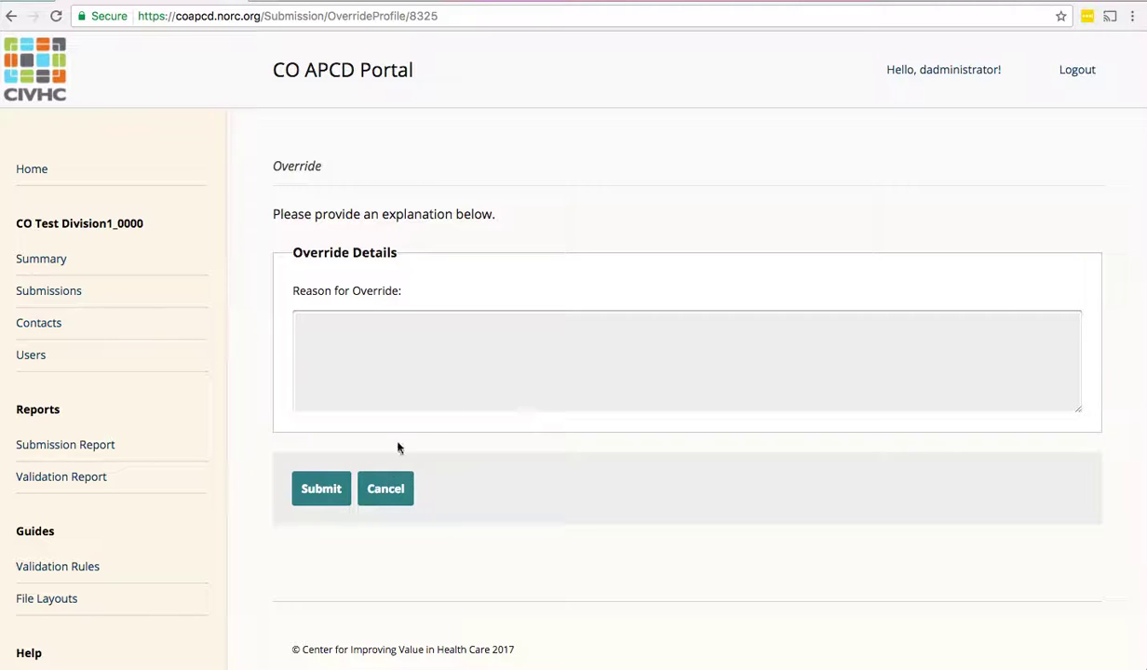
{"action": "left_click", "coordinate": [377, 479]}
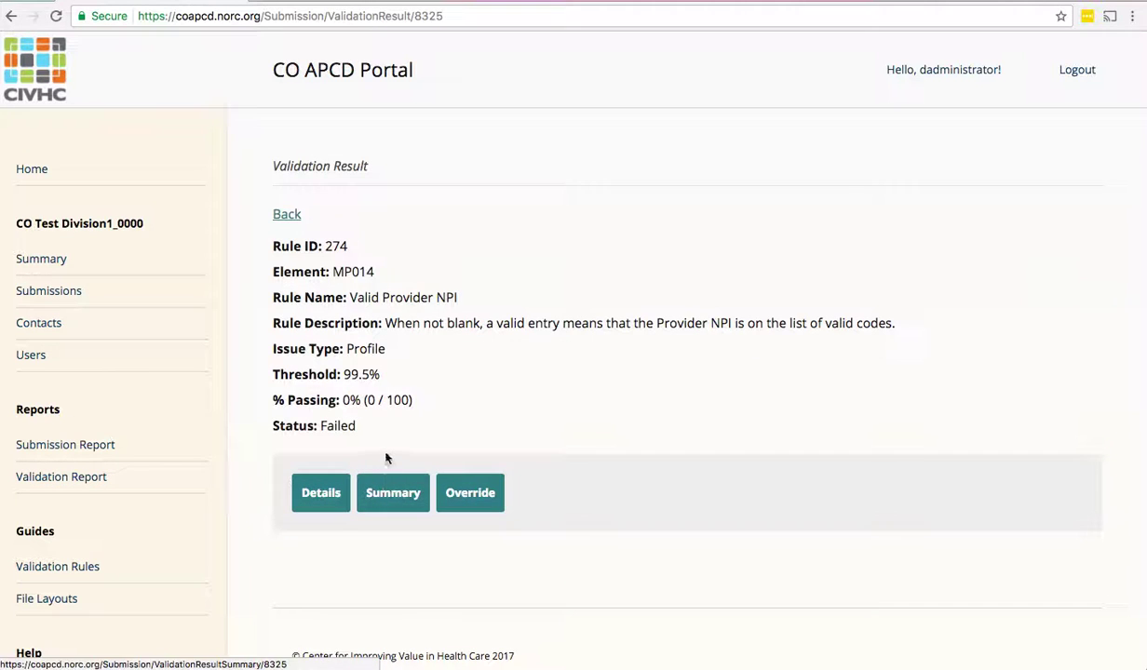
{"action": "left_click", "coordinate": [11, 15]}
{"action": "left_click", "coordinate": [10, 16]}
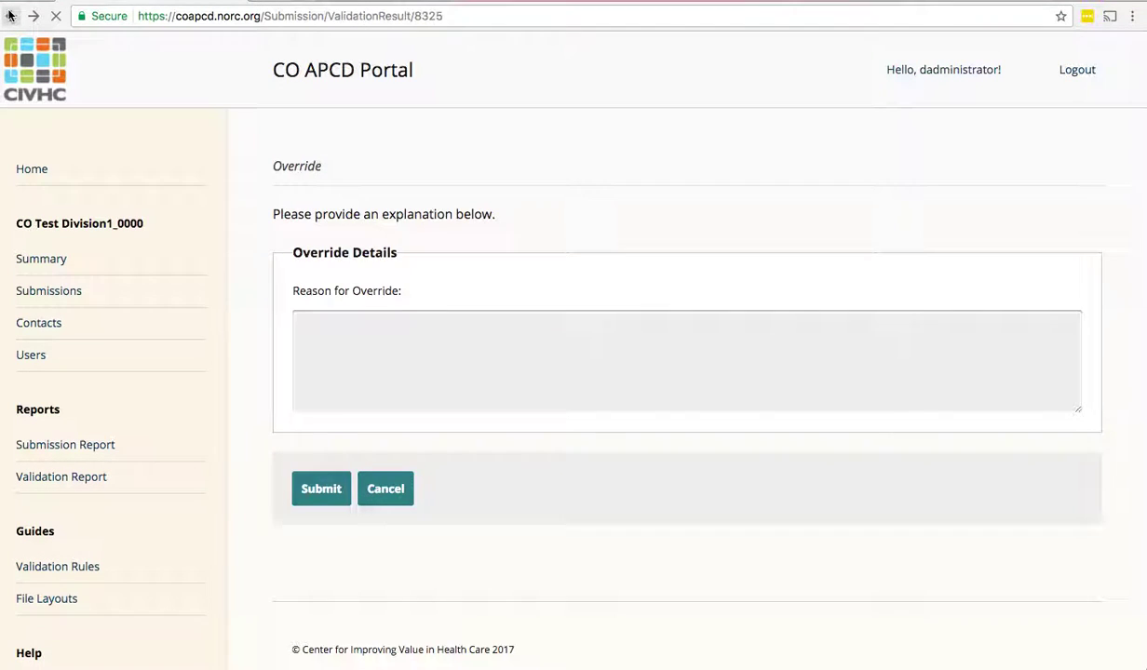
{"action": "left_click", "coordinate": [11, 16]}
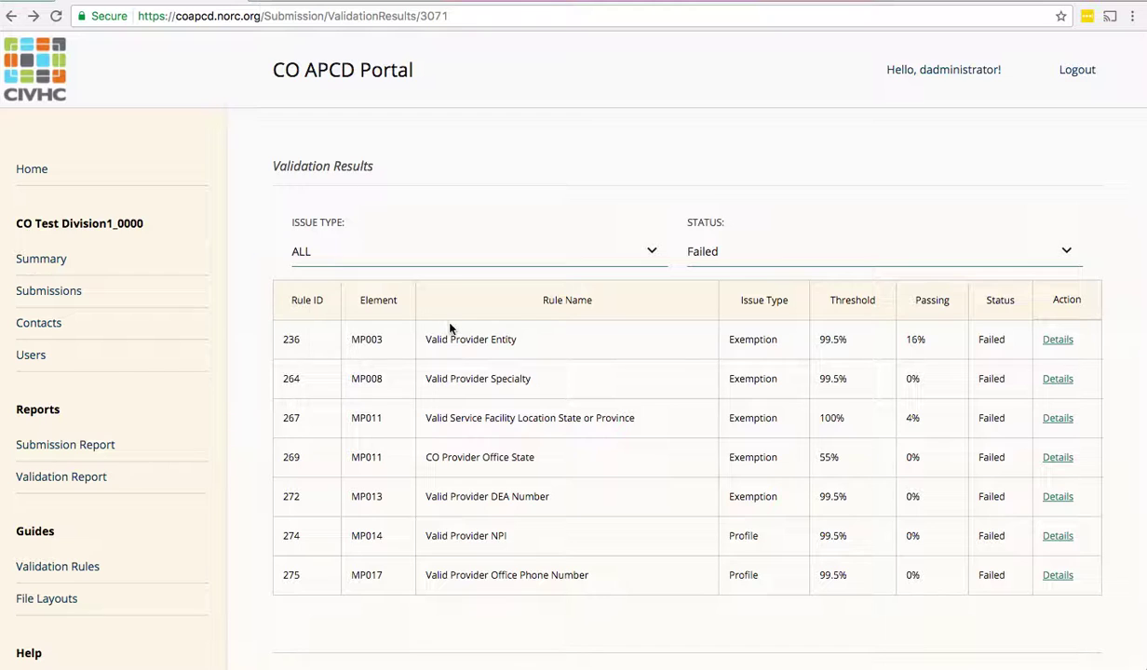
Step: Examine the issue types available for filtering submission 3071's failed validation results, keeping ALL selected
{"action": "scroll", "coordinate": [554, 410], "scroll_direction": "down", "scroll_amount": 2}
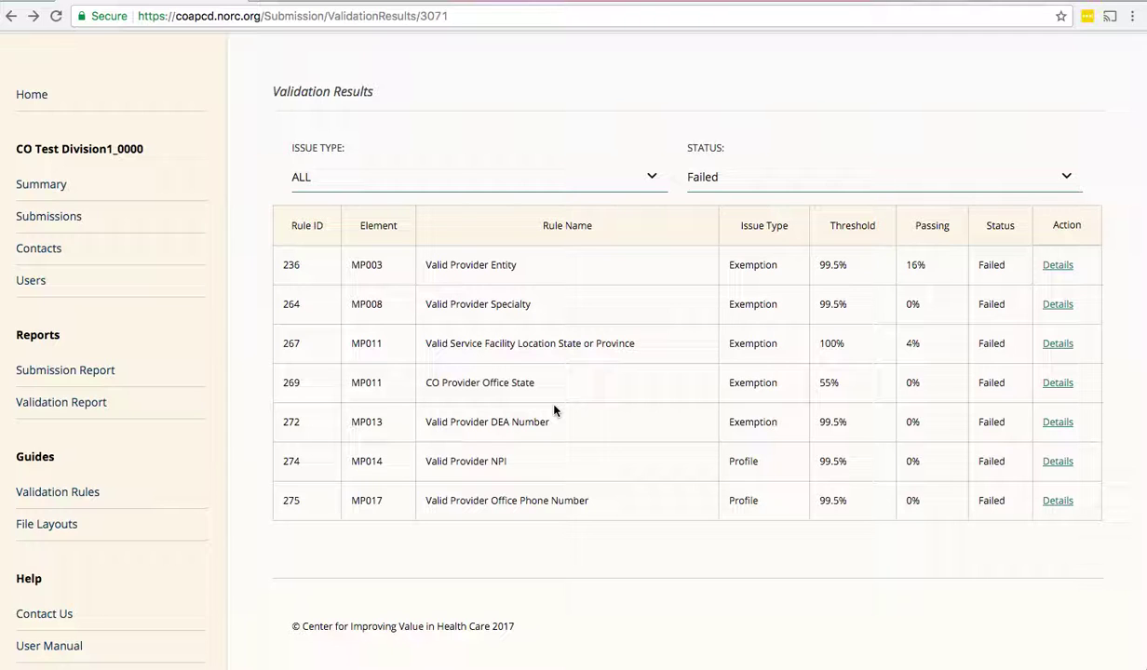
{"action": "left_click", "coordinate": [566, 177]}
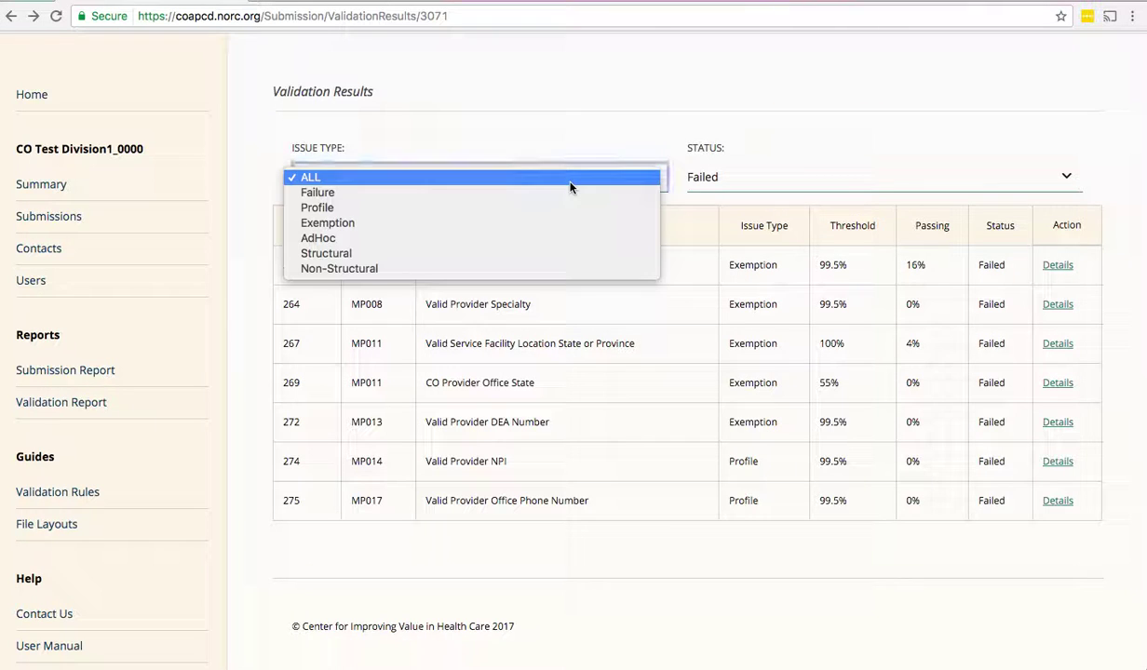
{"action": "left_click", "coordinate": [661, 112]}
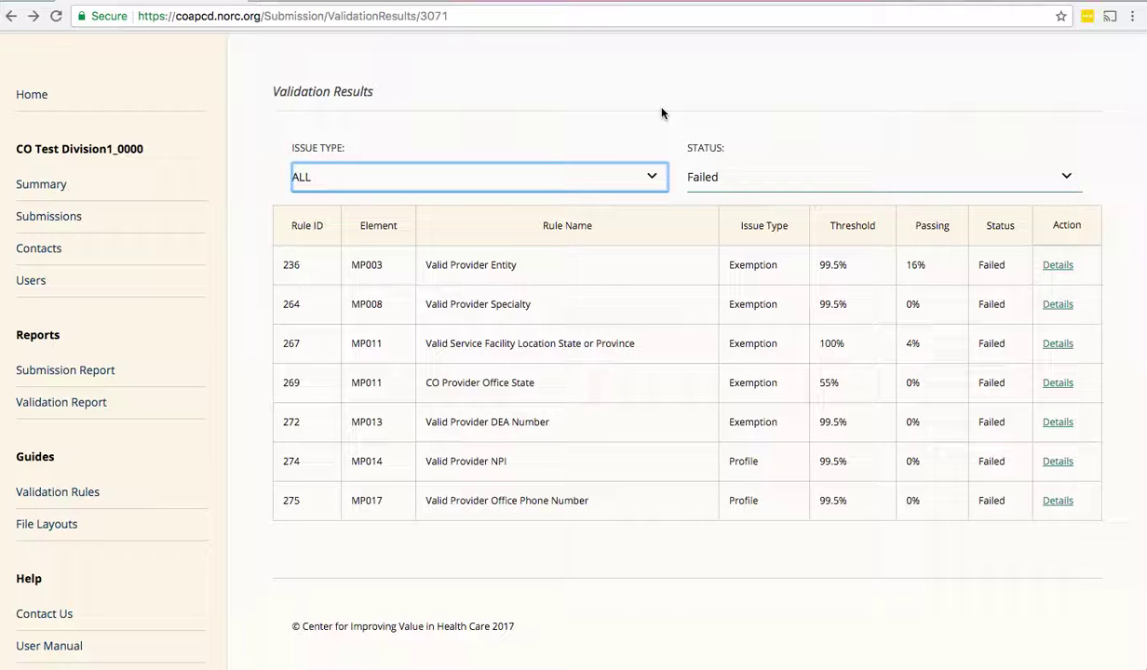
Step: Open the division's submissions list and examine the issues, statuses and available actions of its files
{"action": "left_click", "coordinate": [63, 220]}
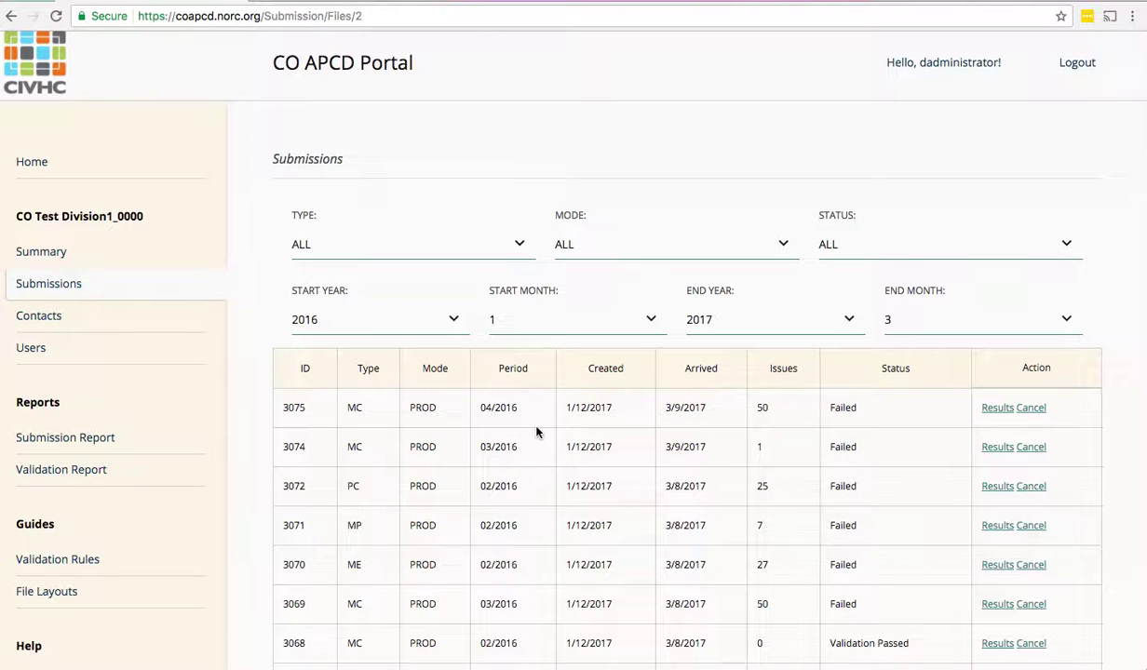
{"action": "scroll", "coordinate": [537, 431], "scroll_direction": "down", "scroll_amount": 1}
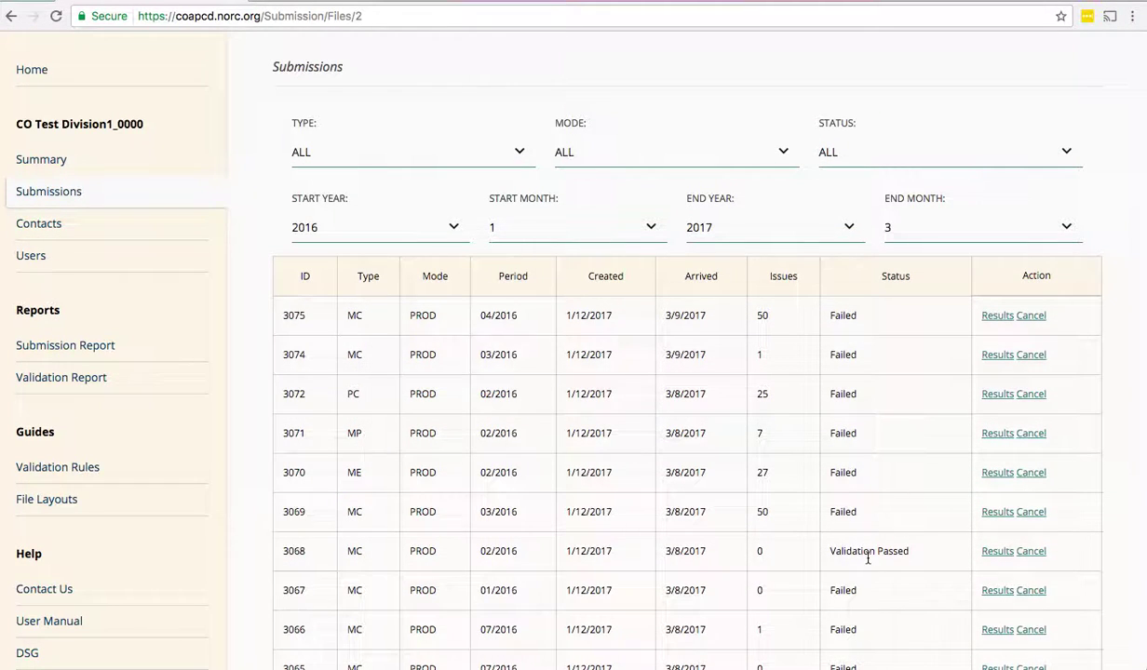
{"action": "scroll", "coordinate": [868, 557], "scroll_direction": "down", "scroll_amount": 1}
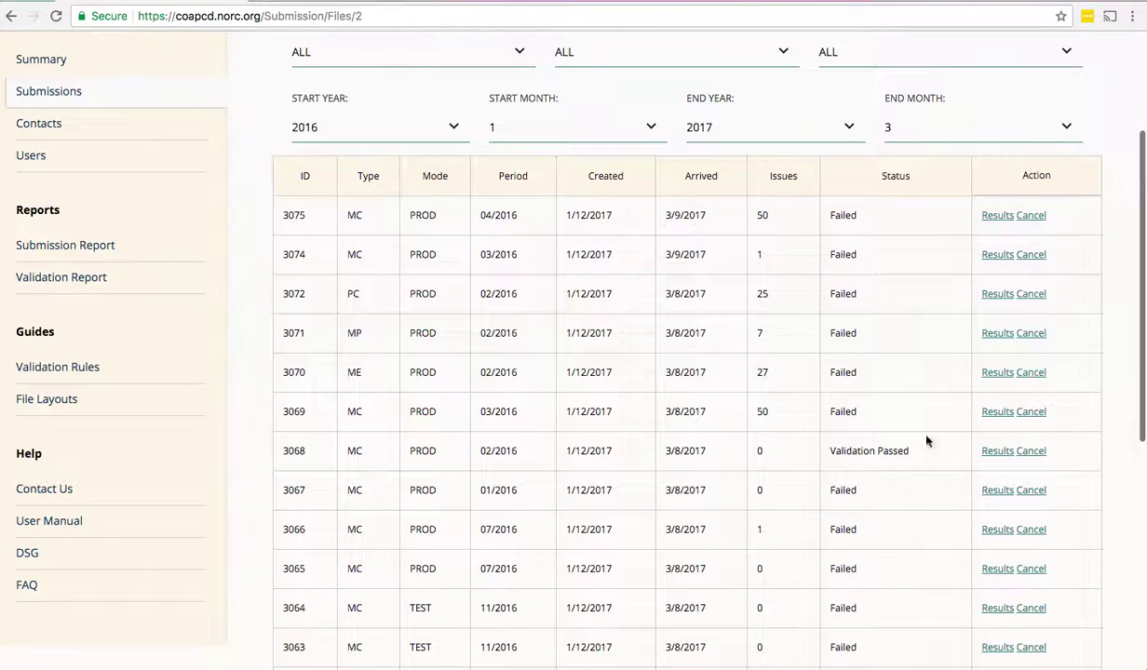
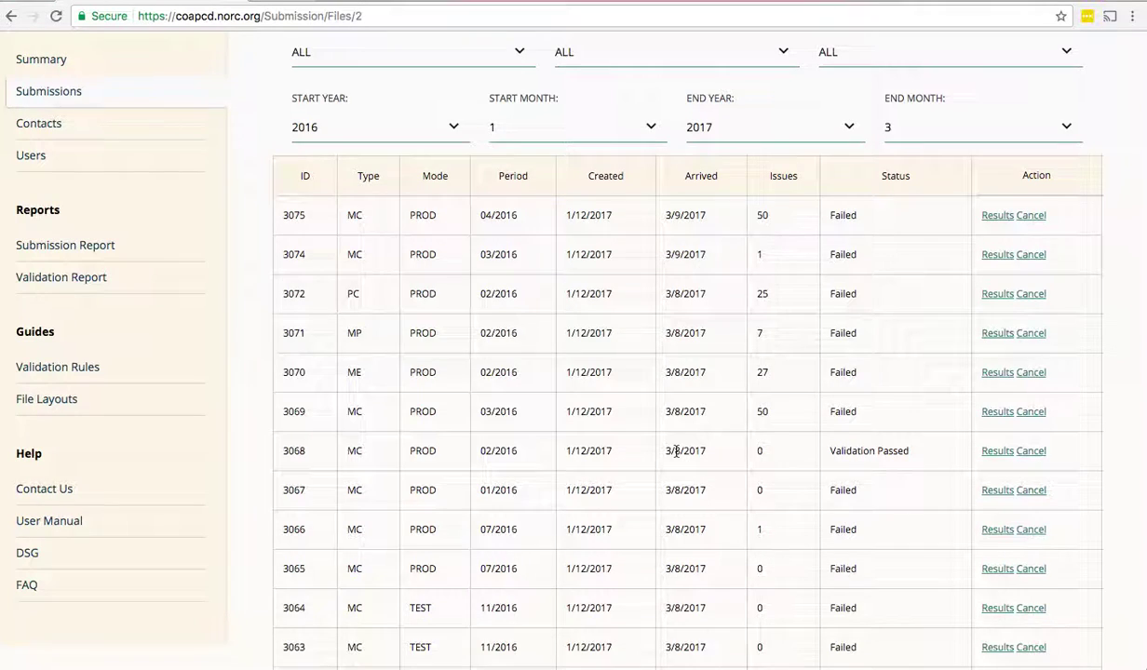
{"action": "scroll", "coordinate": [672, 453], "scroll_direction": "up", "scroll_amount": 2}
{"action": "scroll", "coordinate": [676, 455], "scroll_direction": "up", "scroll_amount": 1}
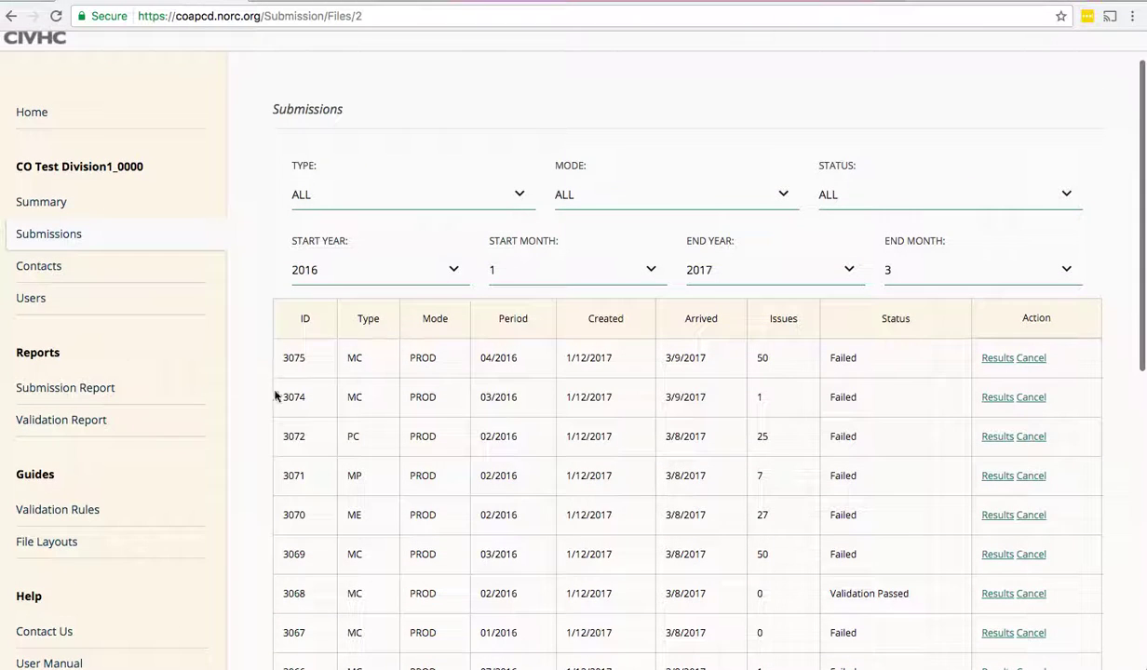
Step: Return to the home page, then open the Validation Rules guide and examine its available rule sets, keeping Eligibility selected
{"action": "left_click", "coordinate": [39, 113]}
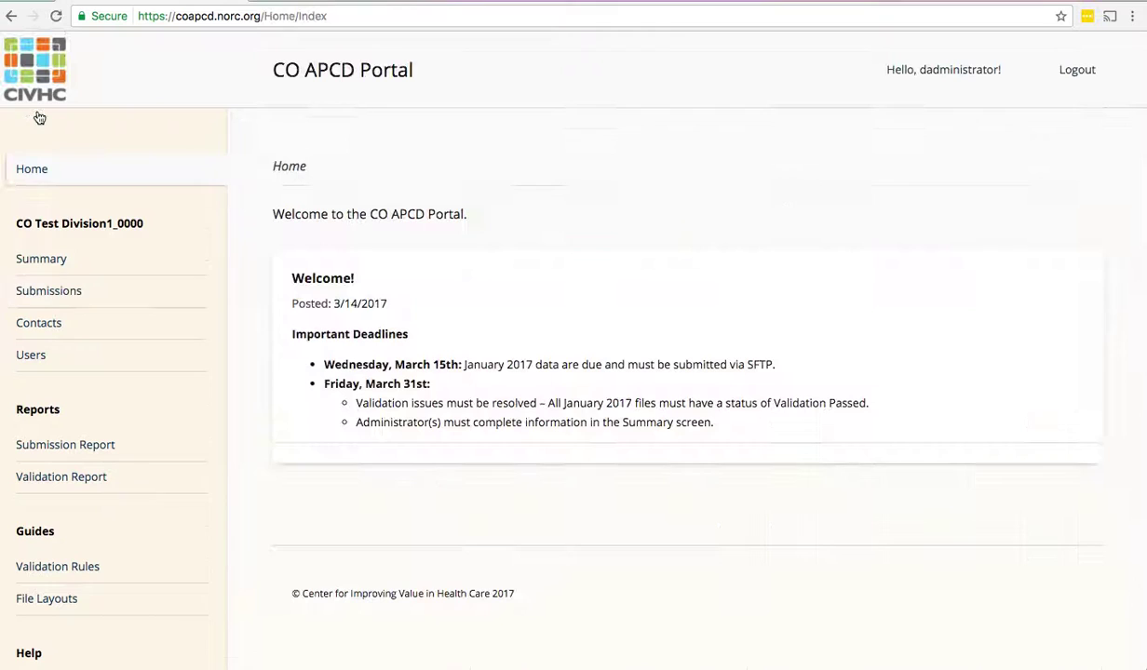
{"action": "scroll", "coordinate": [129, 187], "scroll_direction": "down", "scroll_amount": 3}
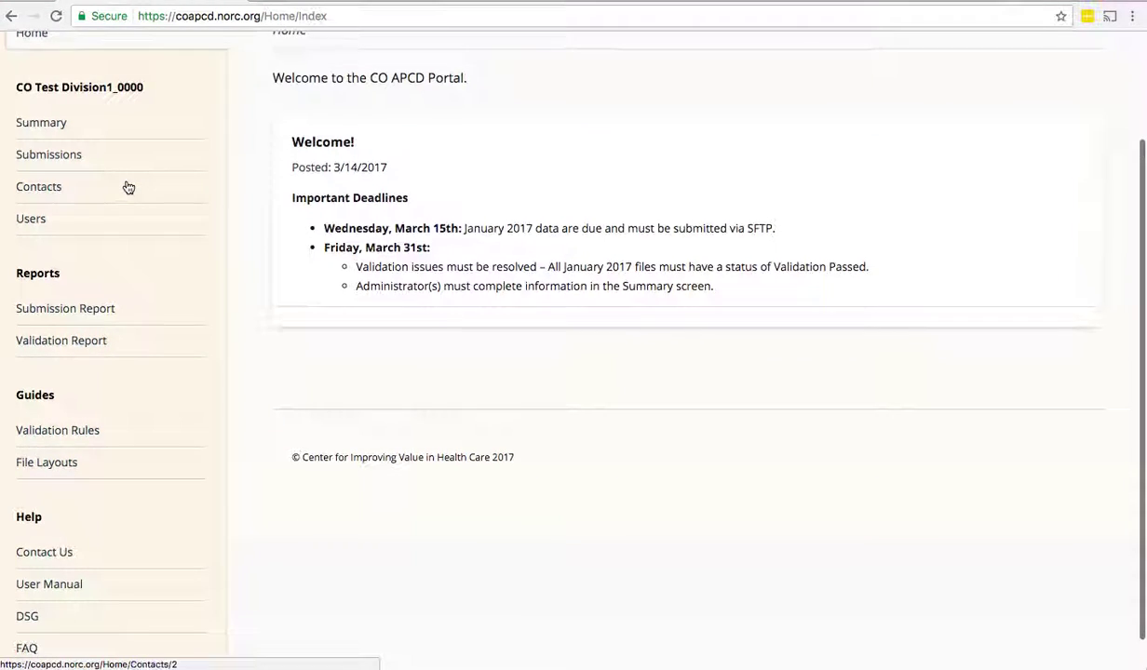
{"action": "scroll", "coordinate": [129, 187], "scroll_direction": "down", "scroll_amount": 1}
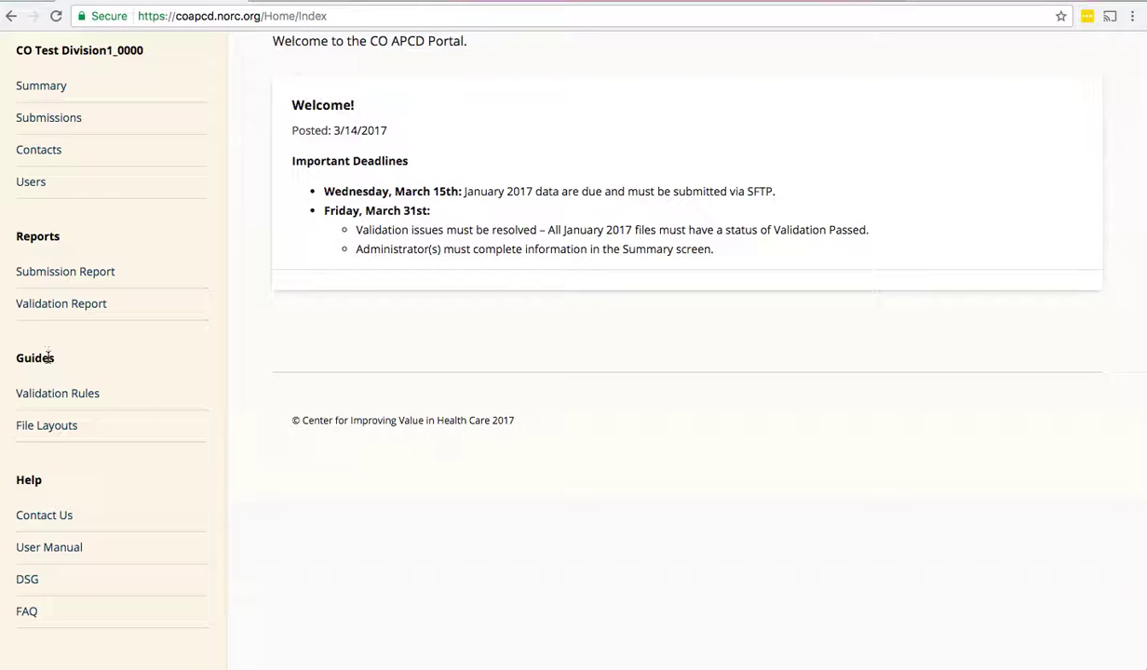
{"action": "left_click", "coordinate": [63, 401]}
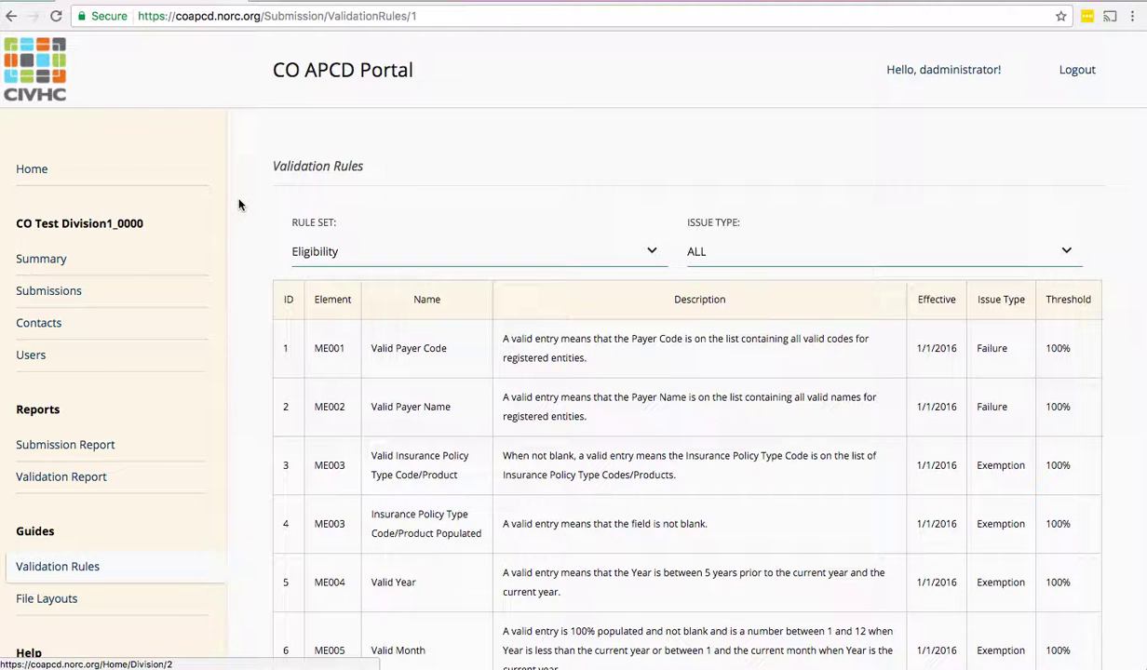
{"action": "left_click", "coordinate": [361, 250]}
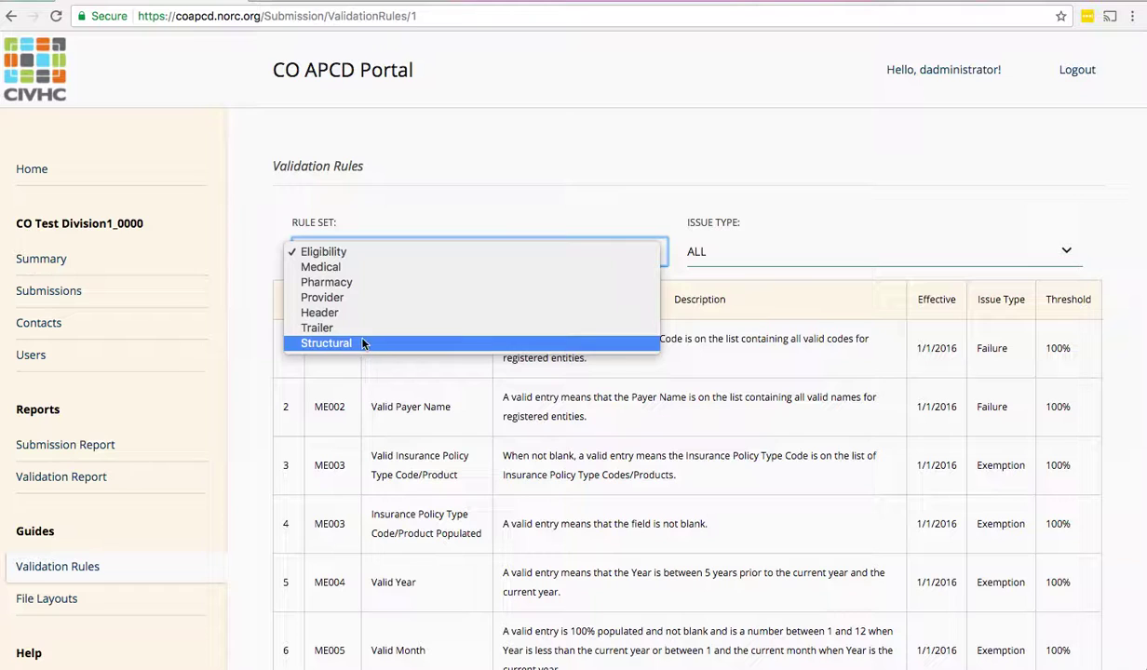
{"action": "left_click", "coordinate": [578, 167]}
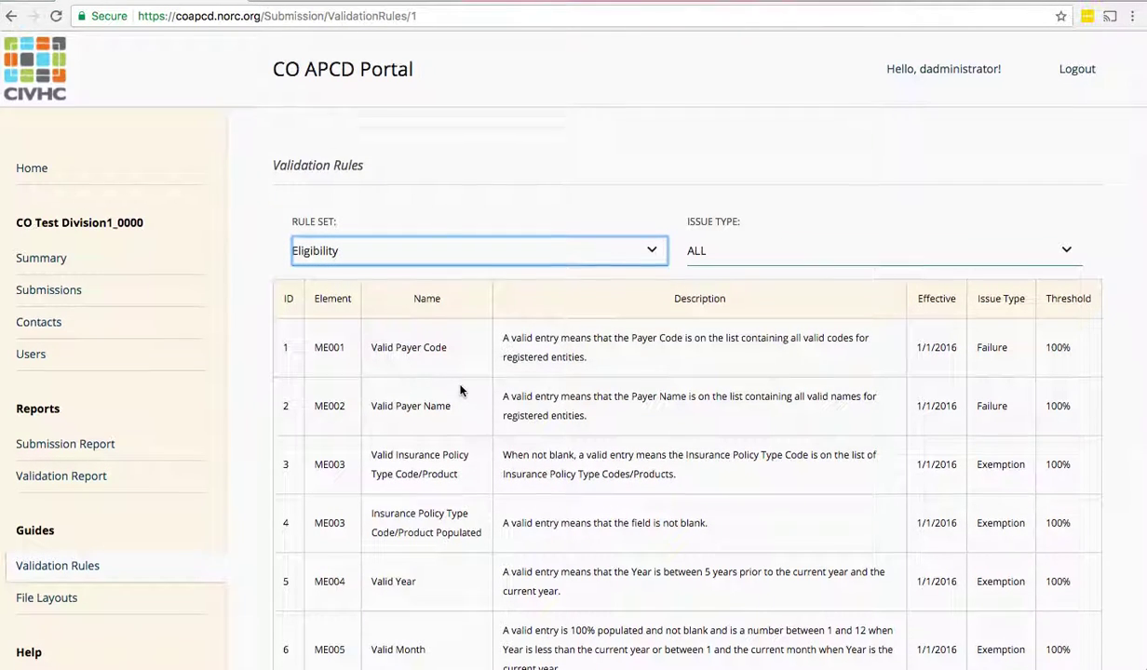
Step: Examine the Eligibility validation rules with their descriptions, effective dates, issue types and thresholds
{"action": "scroll", "coordinate": [461, 389], "scroll_direction": "down", "scroll_amount": 1}
{"action": "scroll", "coordinate": [461, 389], "scroll_direction": "down", "scroll_amount": 1}
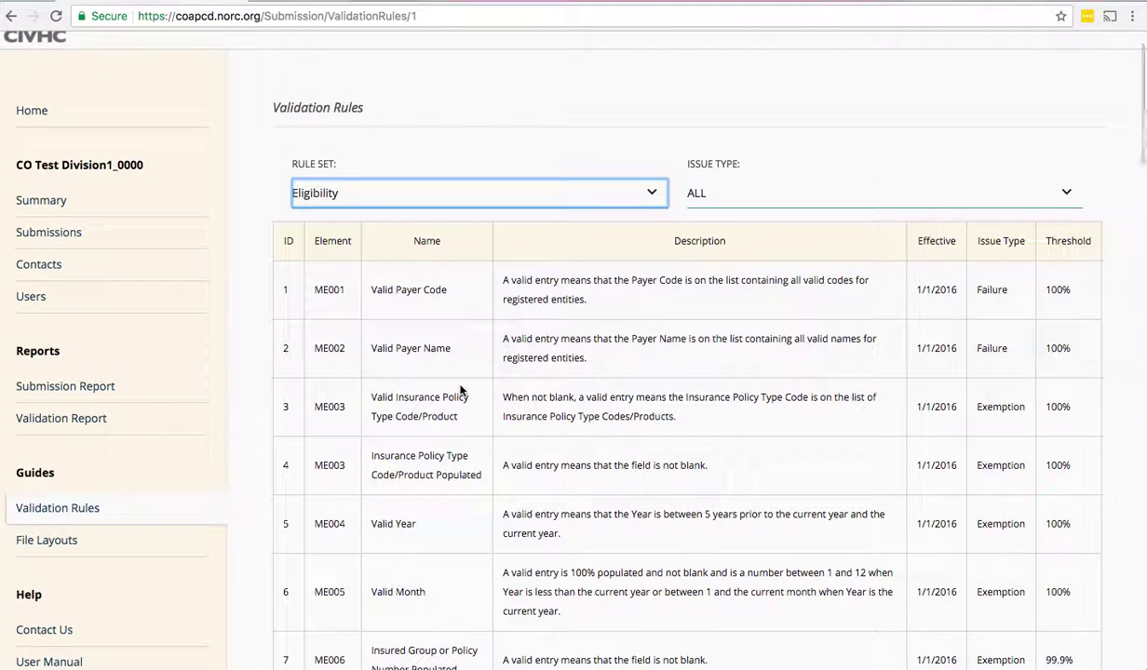
{"action": "scroll", "coordinate": [461, 389], "scroll_direction": "down", "scroll_amount": 2}
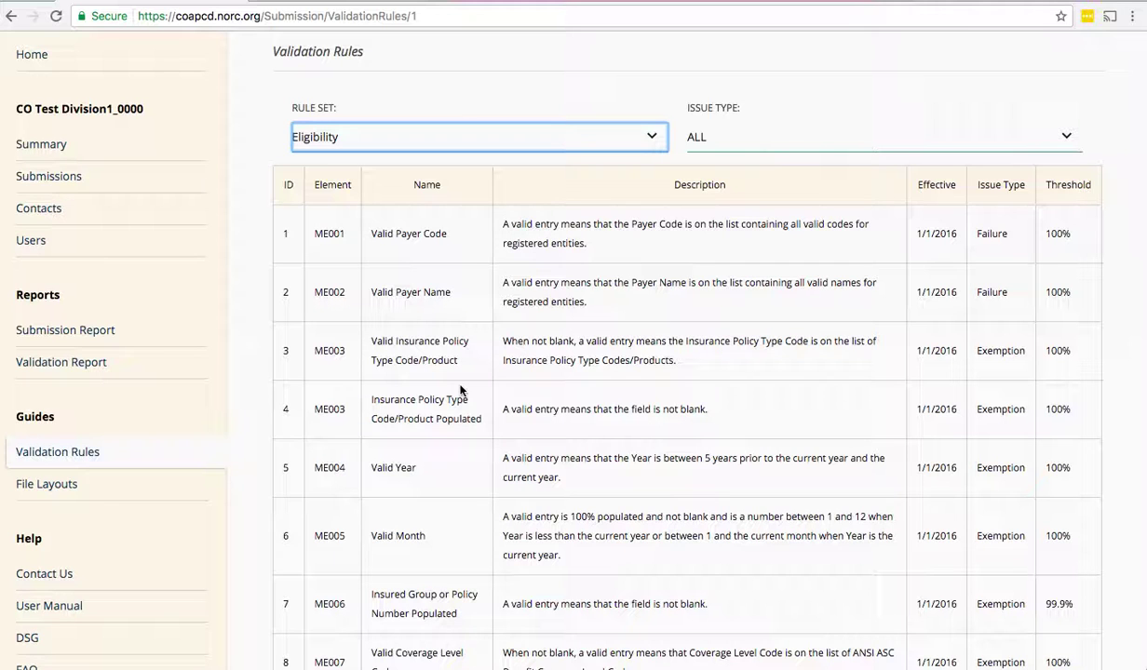
{"action": "scroll", "coordinate": [461, 389], "scroll_direction": "down", "scroll_amount": 3}
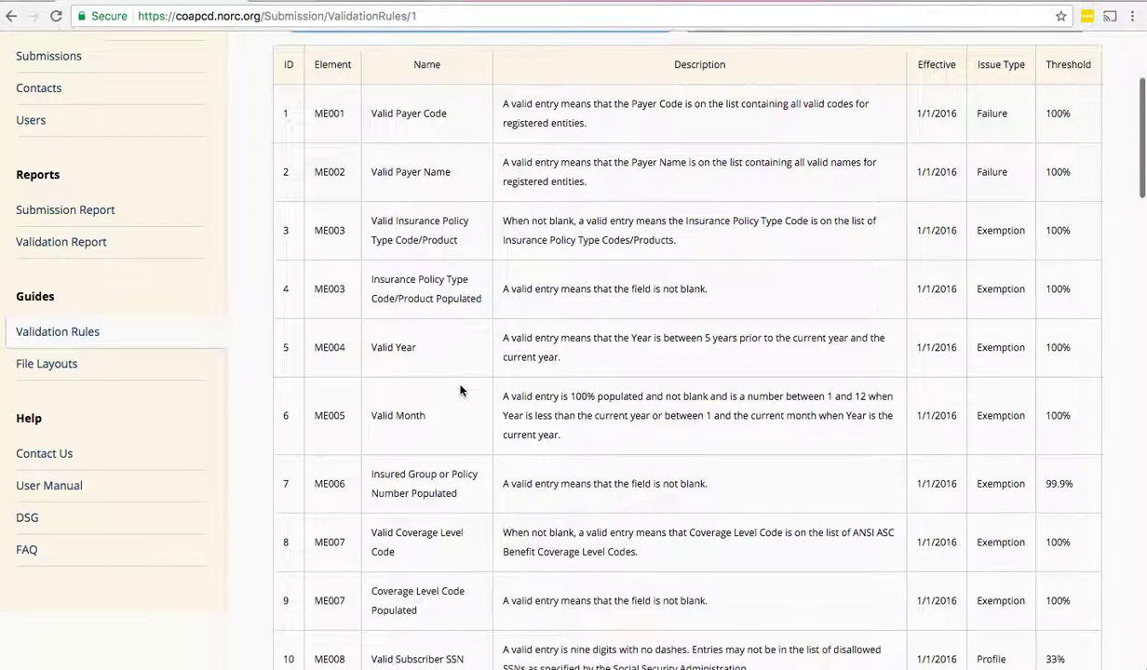
Step: Open the File Layouts guide, check the available file types, and examine the element definitions in the Eligibility layout
{"action": "left_click", "coordinate": [36, 366]}
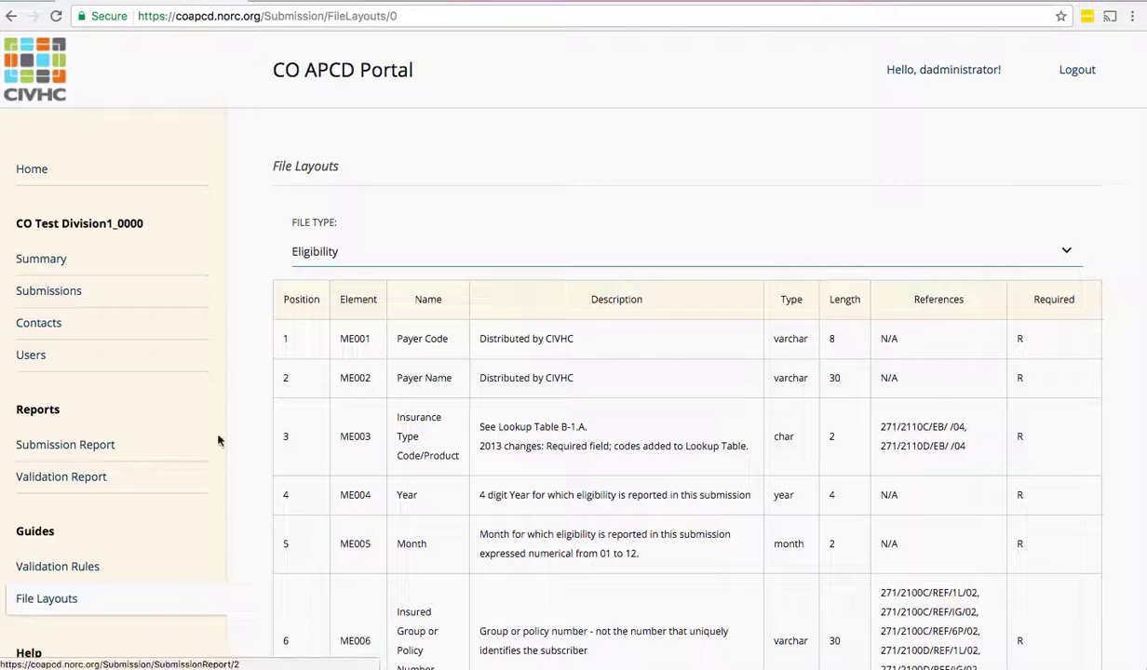
{"action": "left_click", "coordinate": [362, 262]}
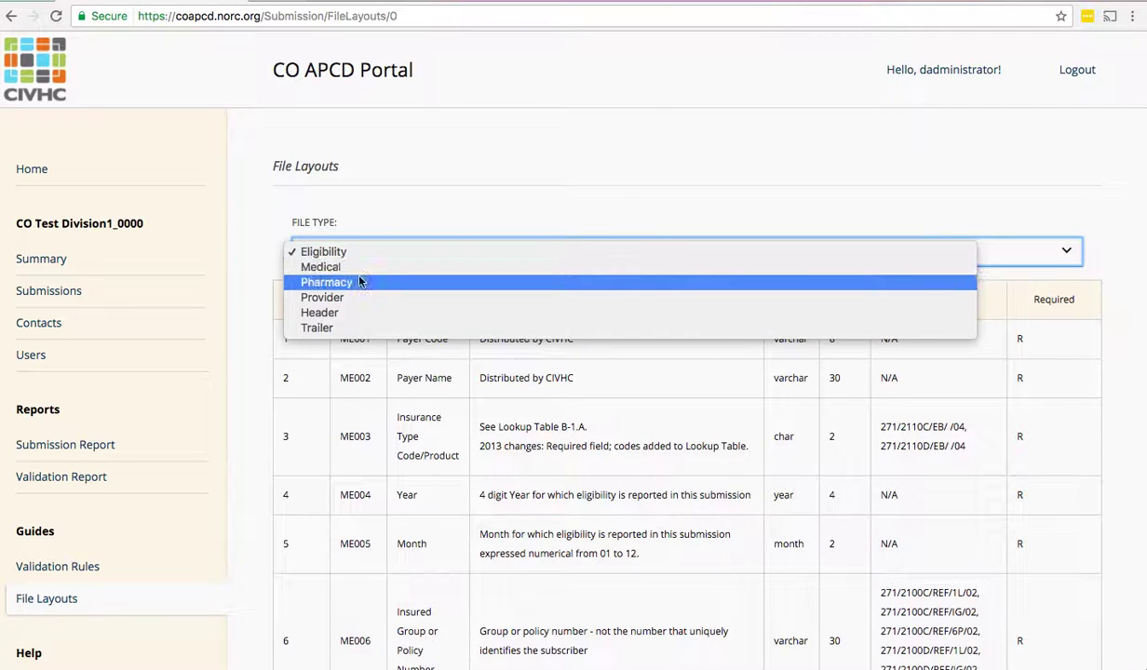
{"action": "left_click", "coordinate": [468, 158]}
{"action": "scroll", "coordinate": [543, 308], "scroll_direction": "down", "scroll_amount": 2}
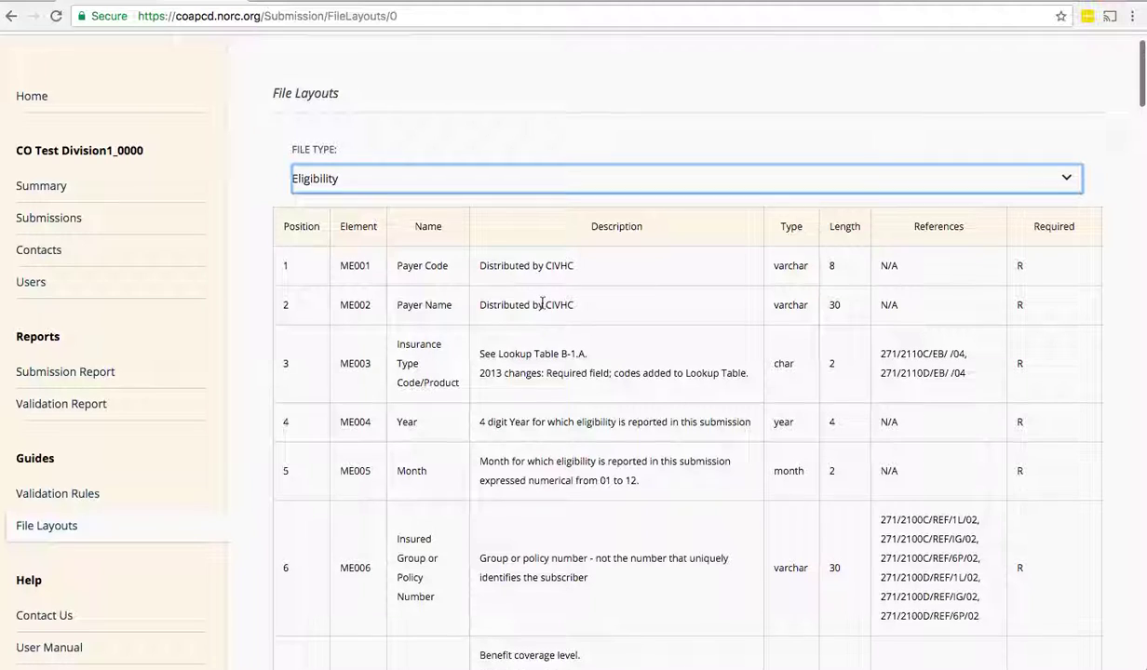
{"action": "scroll", "coordinate": [542, 304], "scroll_direction": "down", "scroll_amount": 2}
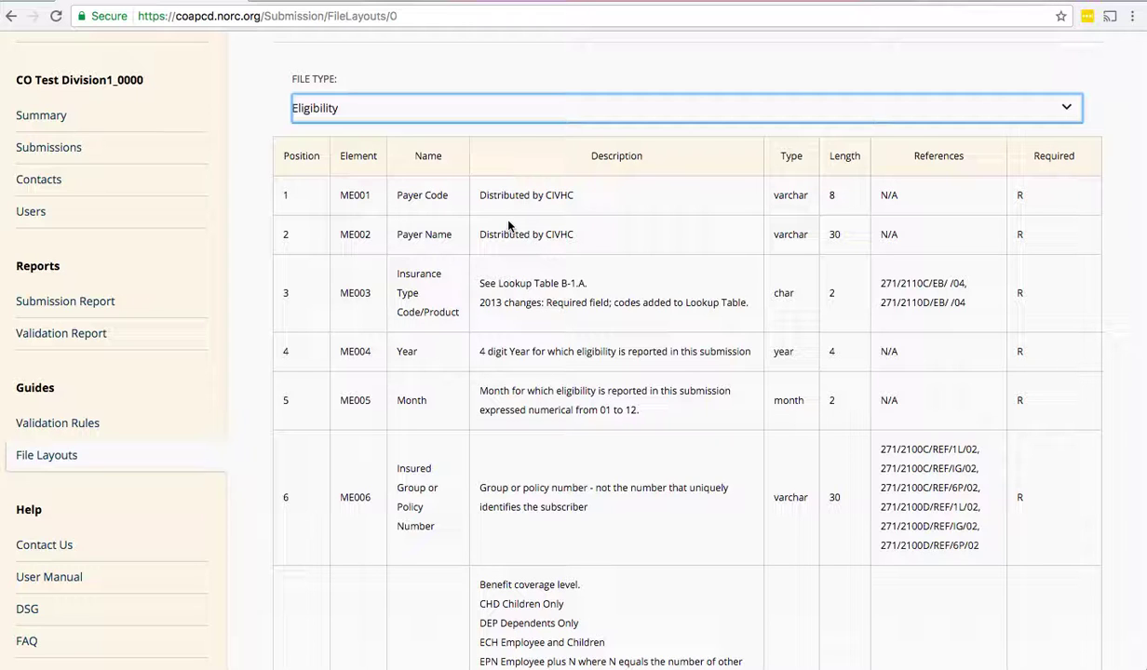
{"action": "scroll", "coordinate": [508, 224], "scroll_direction": "down", "scroll_amount": 3}
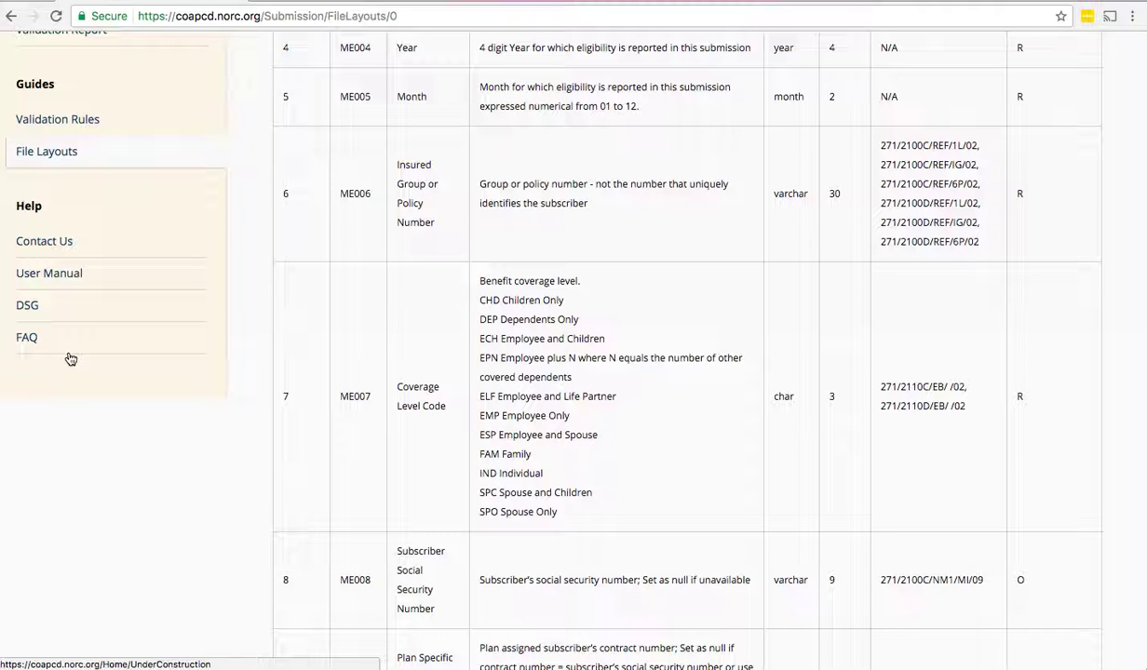
Step: Open the Contact Us help ticket form and examine its required and optional fields, including the screenshot attachment
{"action": "left_click", "coordinate": [62, 244]}
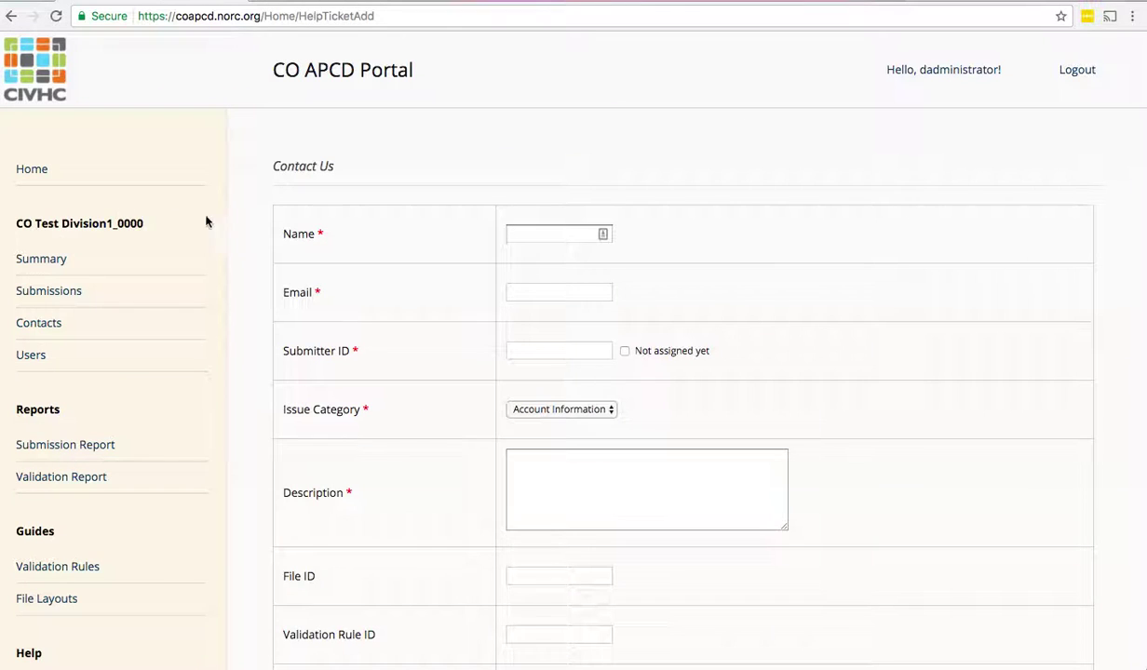
{"action": "scroll", "coordinate": [225, 235], "scroll_direction": "down", "scroll_amount": 2}
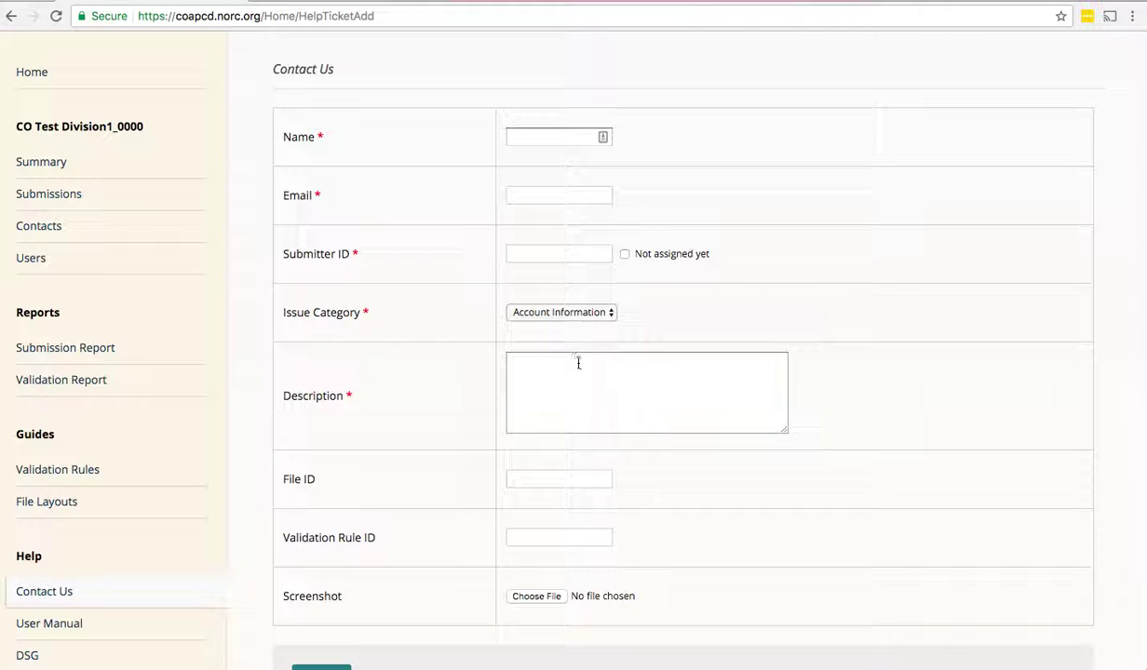
{"action": "scroll", "coordinate": [617, 408], "scroll_direction": "down", "scroll_amount": 2}
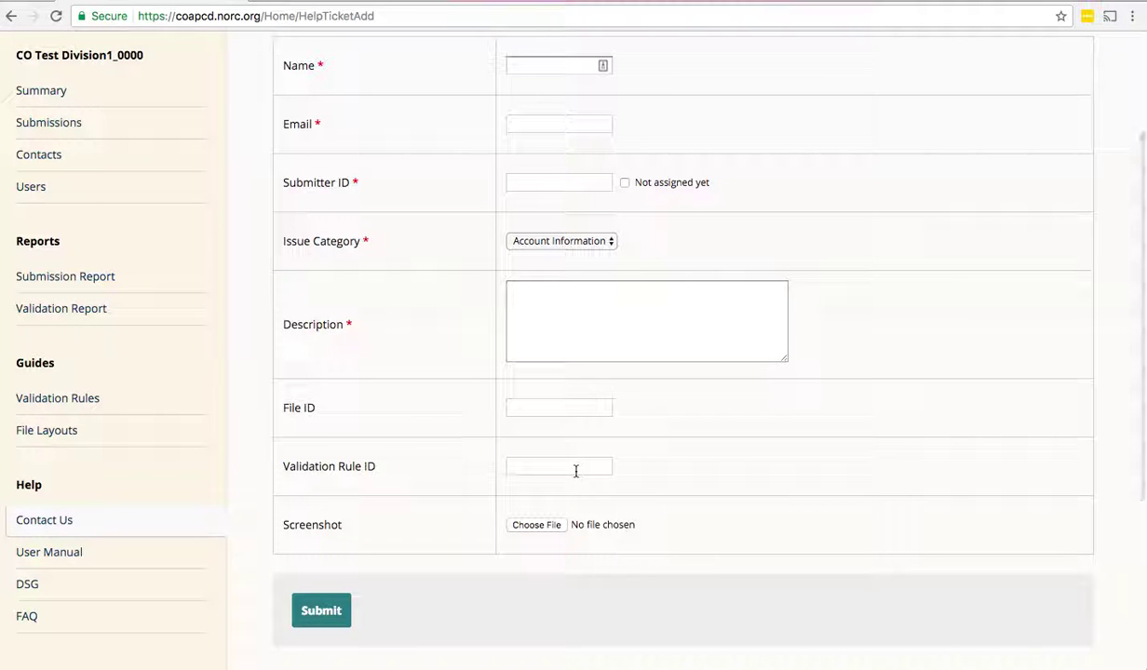
{"action": "scroll", "coordinate": [679, 494], "scroll_direction": "down", "scroll_amount": 1}
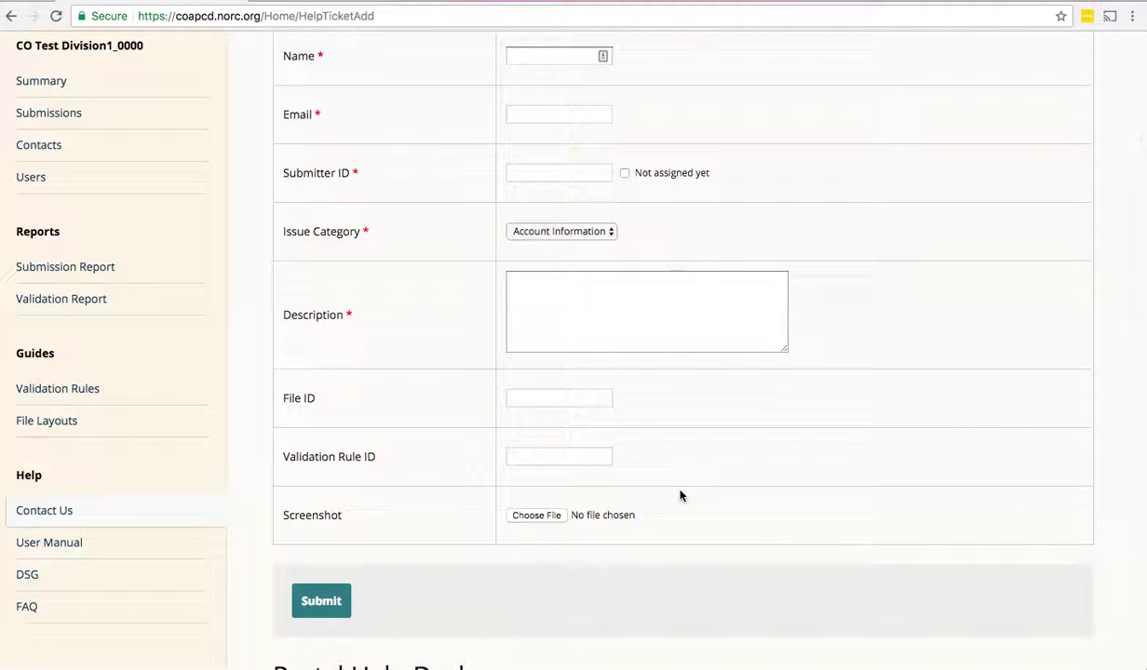
{"action": "scroll", "coordinate": [401, 542], "scroll_direction": "down", "scroll_amount": 1}
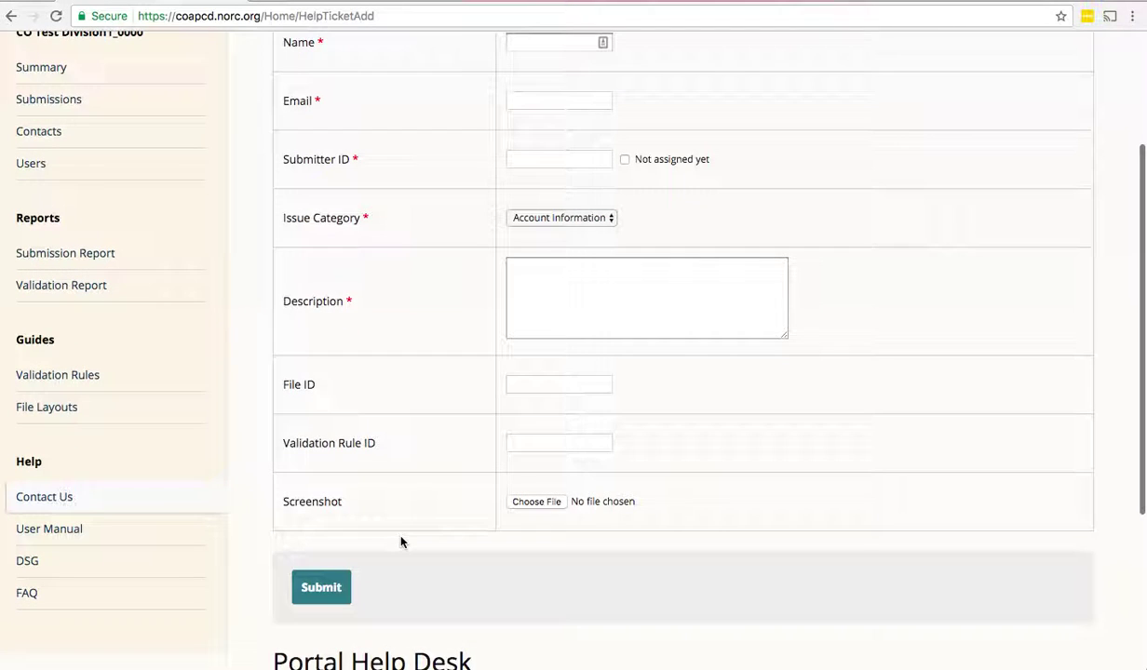
{"action": "scroll", "coordinate": [401, 542], "scroll_direction": "up", "scroll_amount": 1}
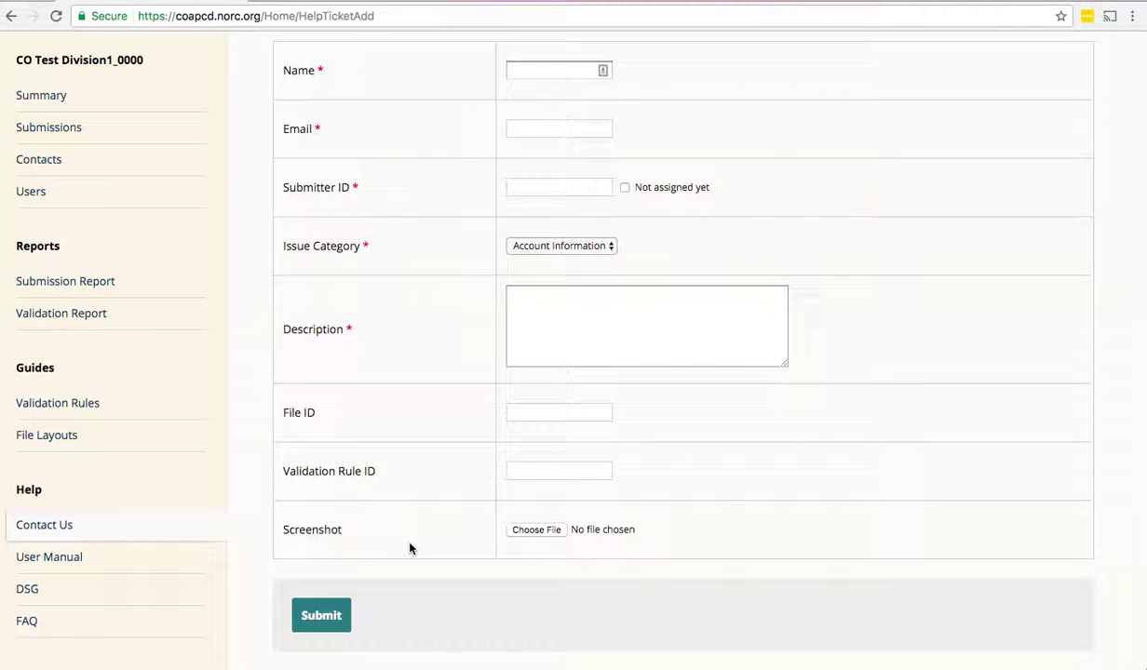
Step: Examine the Portal Help Desk contact details and opening hours below the help ticket form
{"action": "scroll", "coordinate": [409, 548], "scroll_direction": "down", "scroll_amount": 4}
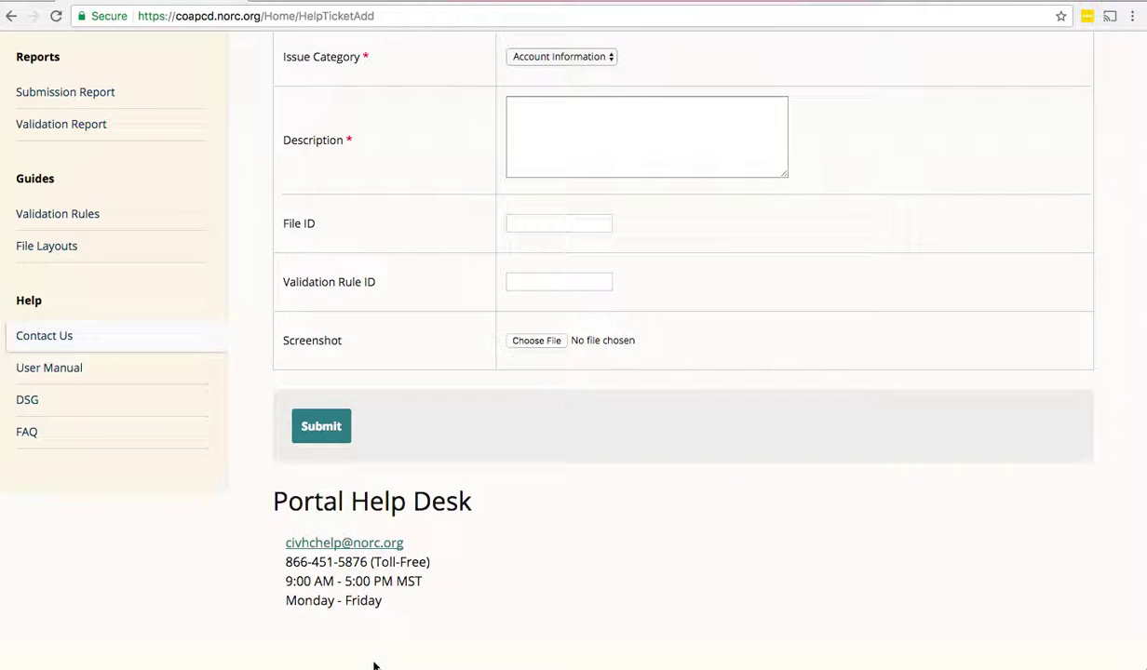
{"action": "scroll", "coordinate": [373, 662], "scroll_direction": "down", "scroll_amount": 1}
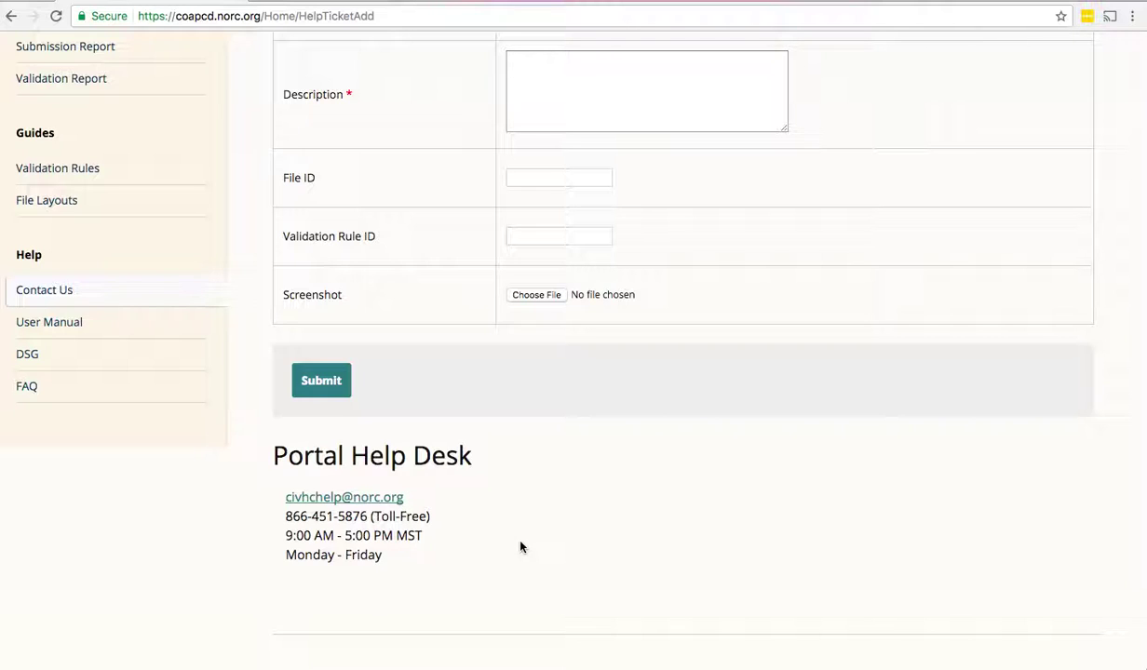
{"action": "scroll", "coordinate": [520, 548], "scroll_direction": "up", "scroll_amount": 5}
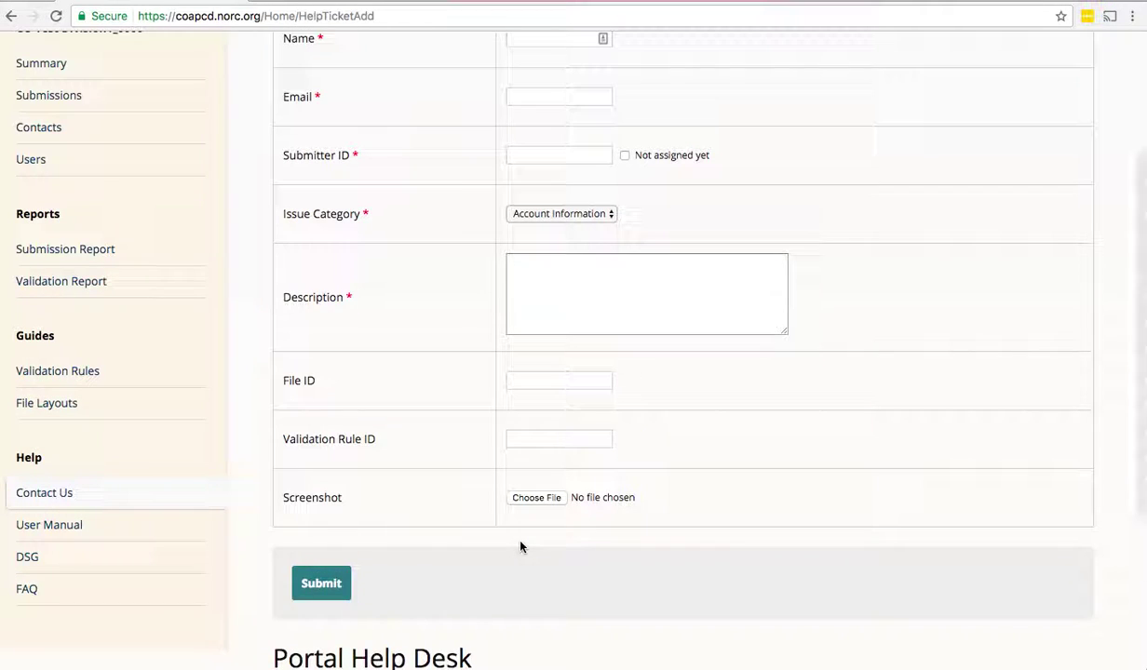
{"action": "scroll", "coordinate": [520, 548], "scroll_direction": "up", "scroll_amount": 4}
{"action": "scroll", "coordinate": [520, 548], "scroll_direction": "up", "scroll_amount": 2}
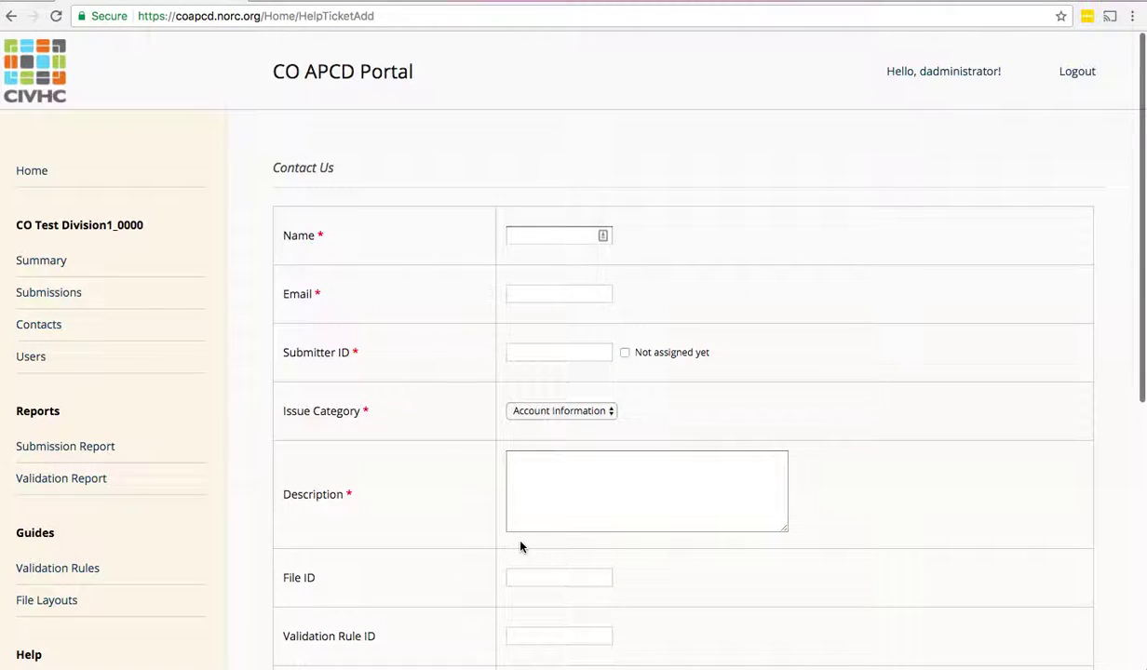
Step: Return to the portal's home page and look over the resources listed under Help
{"action": "left_click", "coordinate": [34, 177]}
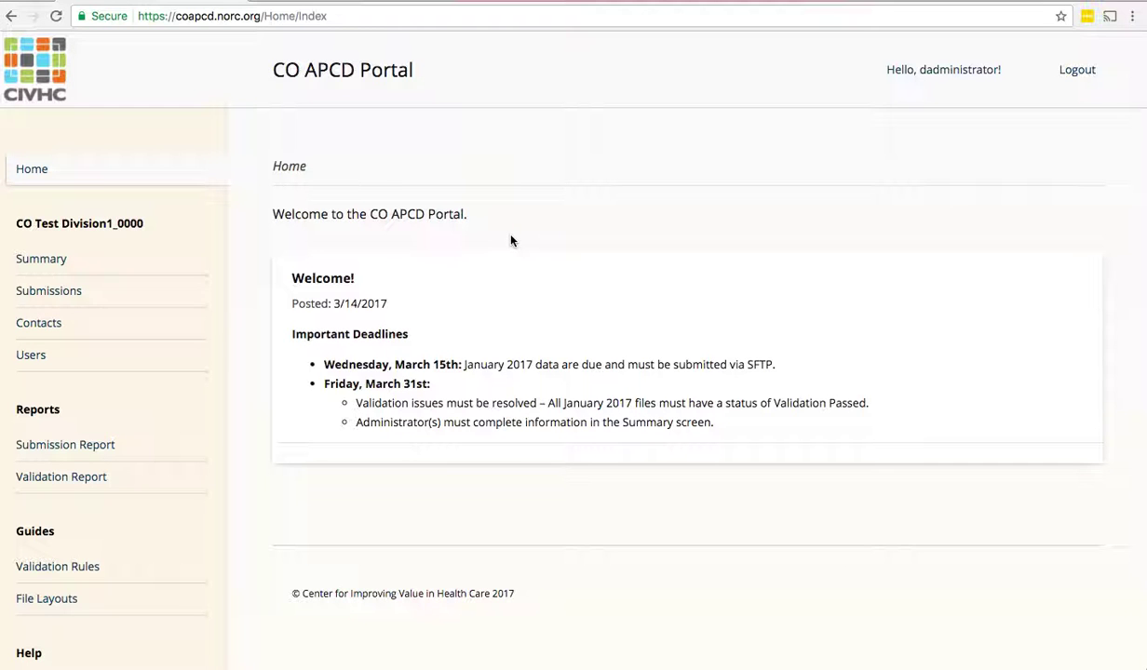
{"action": "scroll", "coordinate": [310, 371], "scroll_direction": "down", "scroll_amount": 3}
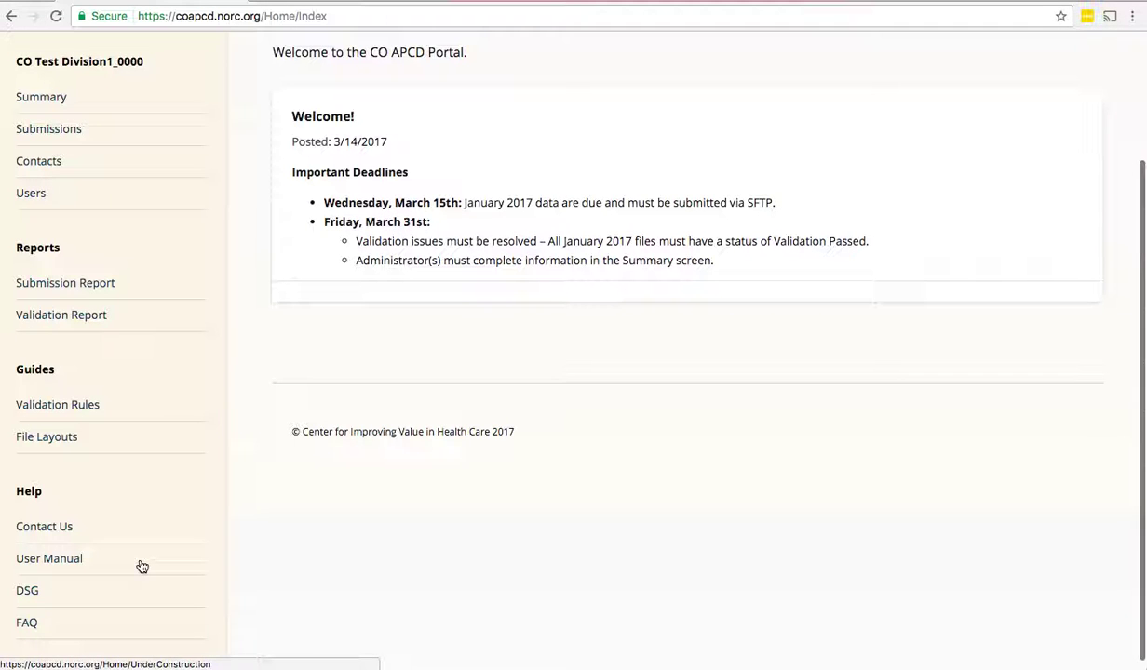
{"action": "scroll", "coordinate": [139, 565], "scroll_direction": "up", "scroll_amount": 3}
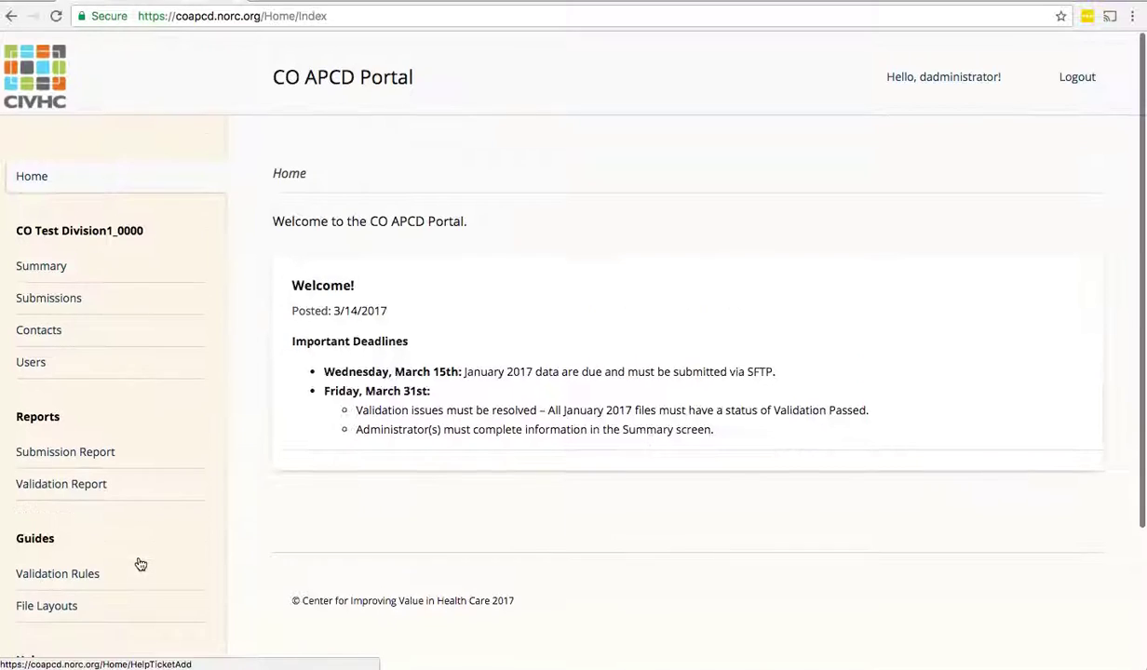